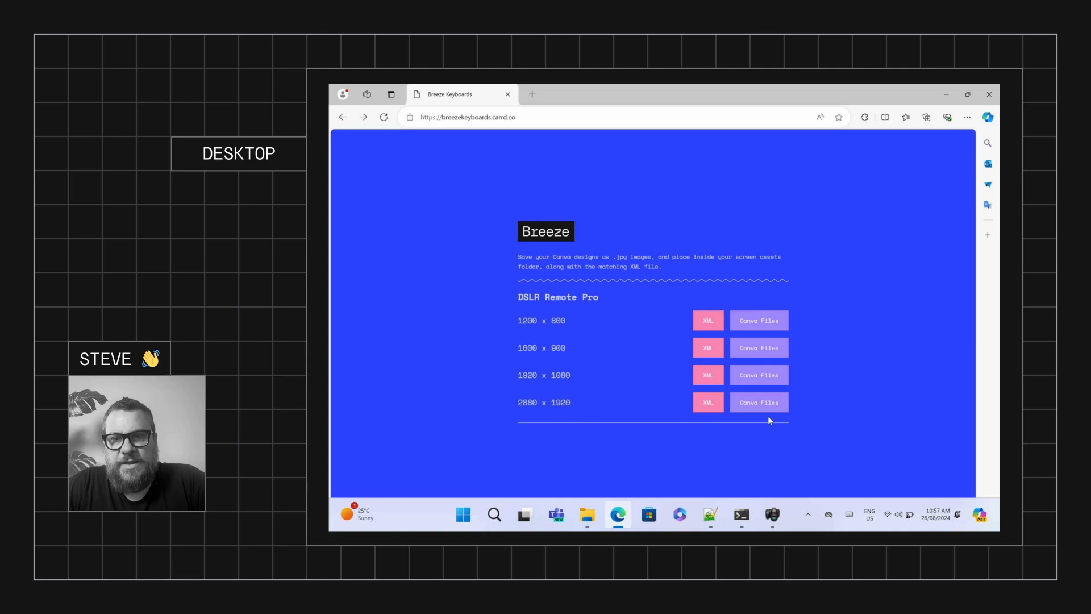
# Open the shared 2880 x 1920 Keyboard template in a new tab and start a new design from it
pyautogui.rightClick(762, 402)
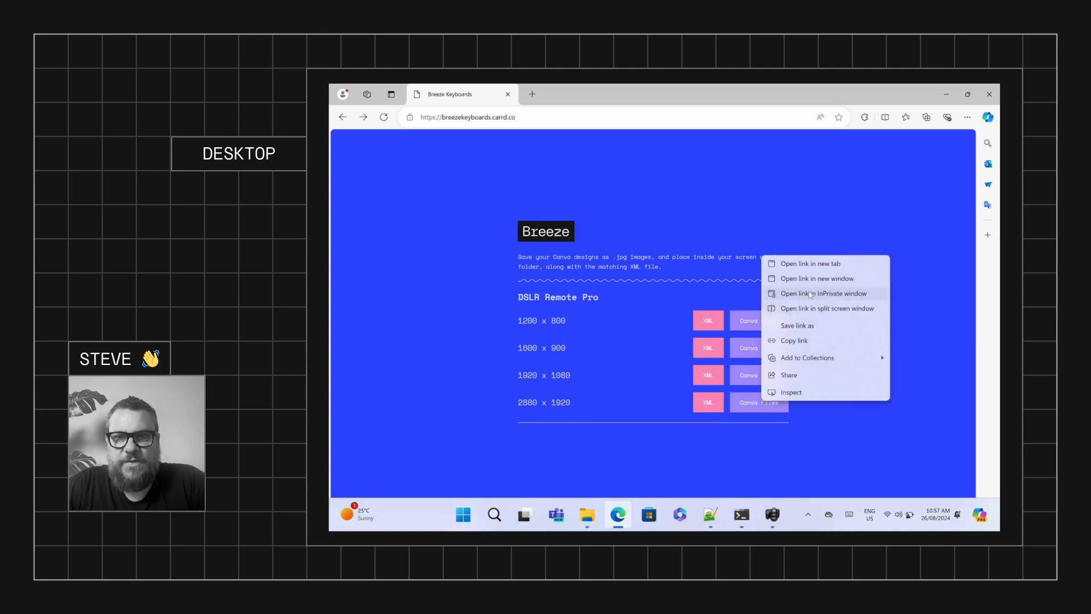
pyautogui.click(815, 263)
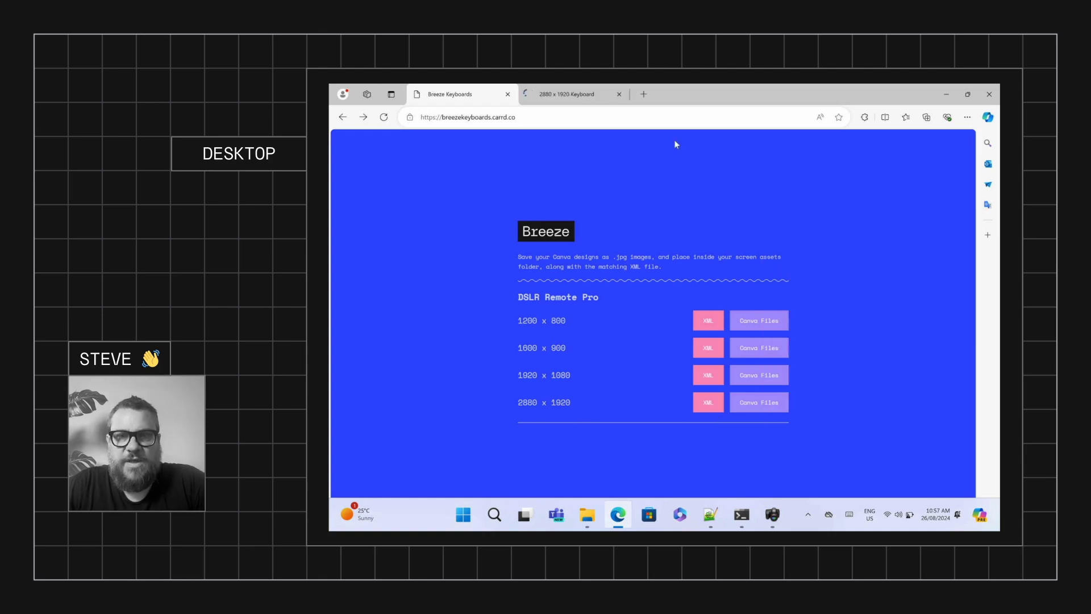
pyautogui.click(589, 95)
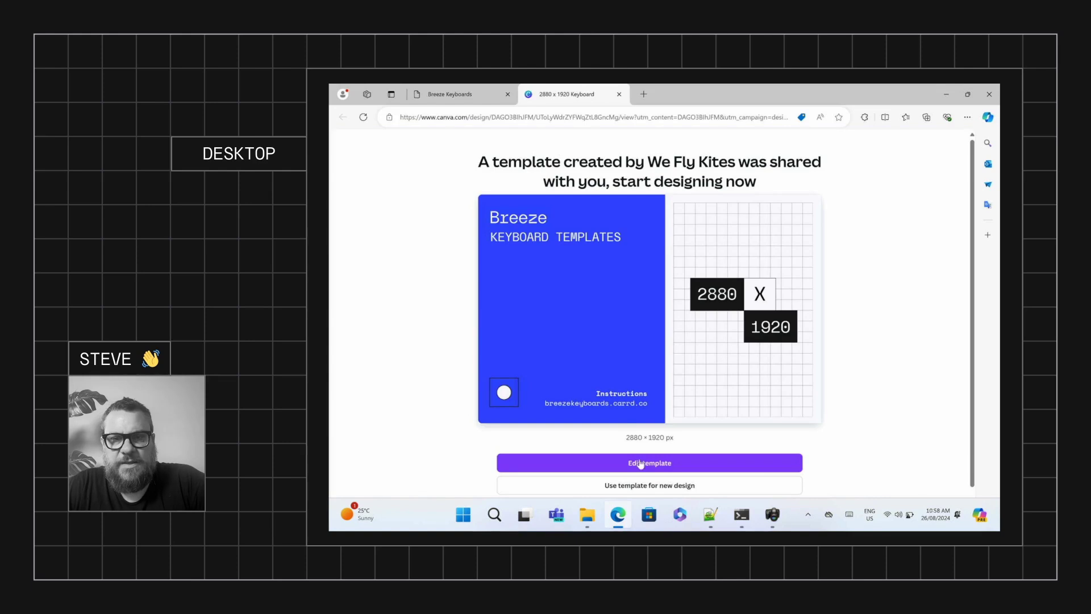
pyautogui.click(648, 486)
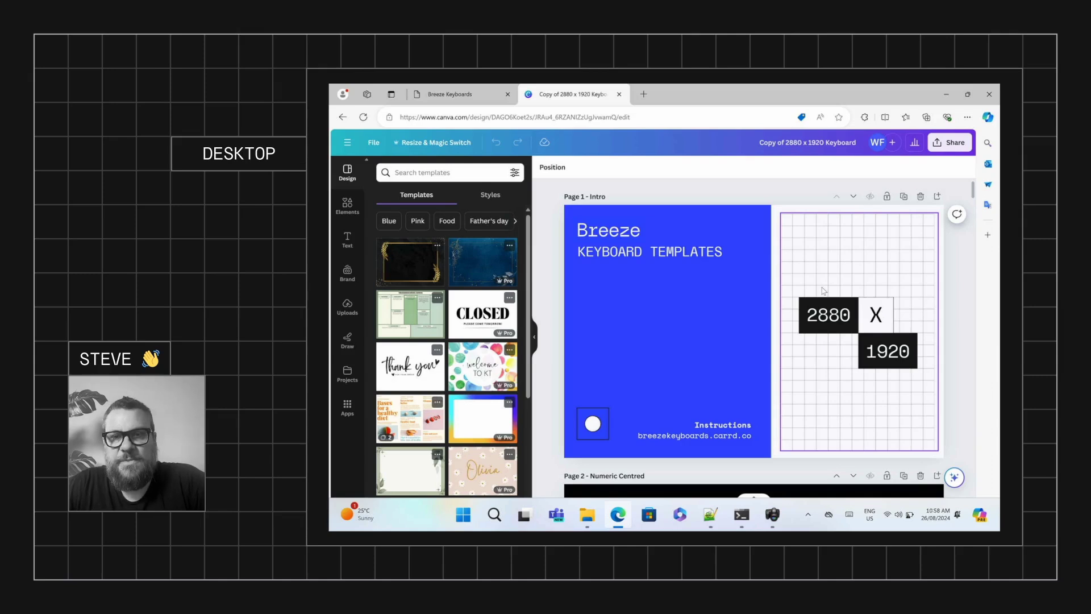
pyautogui.scroll(-2, 888, 295)
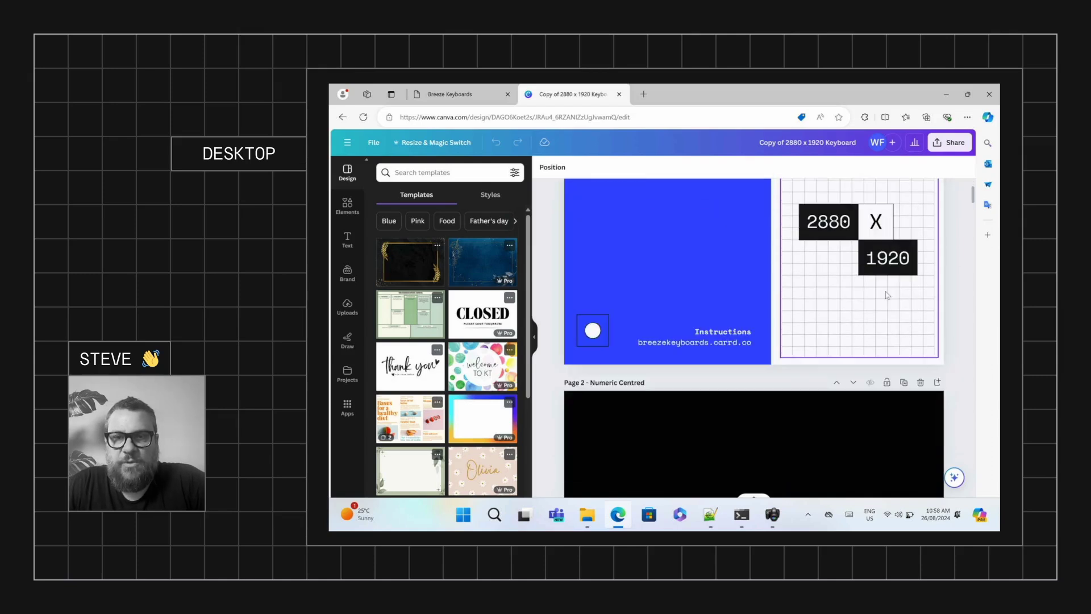
pyautogui.scroll(-3, 887, 296)
pyautogui.scroll(-3, 886, 294)
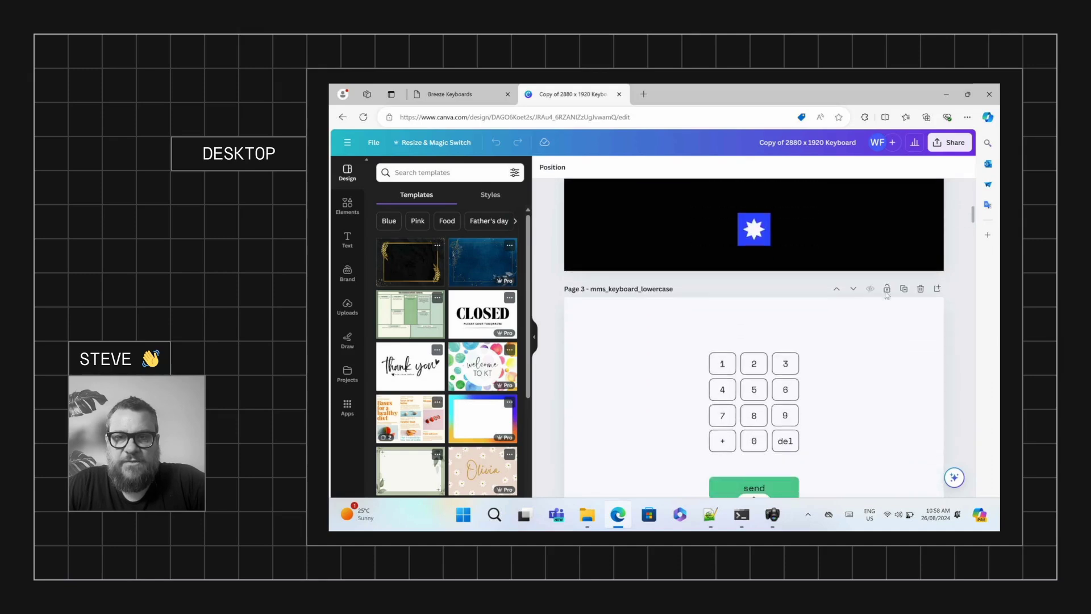
pyautogui.scroll(-2, 887, 294)
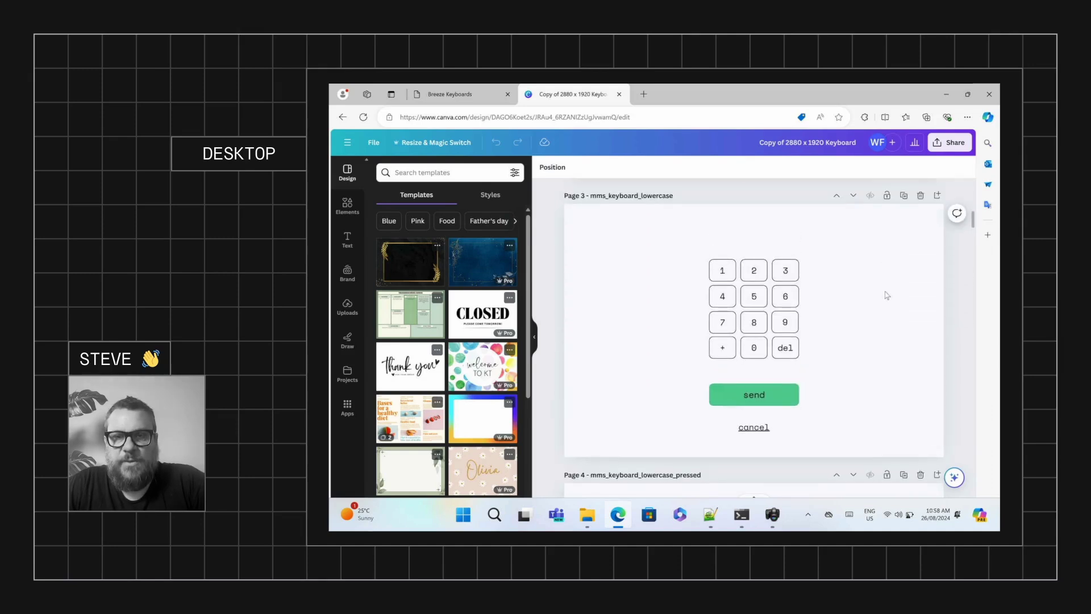
pyautogui.scroll(-12, 887, 295)
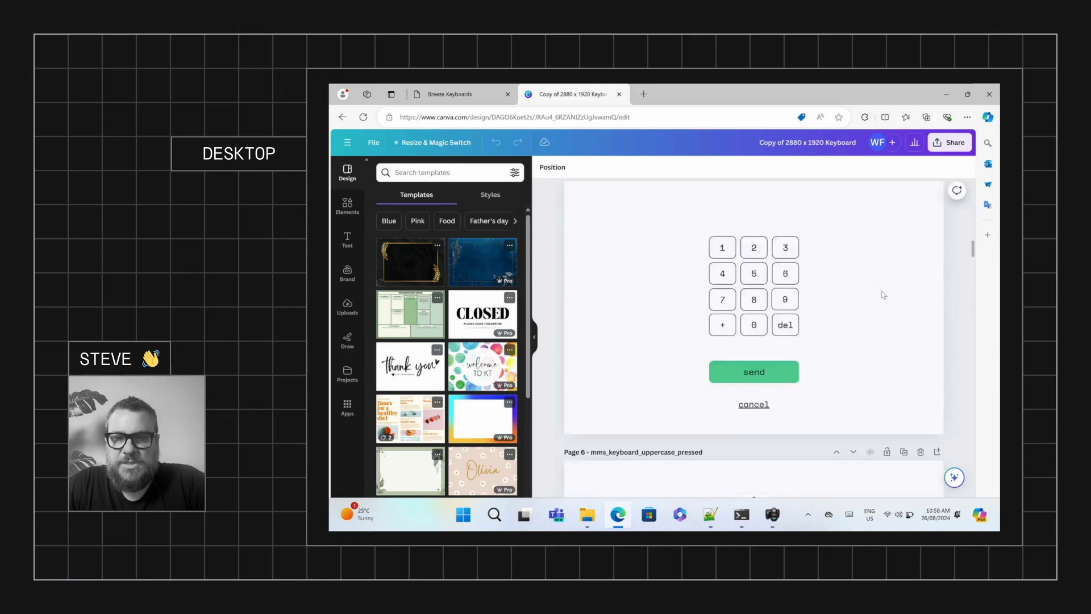
pyautogui.scroll(-10, 884, 295)
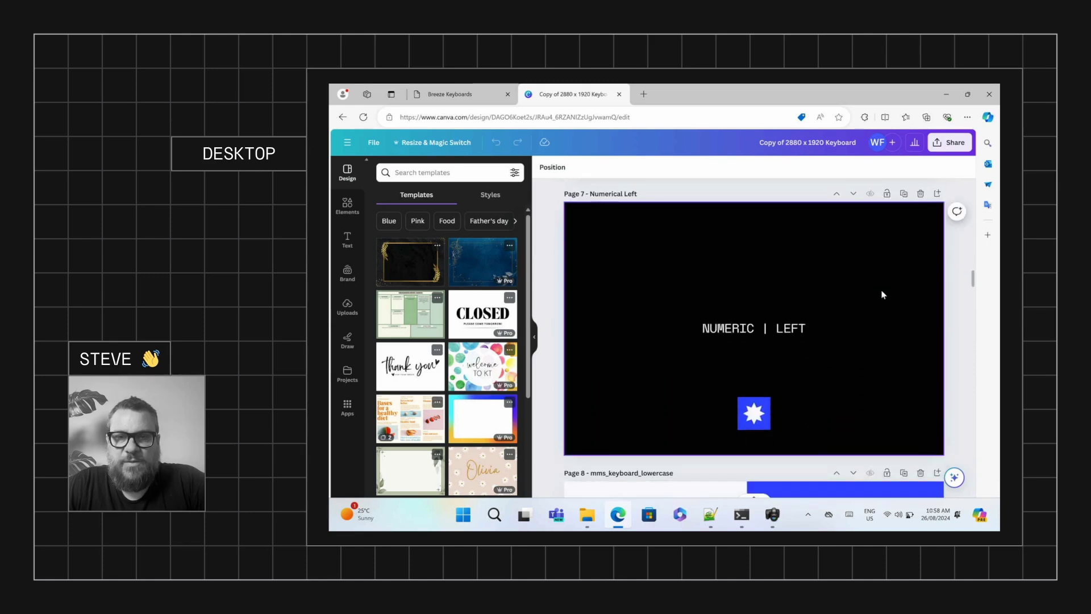
pyautogui.scroll(-5, 882, 294)
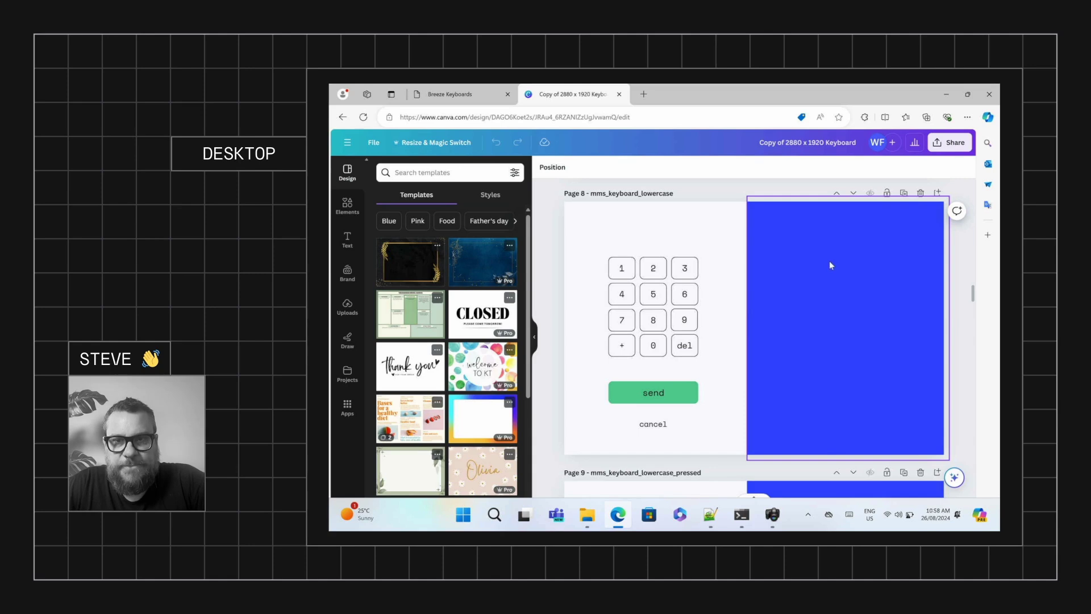
pyautogui.scroll(-1, 835, 278)
pyautogui.scroll(-10, 834, 280)
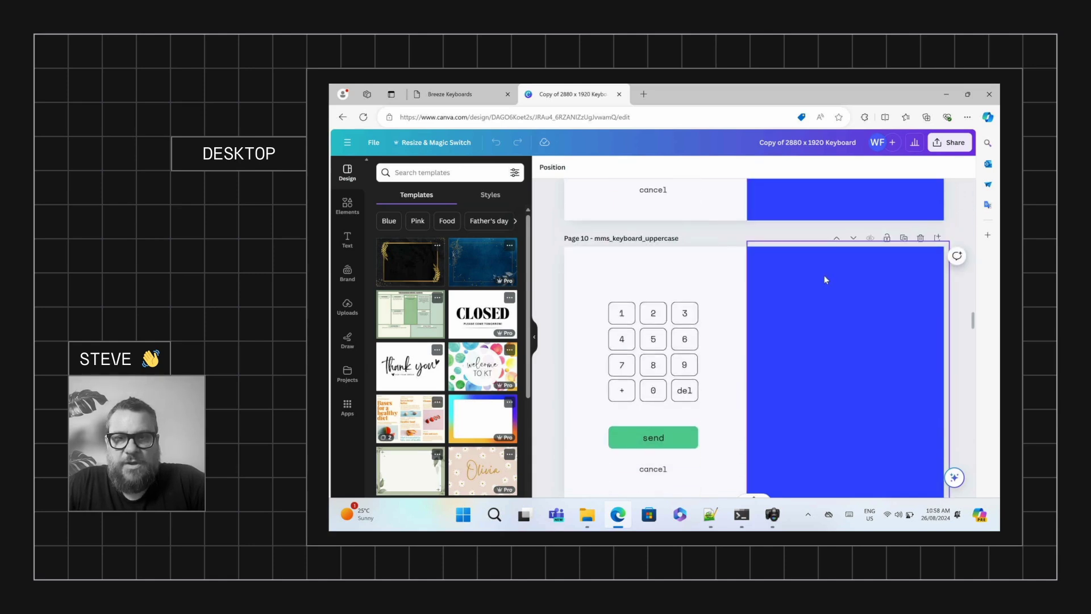
pyautogui.scroll(-15, 825, 279)
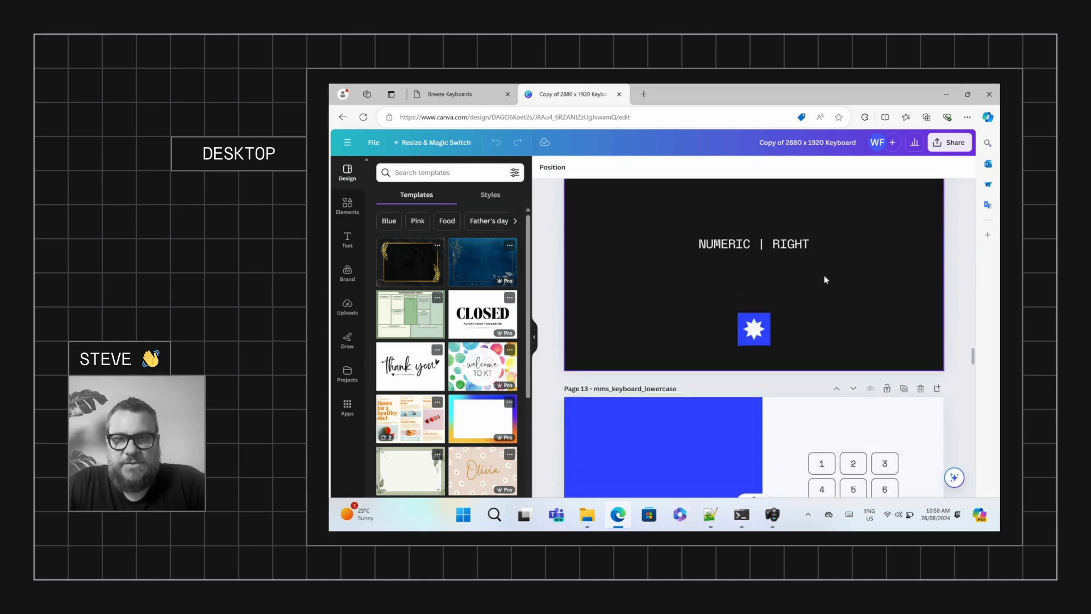
pyautogui.scroll(-4, 826, 280)
pyautogui.scroll(5, 826, 279)
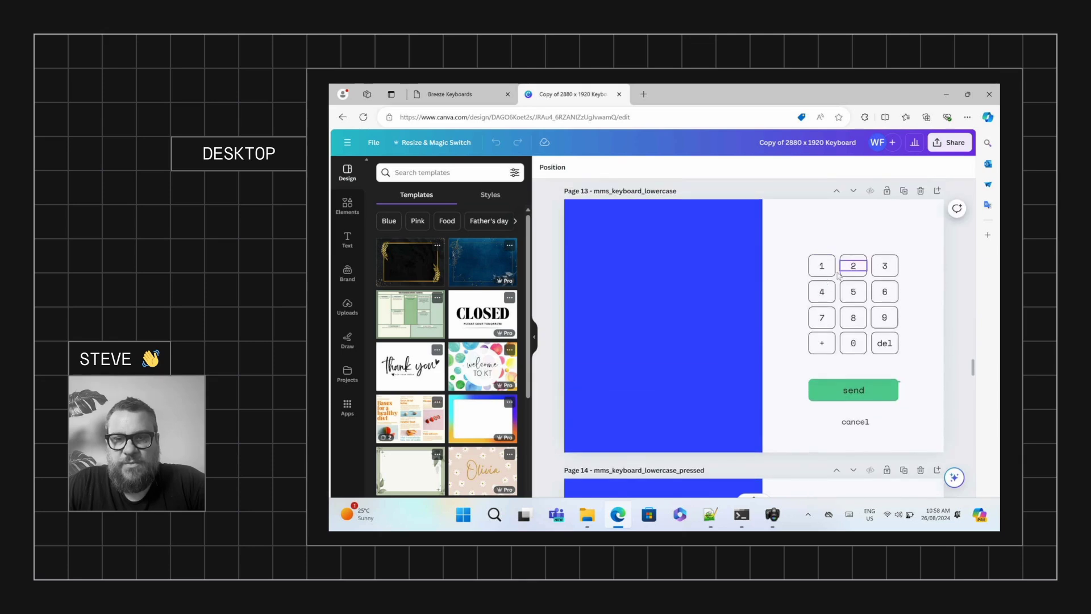
pyautogui.scroll(-5, 814, 294)
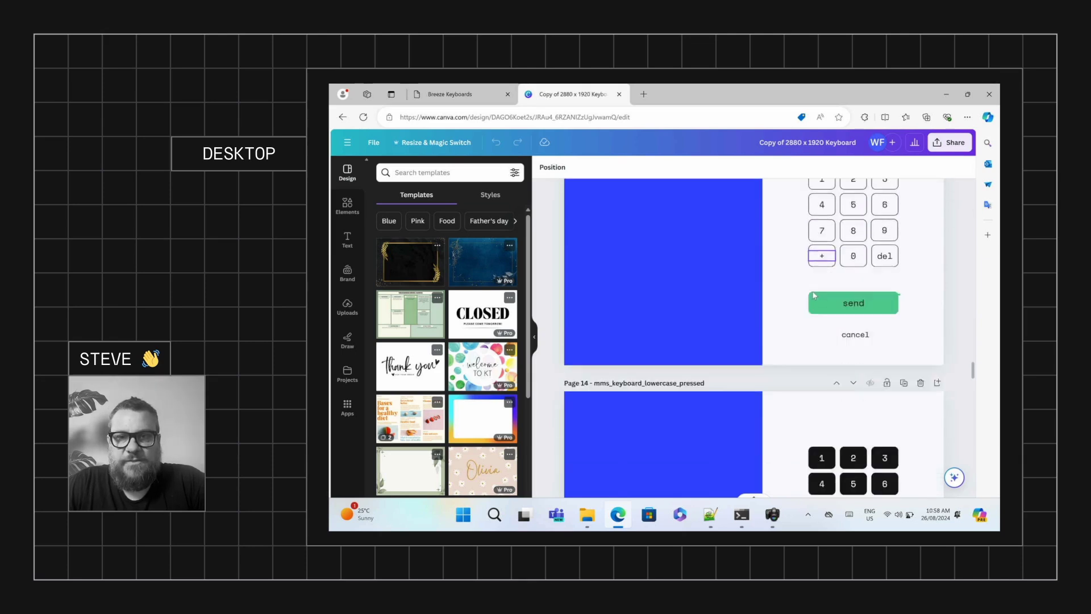
pyautogui.scroll(-15, 814, 294)
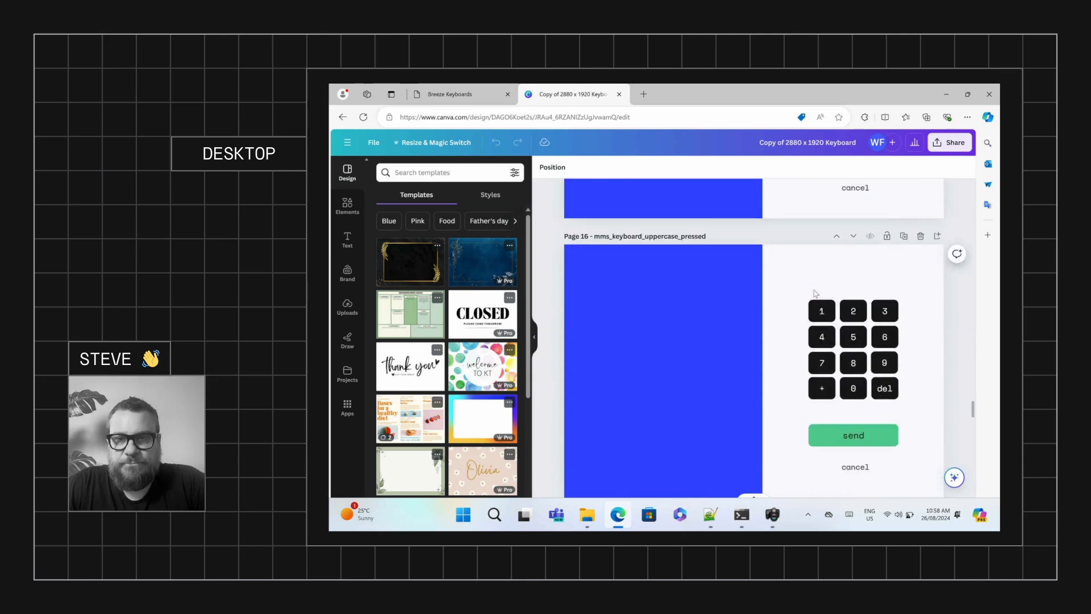
pyautogui.scroll(-6, 798, 300)
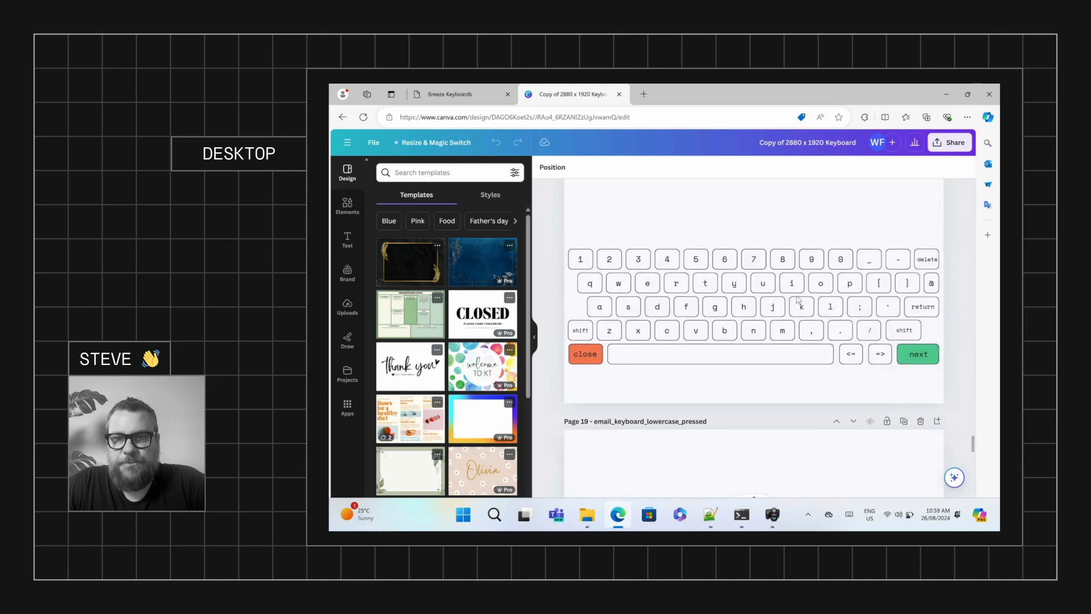
pyautogui.scroll(-1, 798, 300)
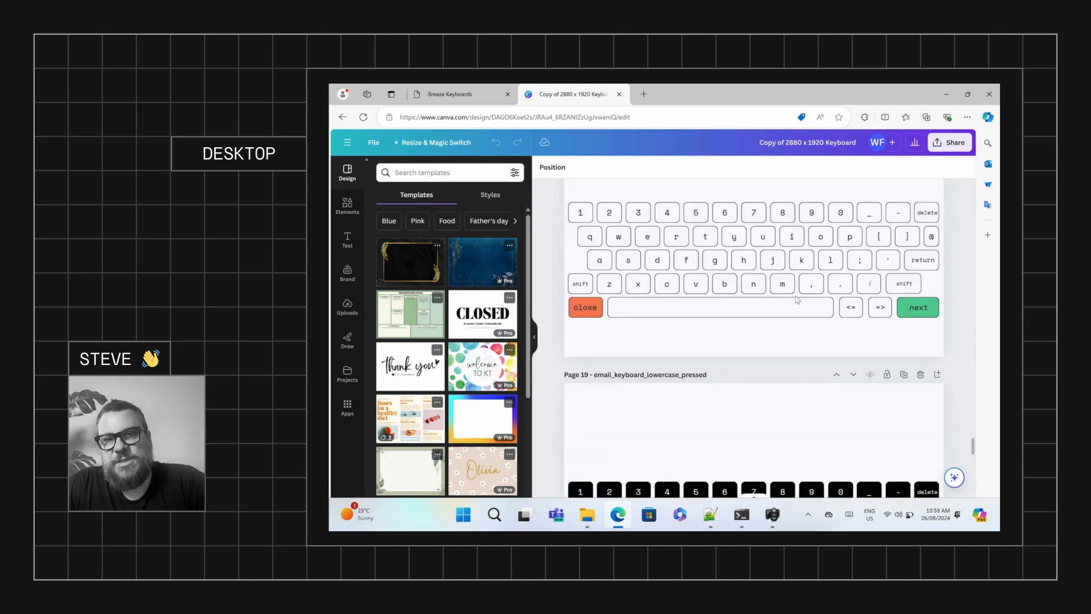
pyautogui.scroll(-3, 797, 299)
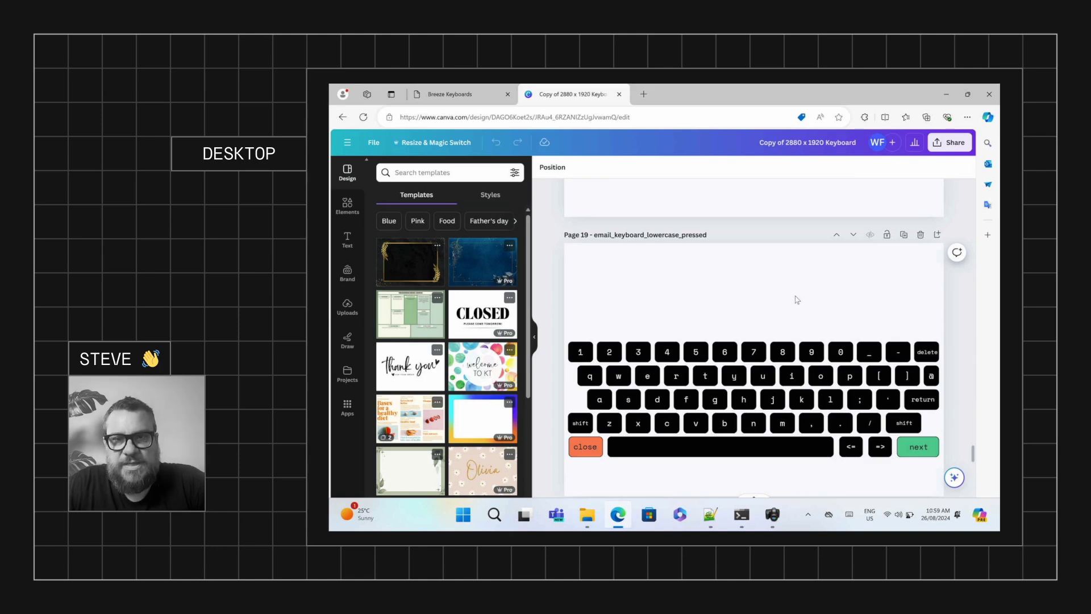
pyautogui.scroll(15, 842, 307)
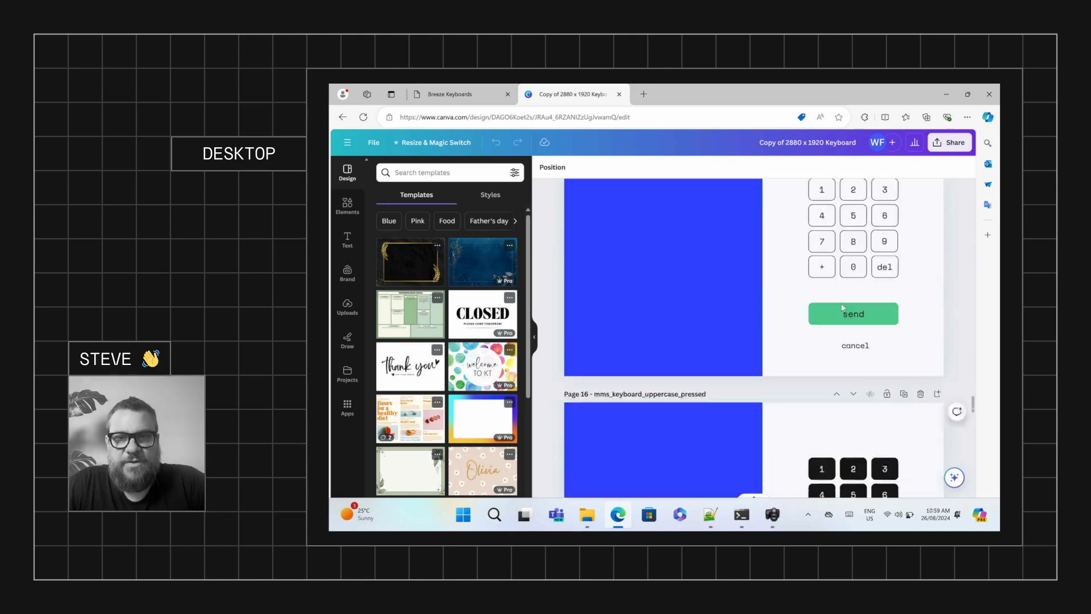
pyautogui.scroll(15, 842, 307)
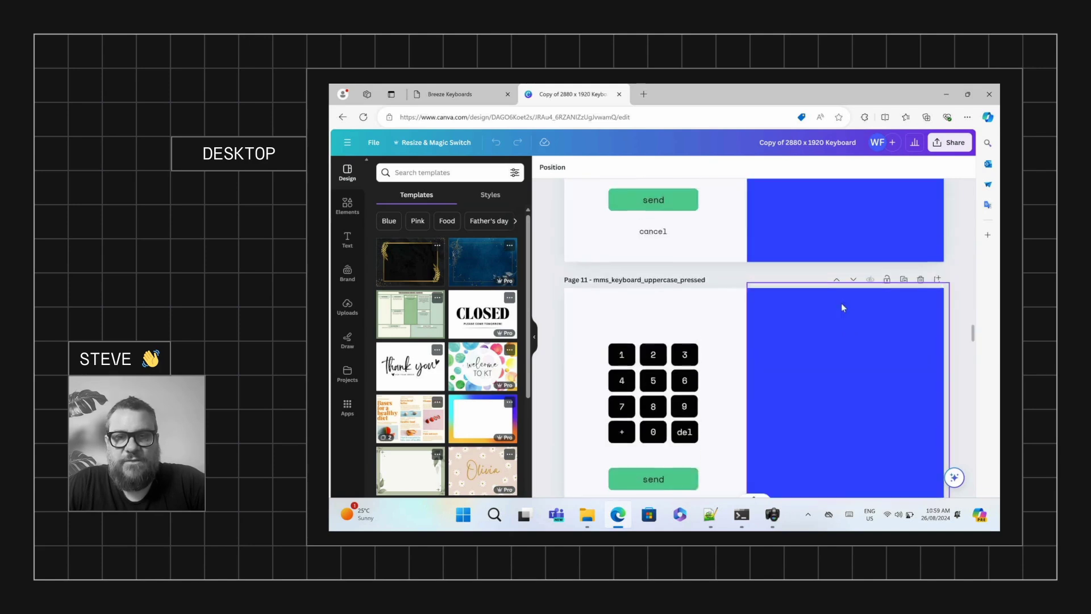
pyautogui.scroll(10, 841, 305)
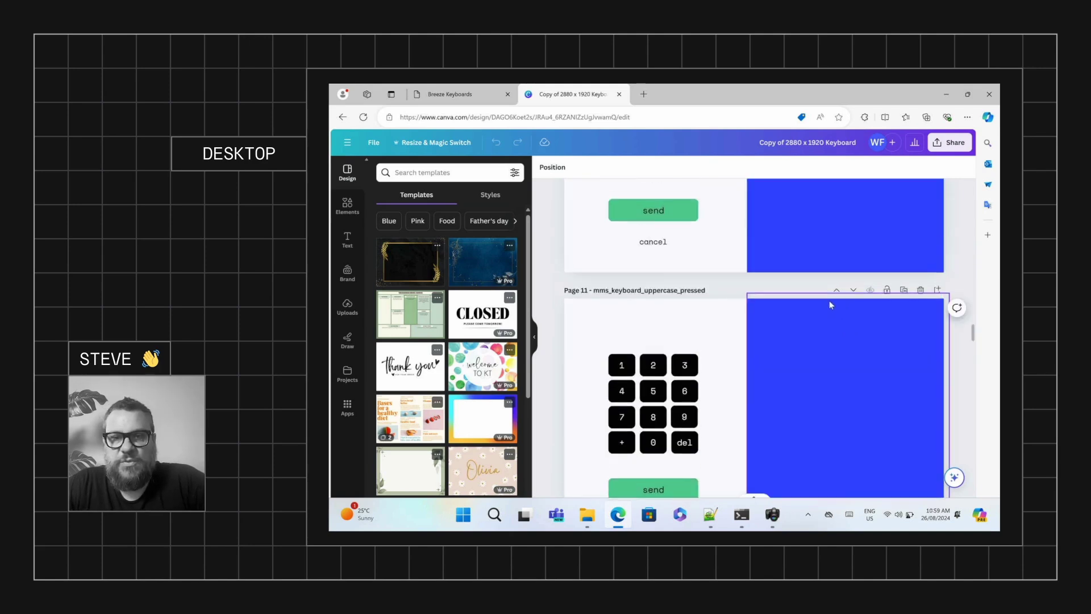
pyautogui.scroll(3, 831, 305)
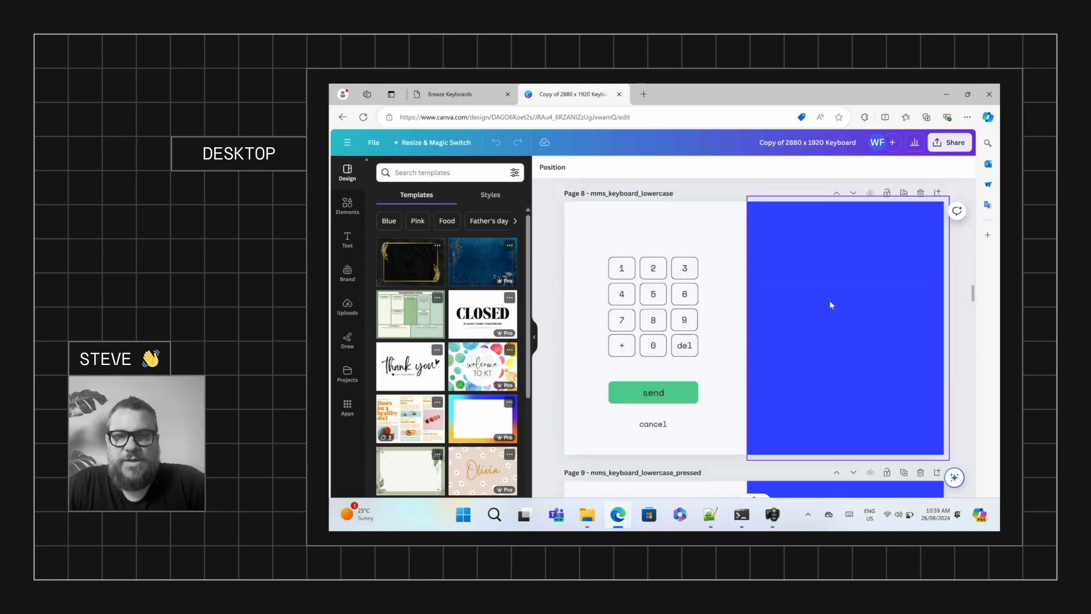
# Scroll past the page 8 numeric keypad down to page 9, mms_keyboard_lowercase_pressed
pyautogui.scroll(3, 830, 304)
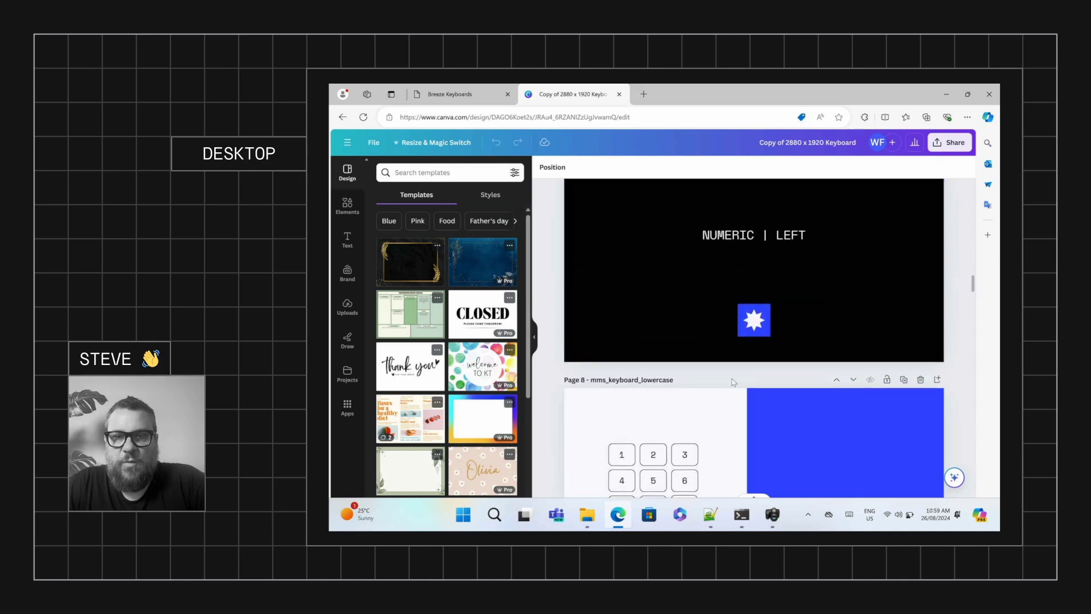
pyautogui.scroll(-2, 682, 370)
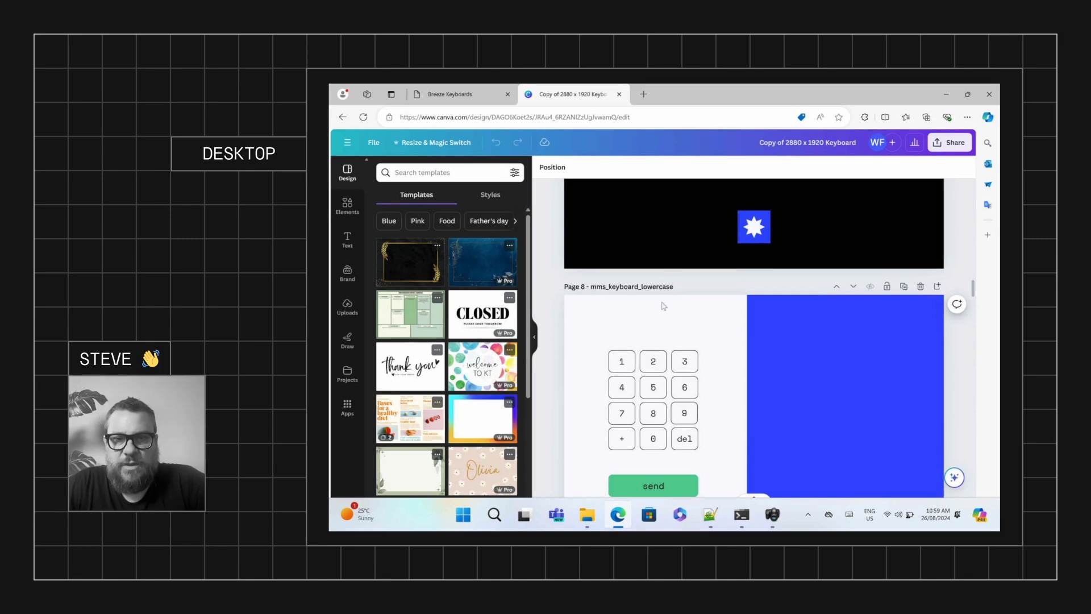
pyautogui.scroll(-2, 665, 304)
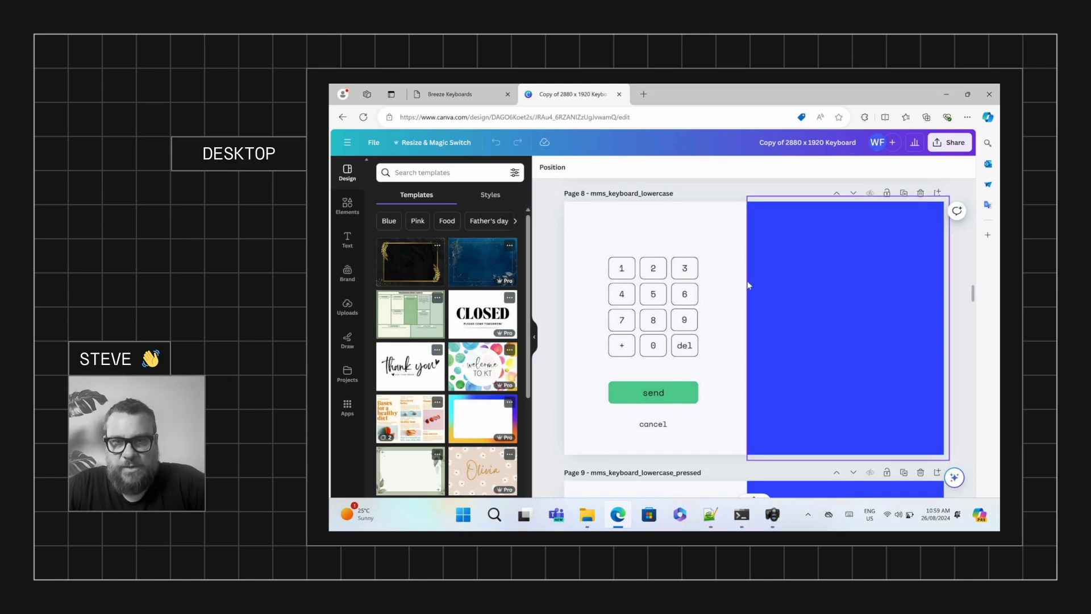
pyautogui.scroll(-3, 748, 285)
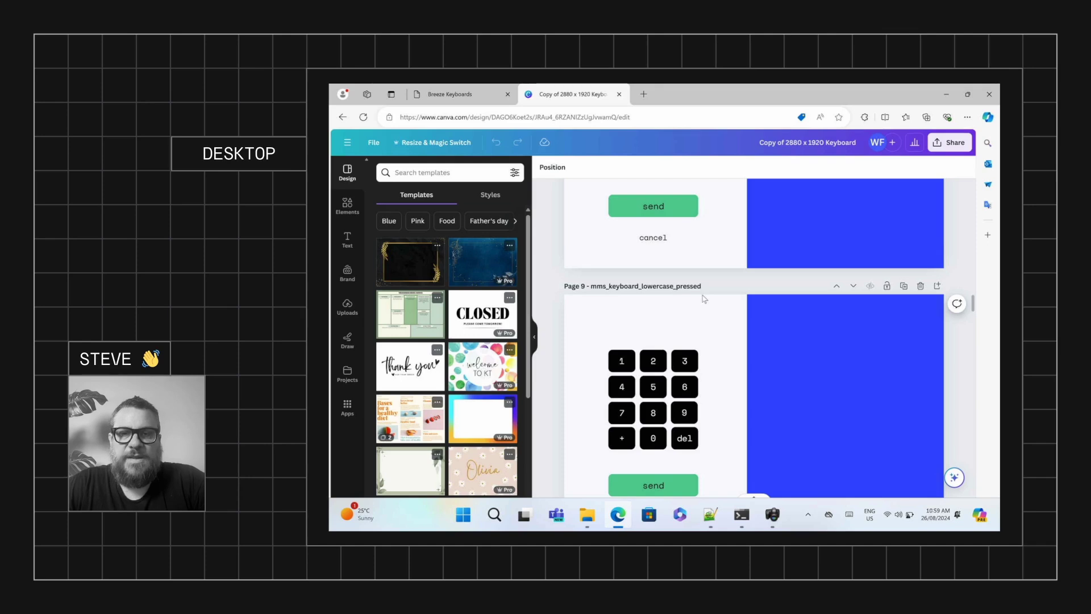
pyautogui.scroll(-10, 705, 299)
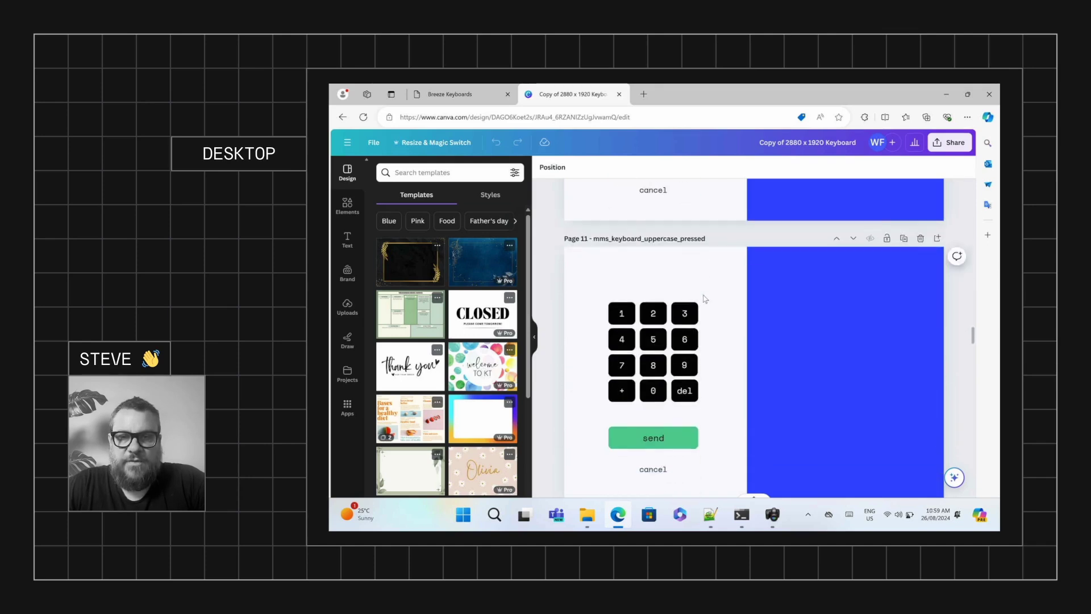
pyautogui.scroll(-5, 705, 298)
pyautogui.scroll(5, 705, 299)
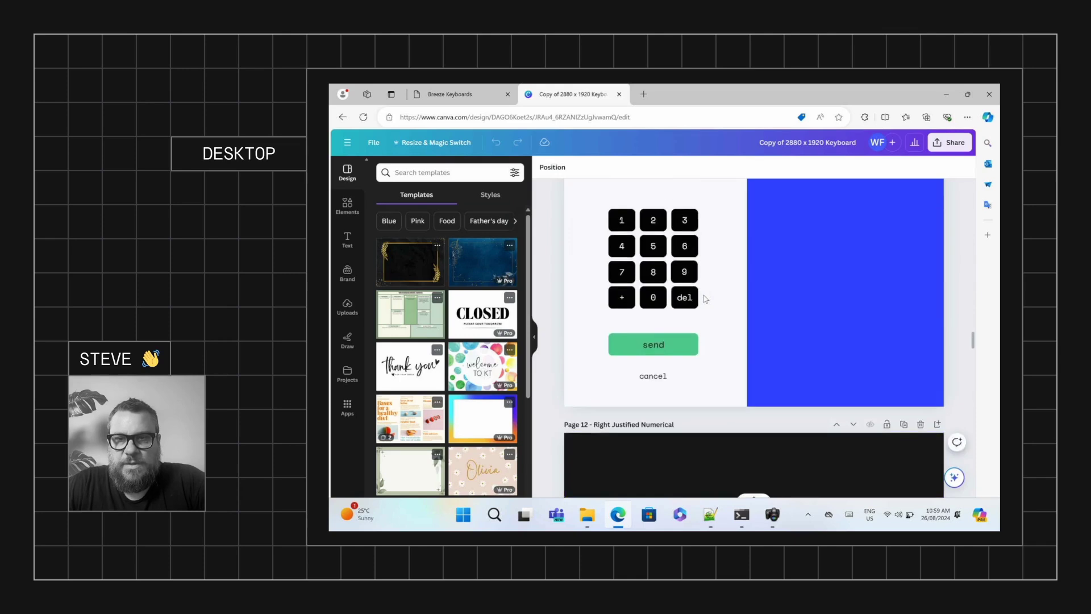
pyautogui.scroll(10, 706, 298)
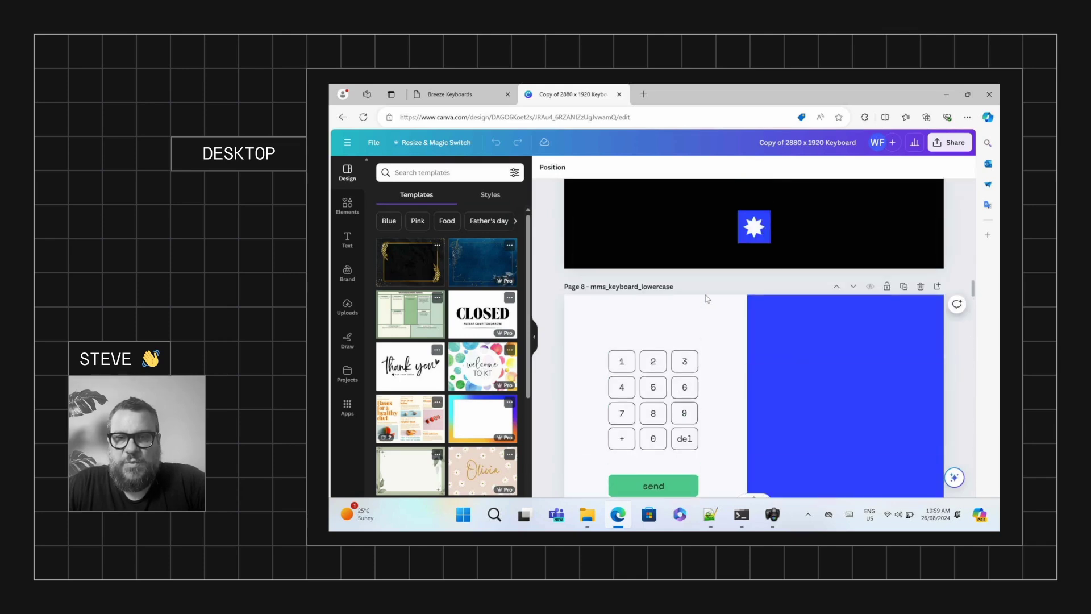
pyautogui.scroll(-1, 718, 338)
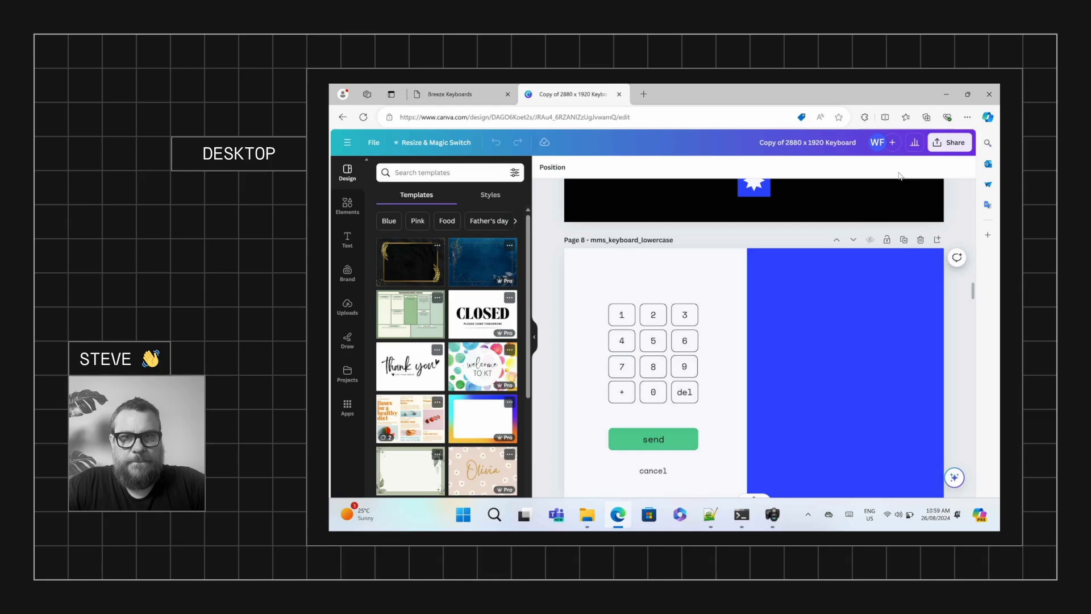
pyautogui.scroll(-2, 810, 291)
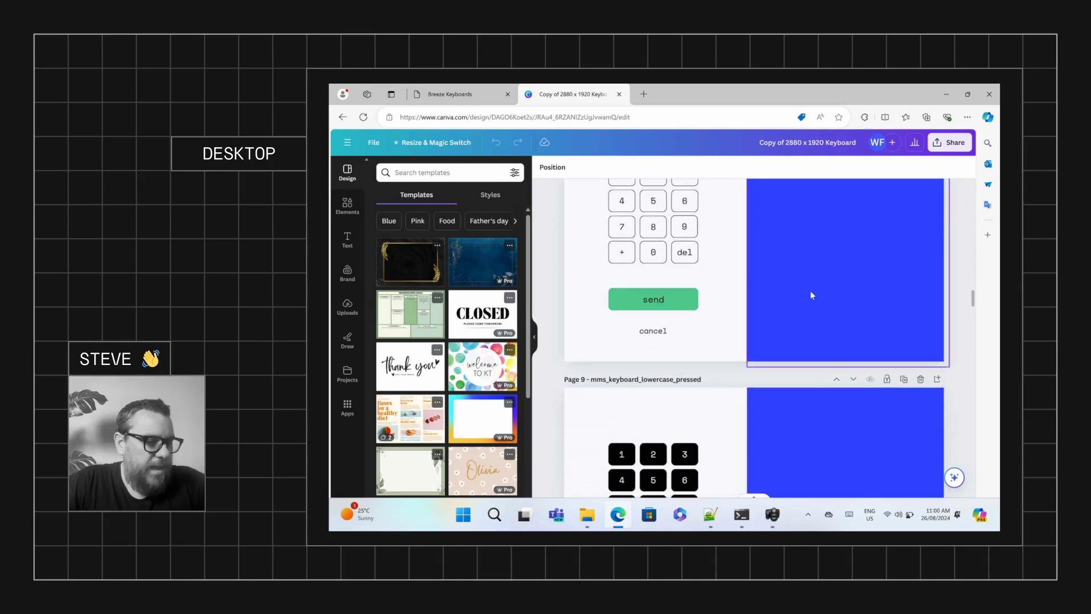
# In DSLR Remote Pro's Photobooth touchscreen settings, test the default MMS/SMS keyboard full screen
pyautogui.click(773, 514)
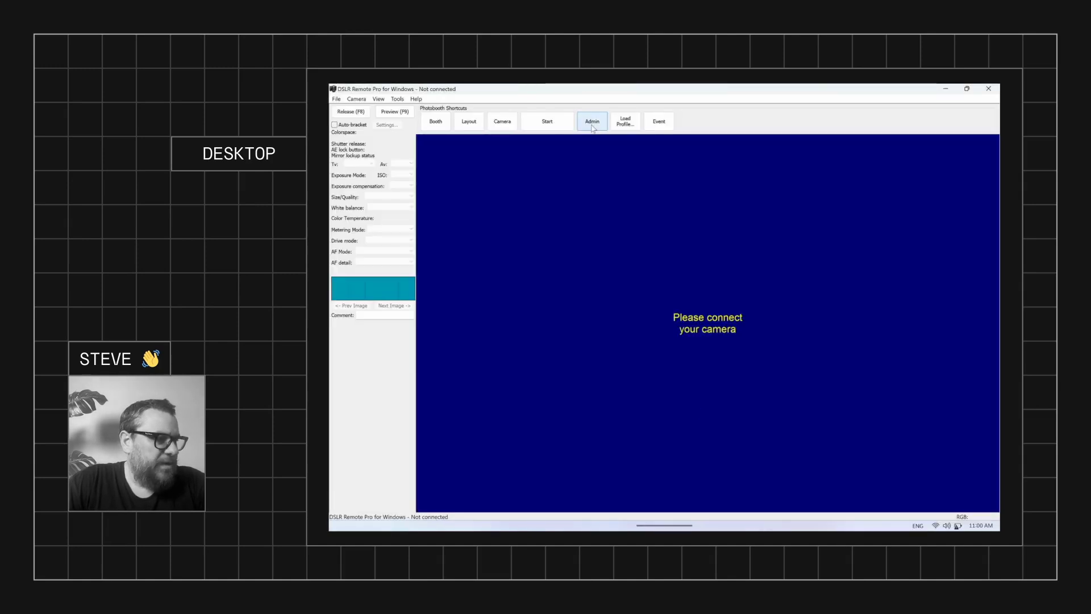
pyautogui.click(336, 99)
pyautogui.click(374, 227)
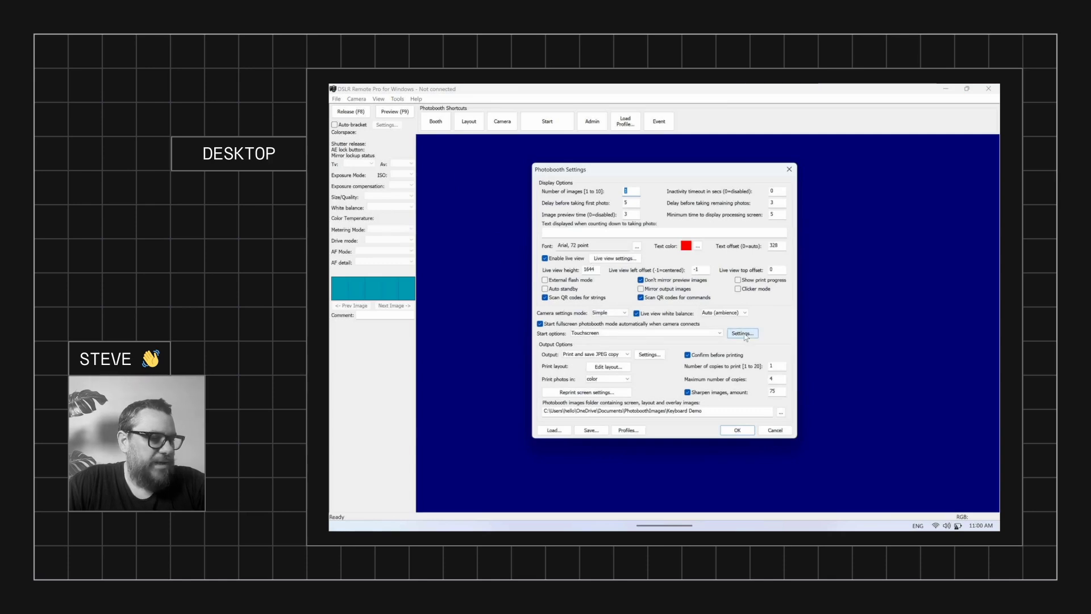
pyautogui.click(745, 334)
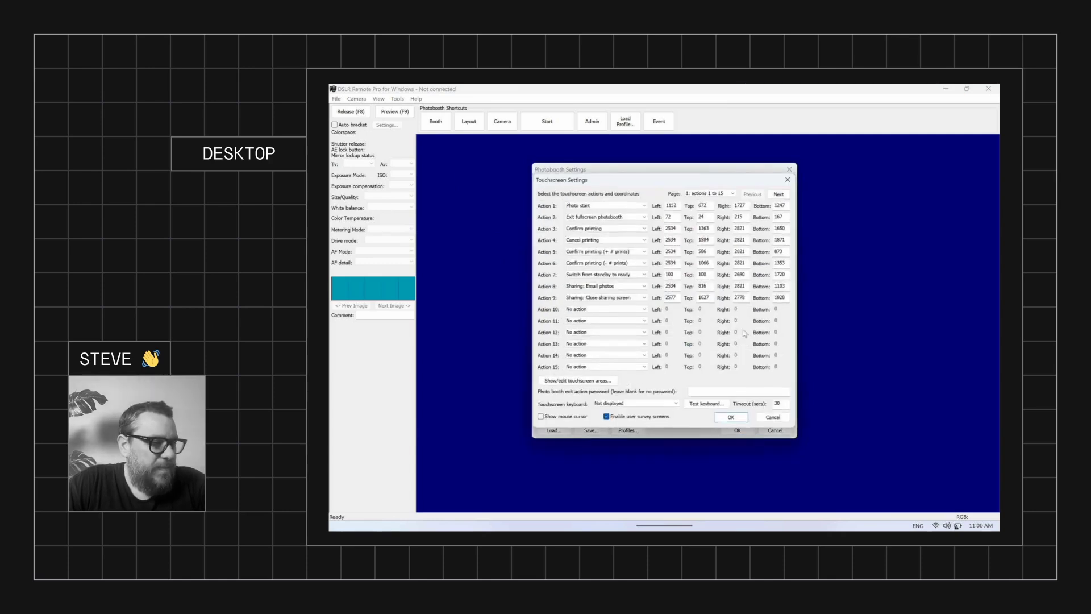
pyautogui.click(707, 405)
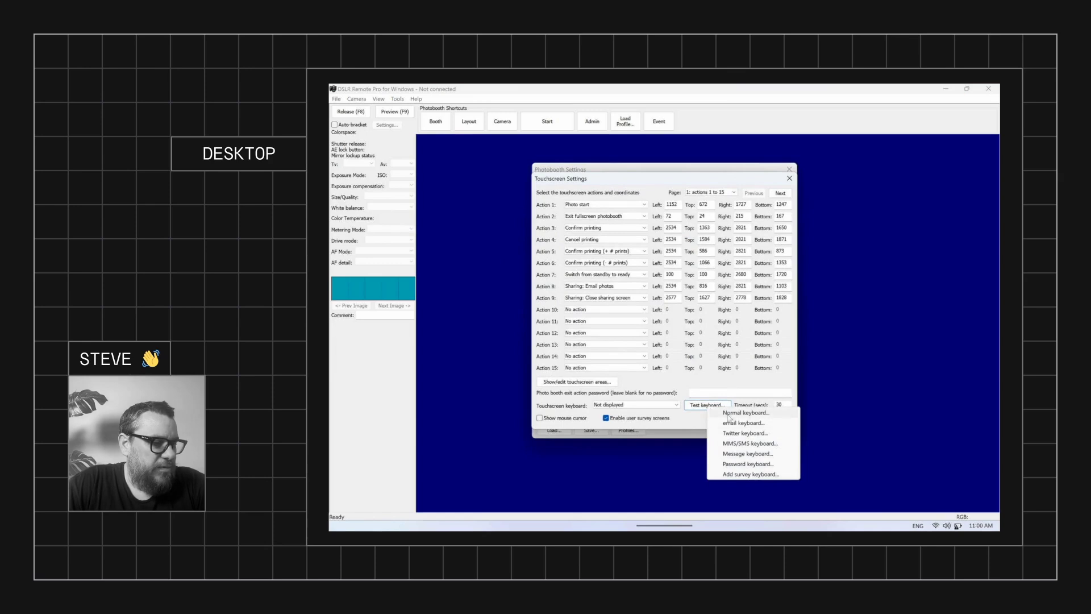
pyautogui.click(767, 444)
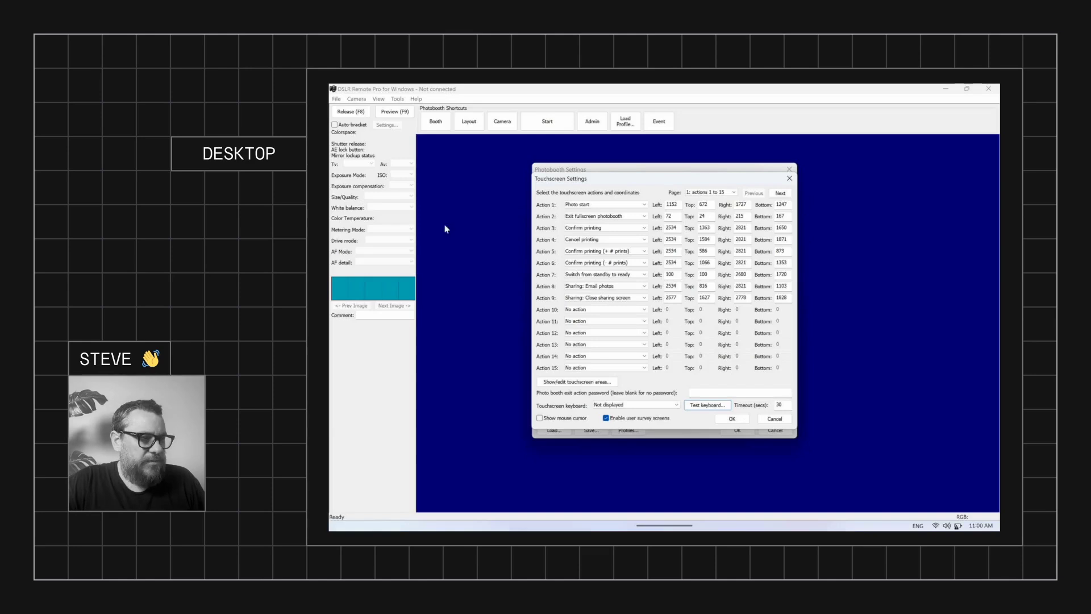
# Back in Canva, set up a Share > Download with JPG as the file type
pyautogui.click(619, 515)
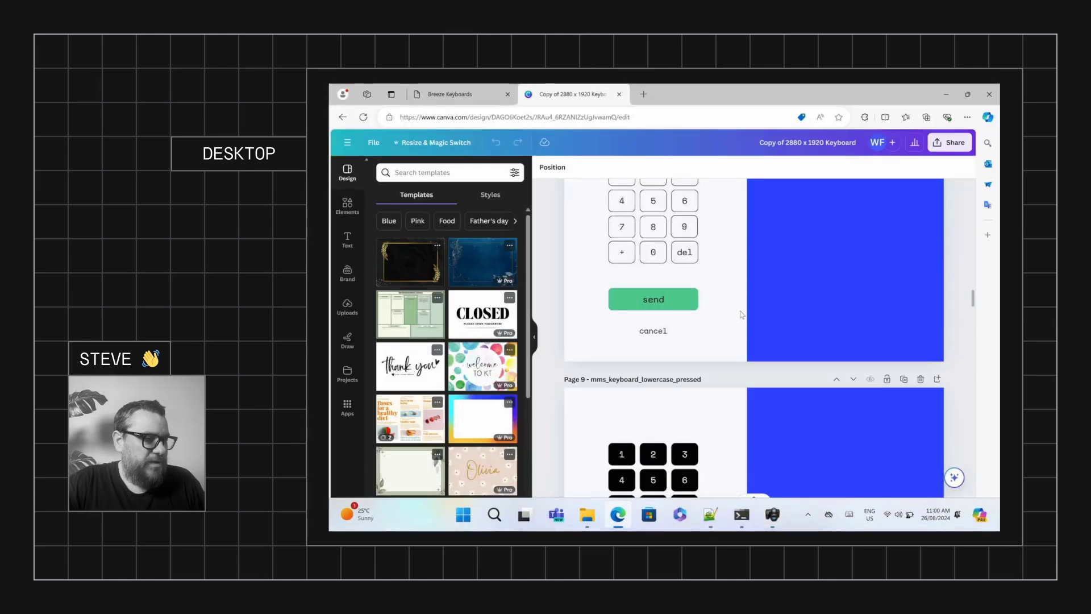
pyautogui.scroll(3, 796, 373)
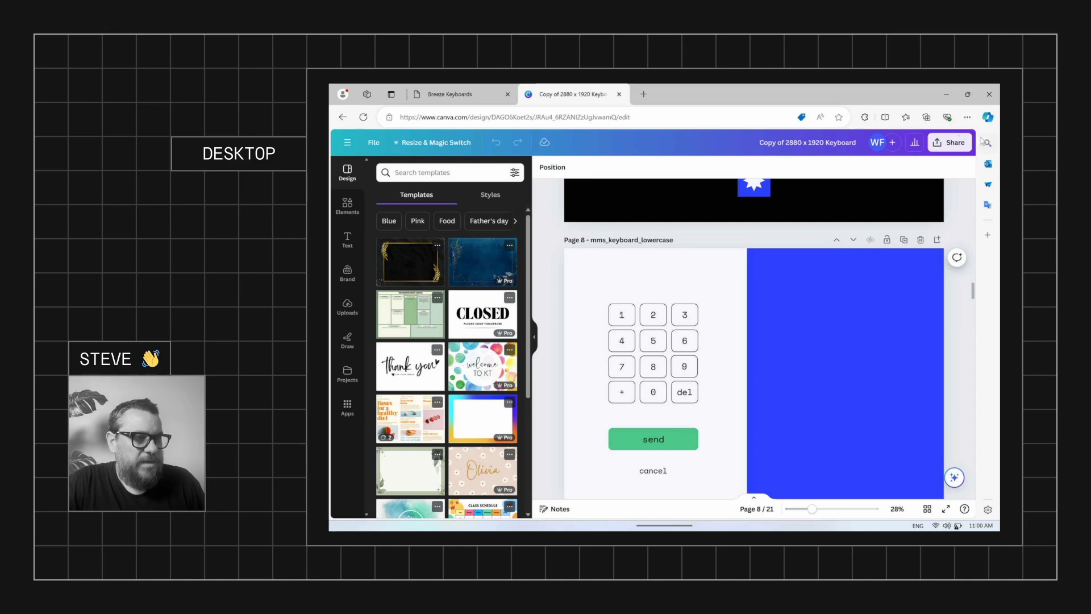
pyautogui.click(949, 145)
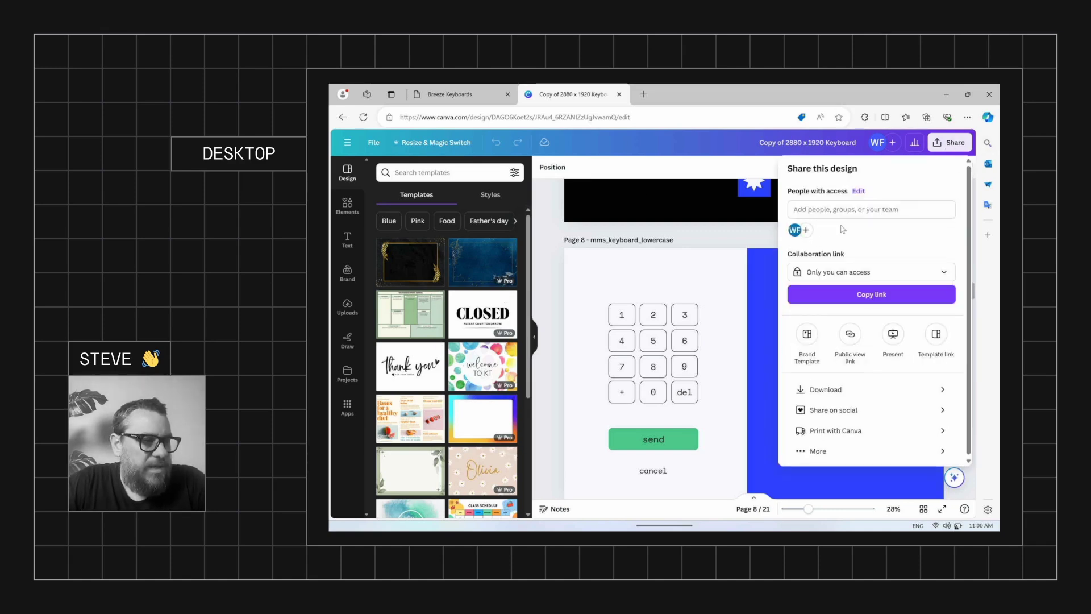
pyautogui.click(847, 390)
pyautogui.click(866, 208)
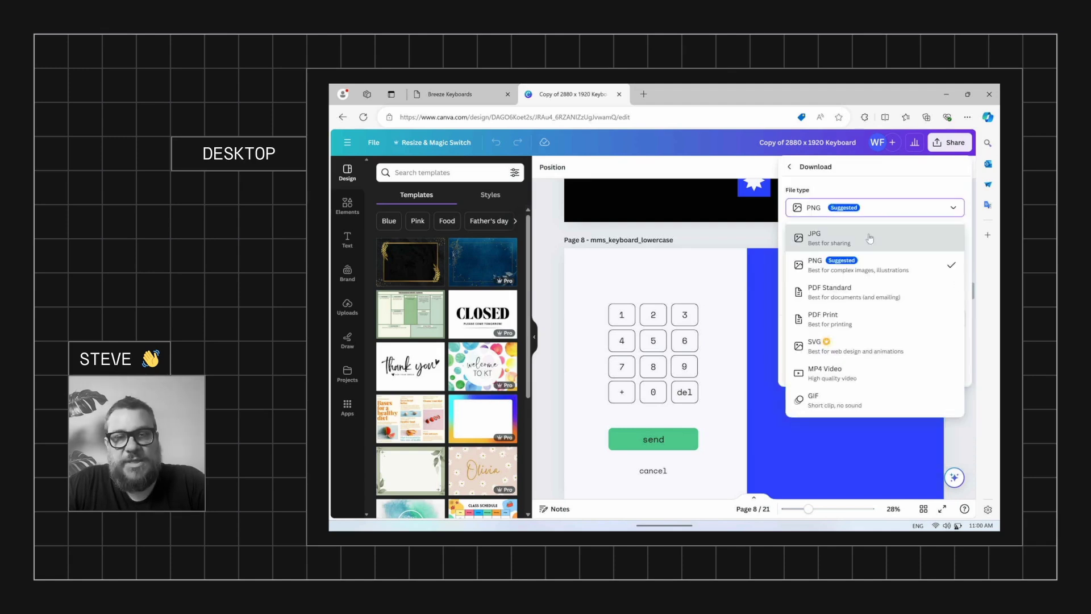
pyautogui.click(870, 238)
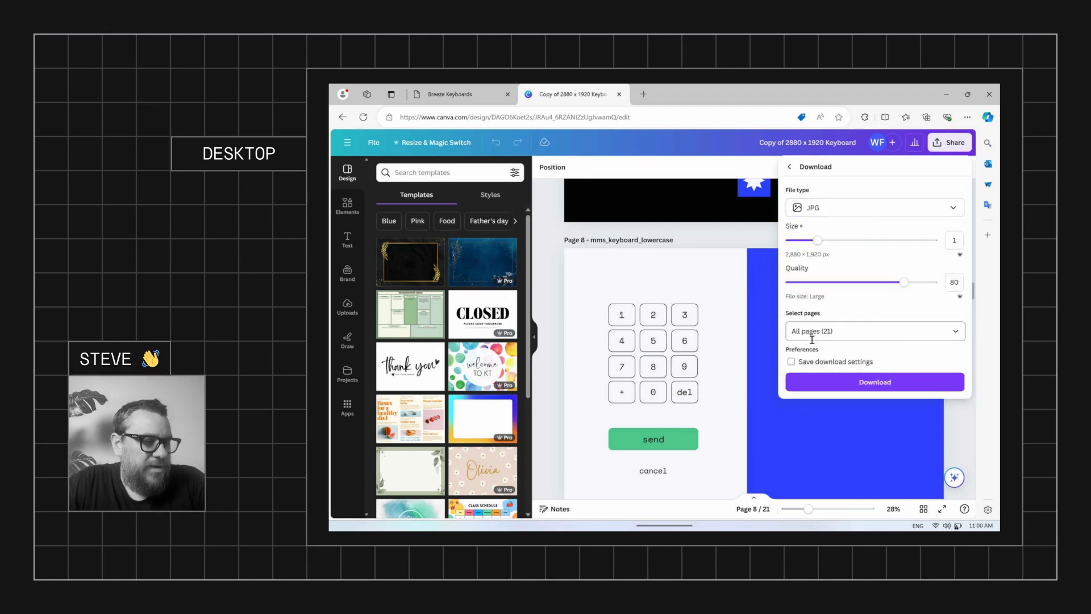
# Limit the download to pages 8, 9, 10 and 11 only
pyautogui.click(956, 334)
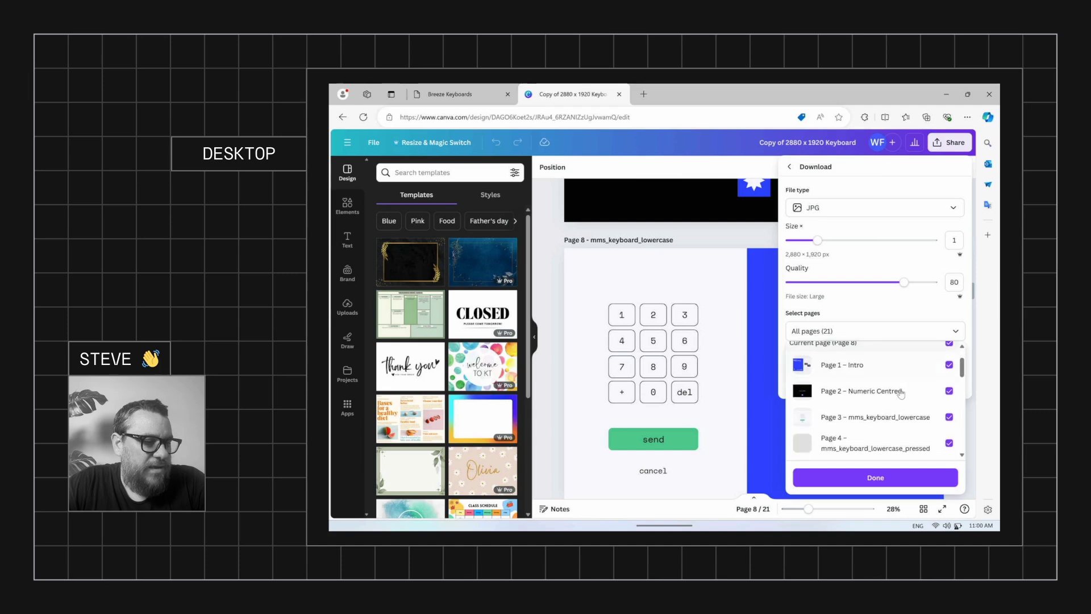
pyautogui.scroll(-3, 901, 393)
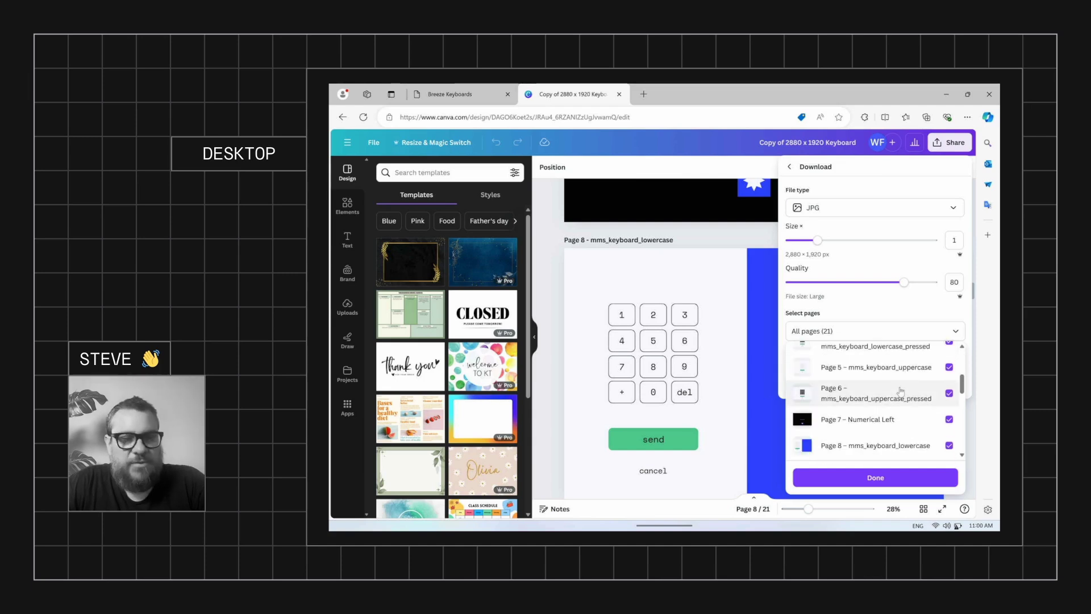
pyautogui.scroll(-2, 903, 392)
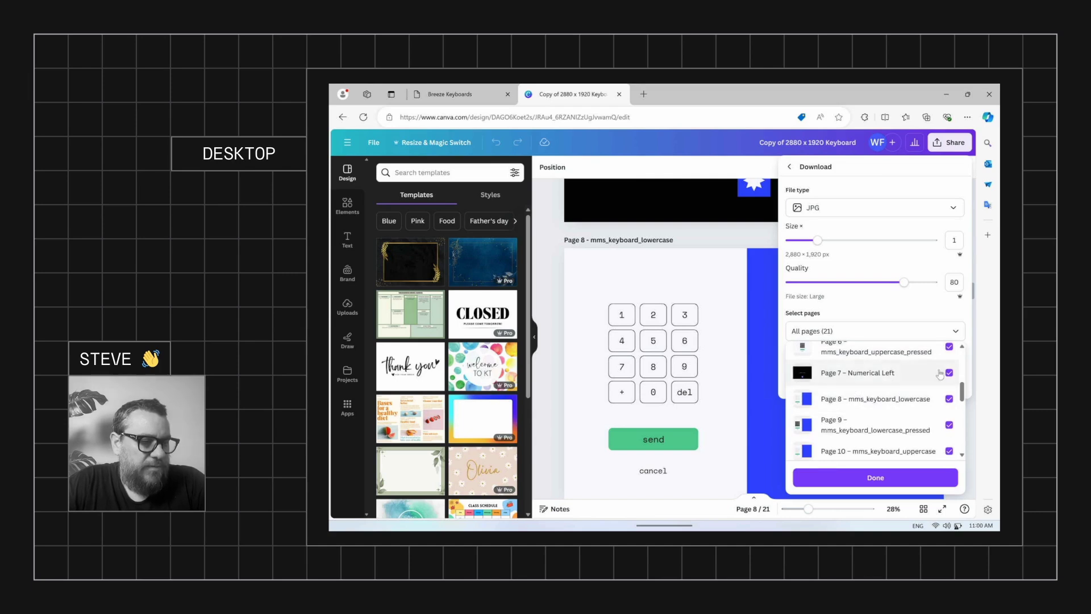
pyautogui.scroll(5, 939, 377)
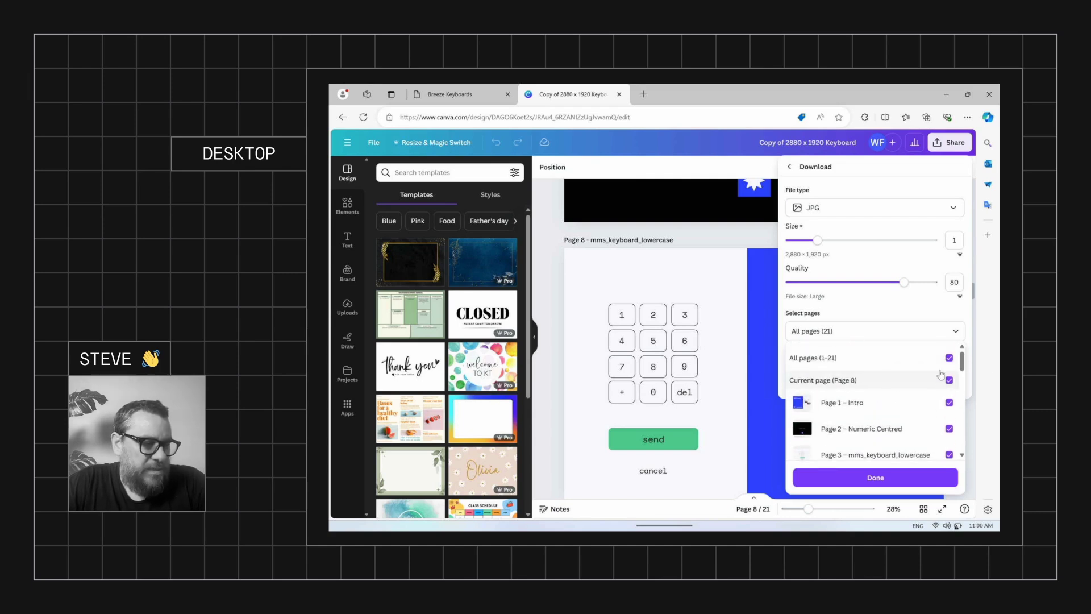
pyautogui.click(950, 358)
pyautogui.scroll(-5, 932, 384)
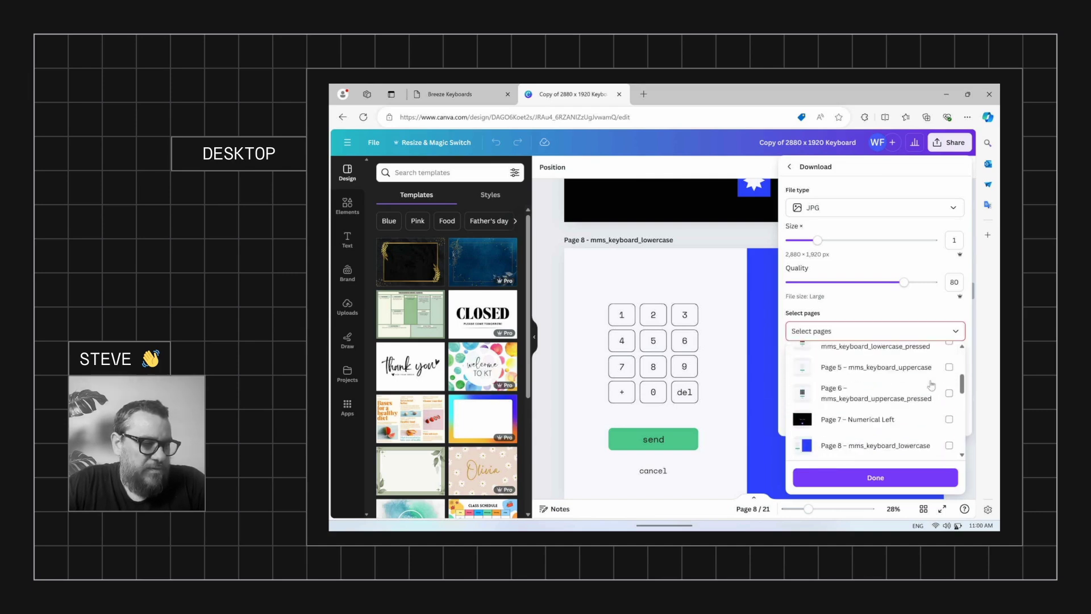
pyautogui.scroll(2, 932, 389)
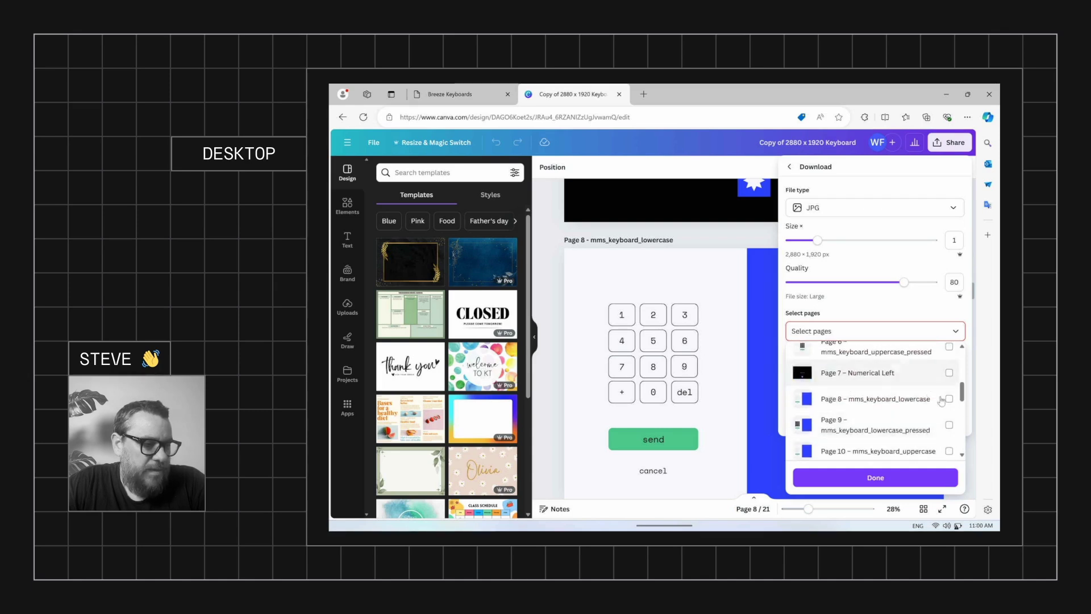
pyautogui.click(949, 399)
pyautogui.click(949, 425)
pyautogui.click(949, 451)
pyautogui.scroll(-2, 949, 451)
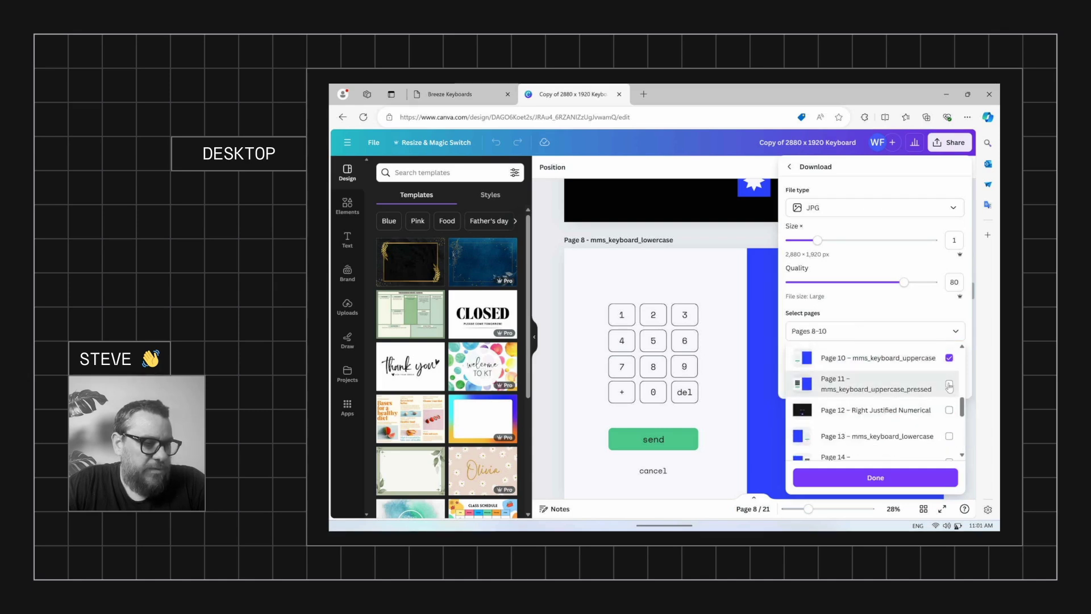
pyautogui.click(949, 384)
pyautogui.click(872, 477)
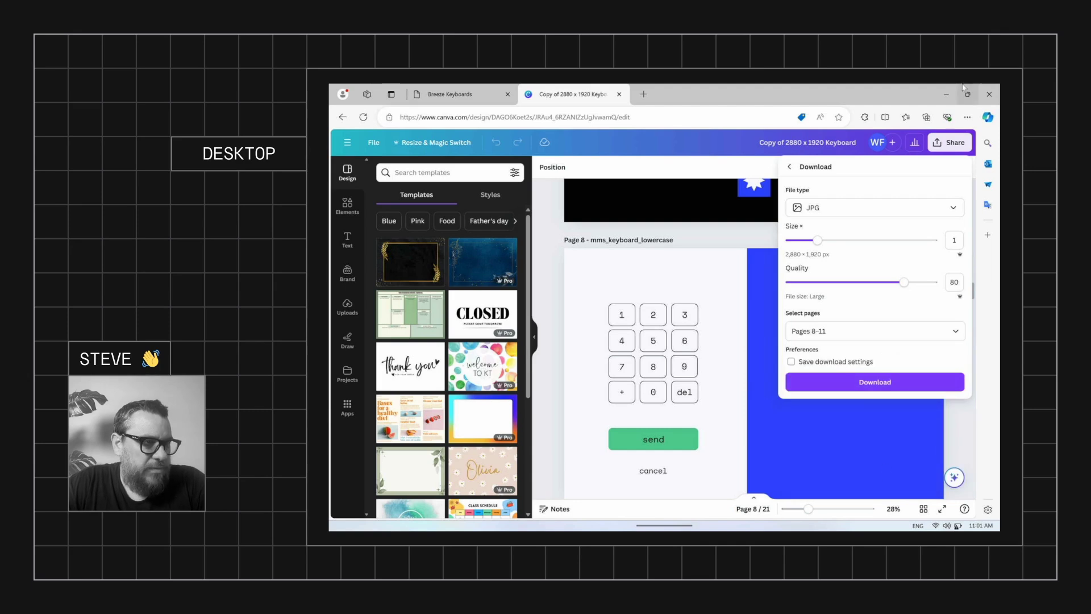
# Download the JPGs and open the Copy of 2880 x 1920 Keyboard zip in File Explorer
pyautogui.click(891, 383)
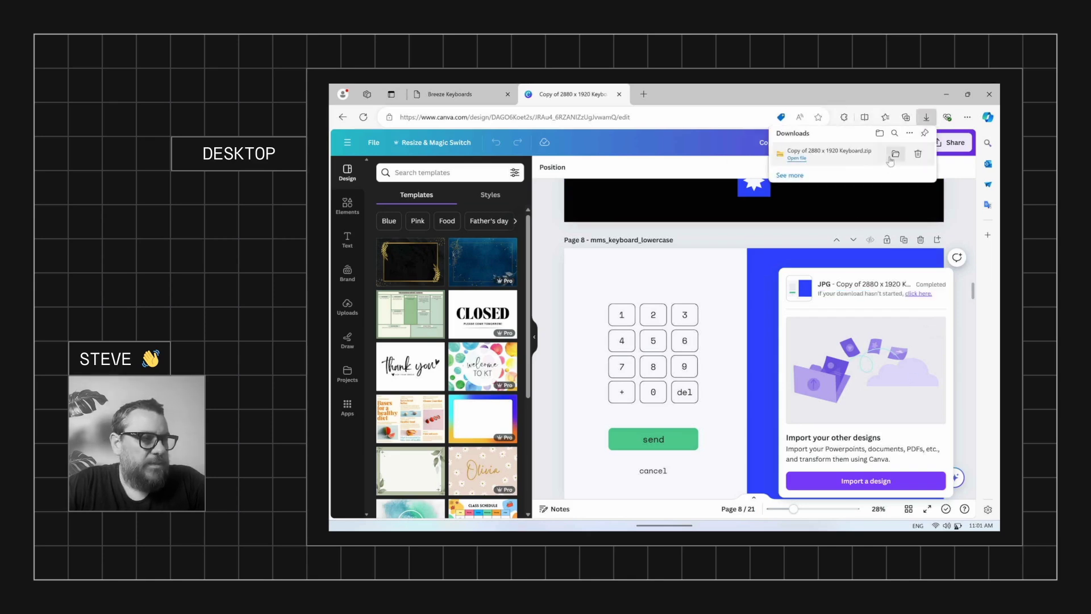
pyautogui.click(896, 154)
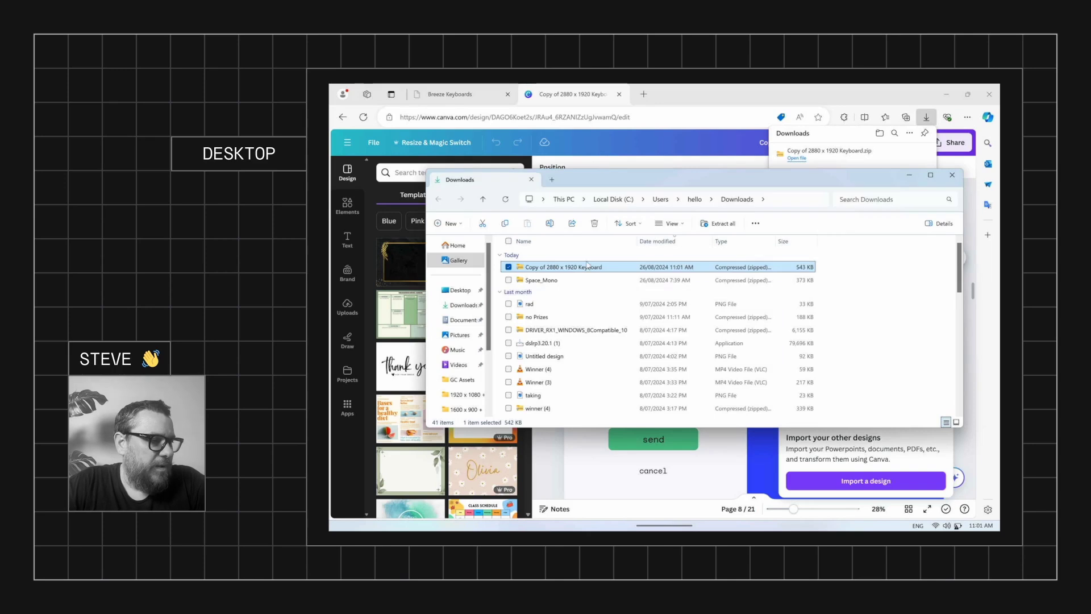
pyautogui.doubleClick(587, 265)
# Select all four mms_keyboard JPG images in the zip
pyautogui.moveTo(545, 334); pyautogui.dragTo(565, 264)
pyautogui.rightClick(564, 264)
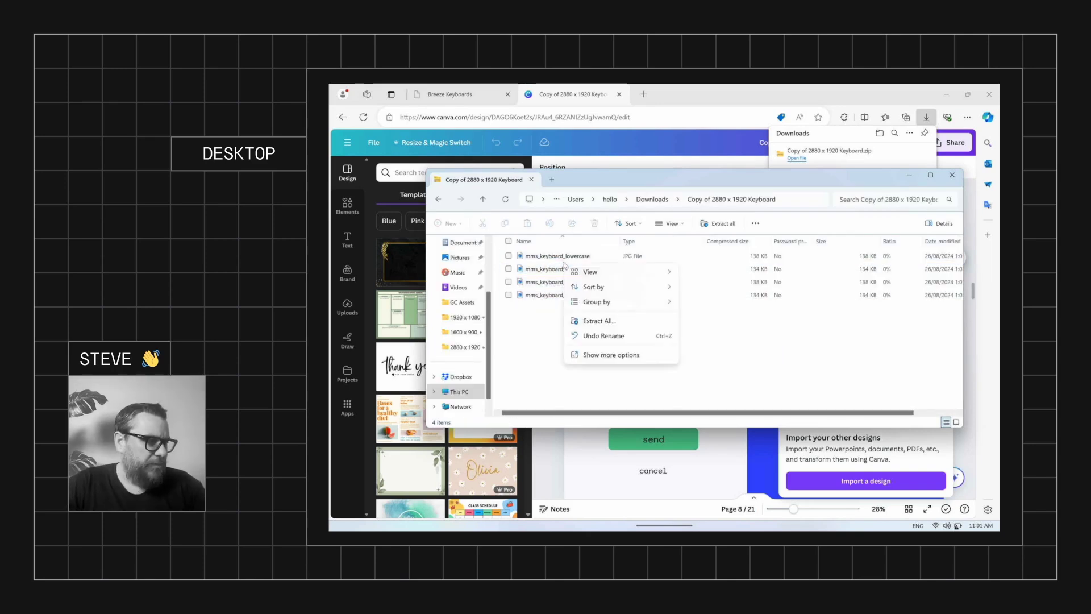
pyautogui.click(546, 316)
pyautogui.moveTo(545, 333); pyautogui.dragTo(557, 250)
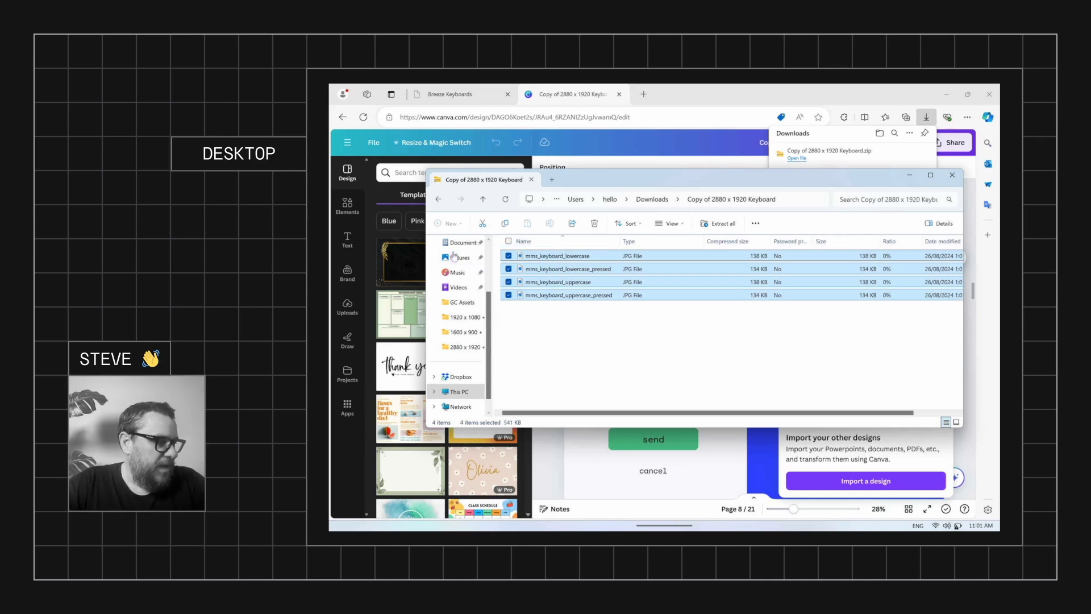
pyautogui.scroll(2, 463, 284)
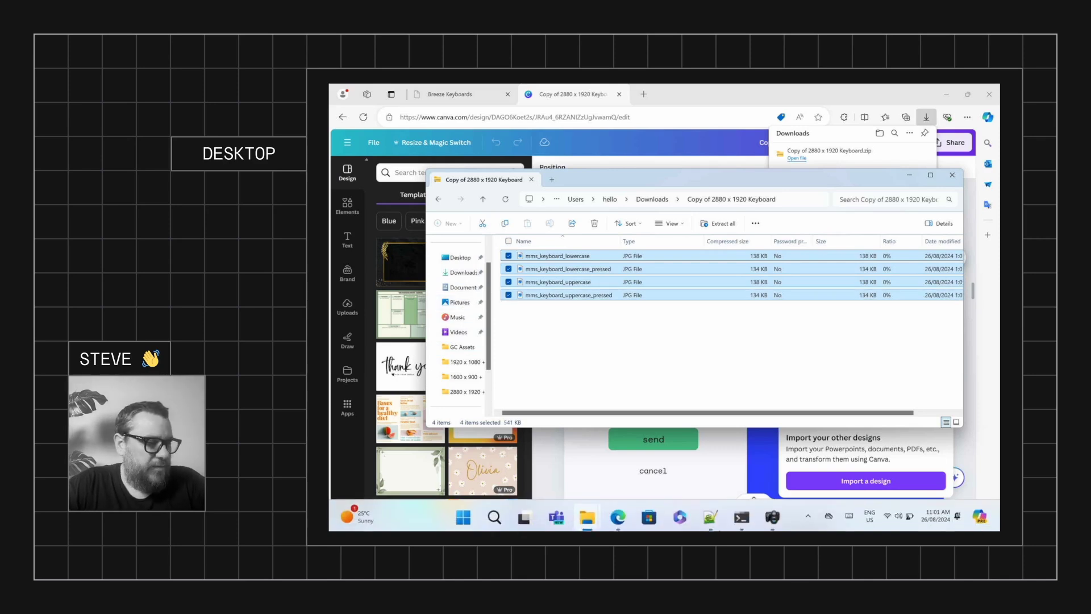
# Accept the touchscreen settings with OK and Yes, then select the Keyboard Demo images folder path
pyautogui.click(773, 516)
pyautogui.click(732, 418)
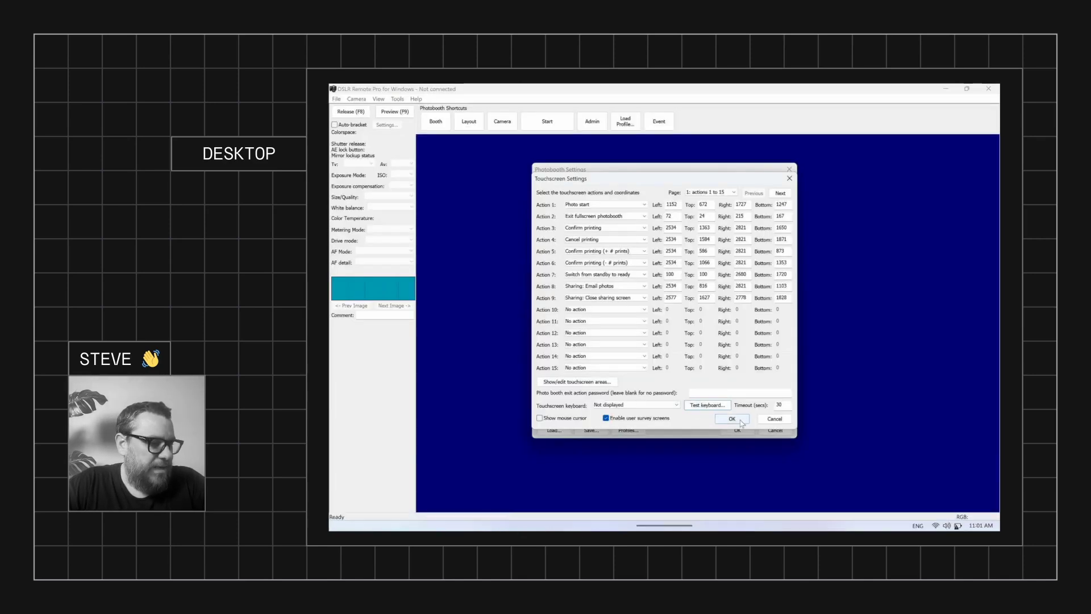
pyautogui.click(693, 343)
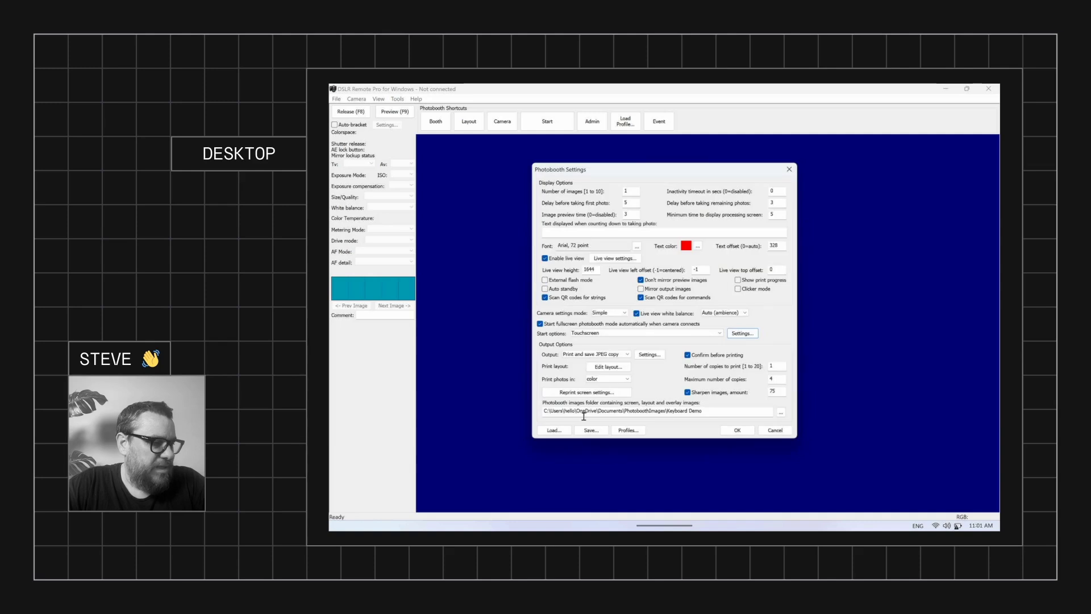
pyautogui.moveTo(543, 411); pyautogui.dragTo(685, 415)
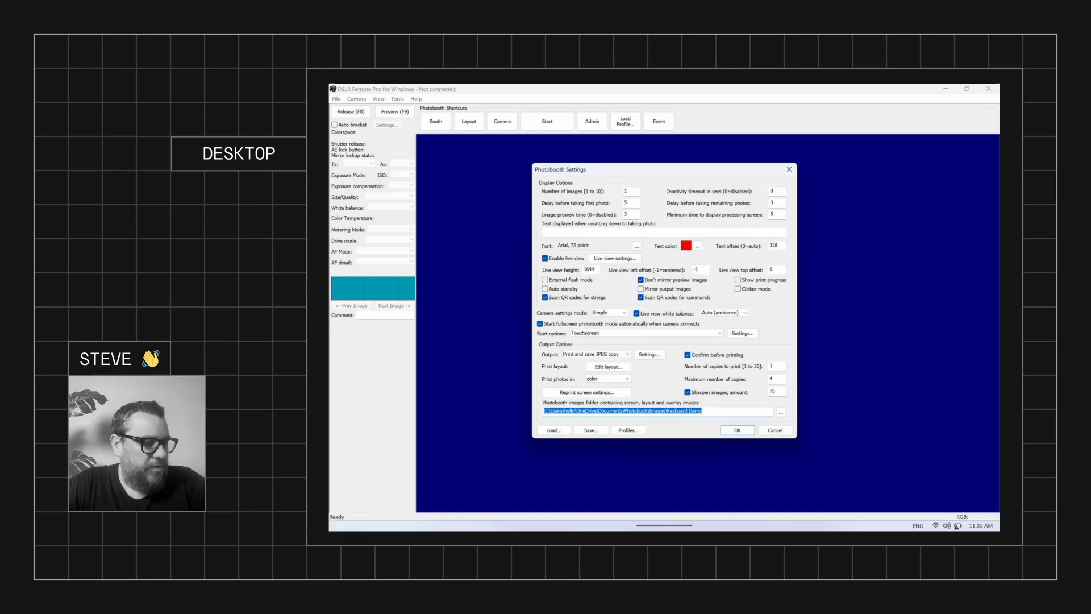
# Open Documents > PhotoboothImages > Keyboard Demo and find the four mms_keyboard JPGs
pyautogui.moveTo(594, 526)
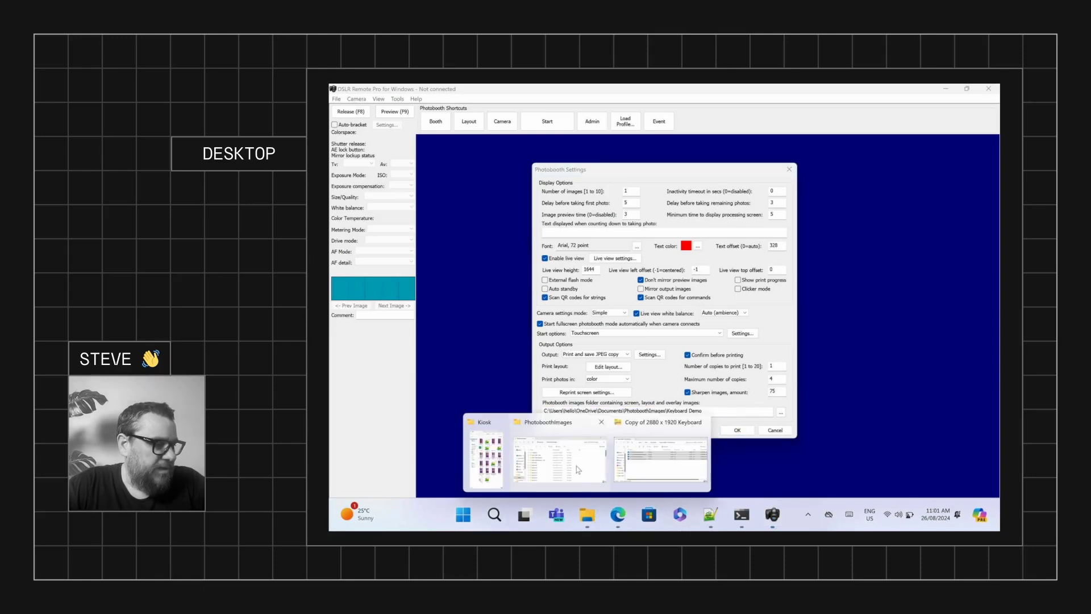
pyautogui.click(579, 472)
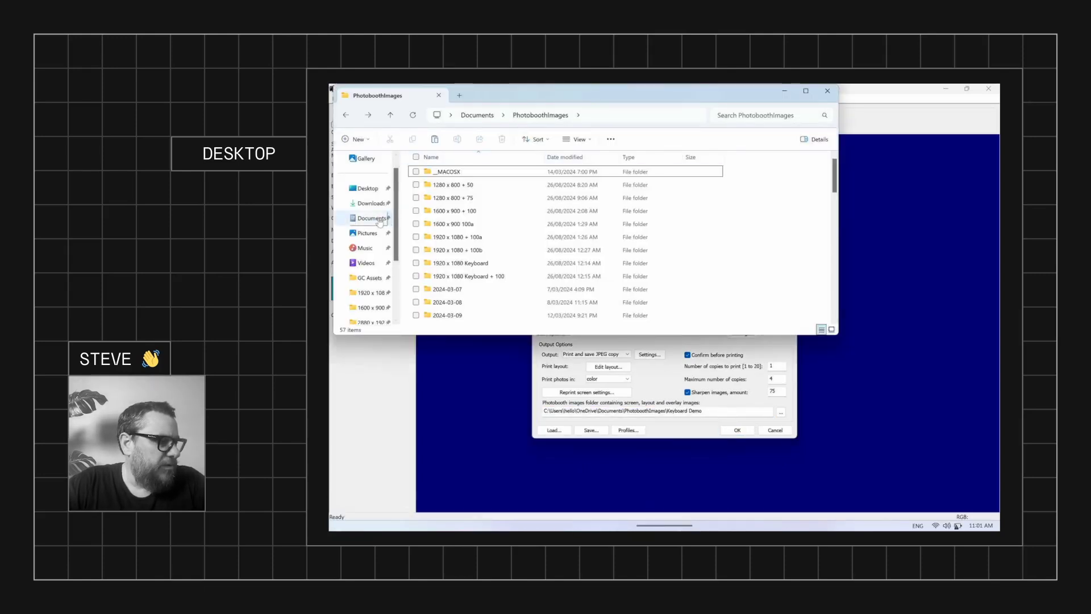
pyautogui.click(370, 218)
pyautogui.doubleClick(453, 290)
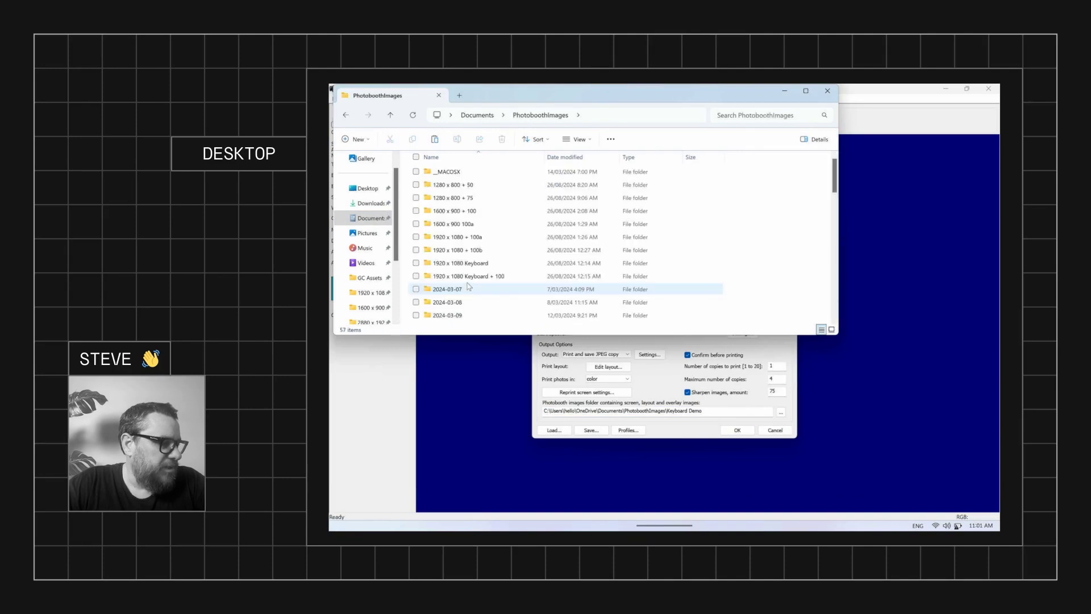
pyautogui.scroll(-6, 465, 282)
pyautogui.scroll(-6, 465, 280)
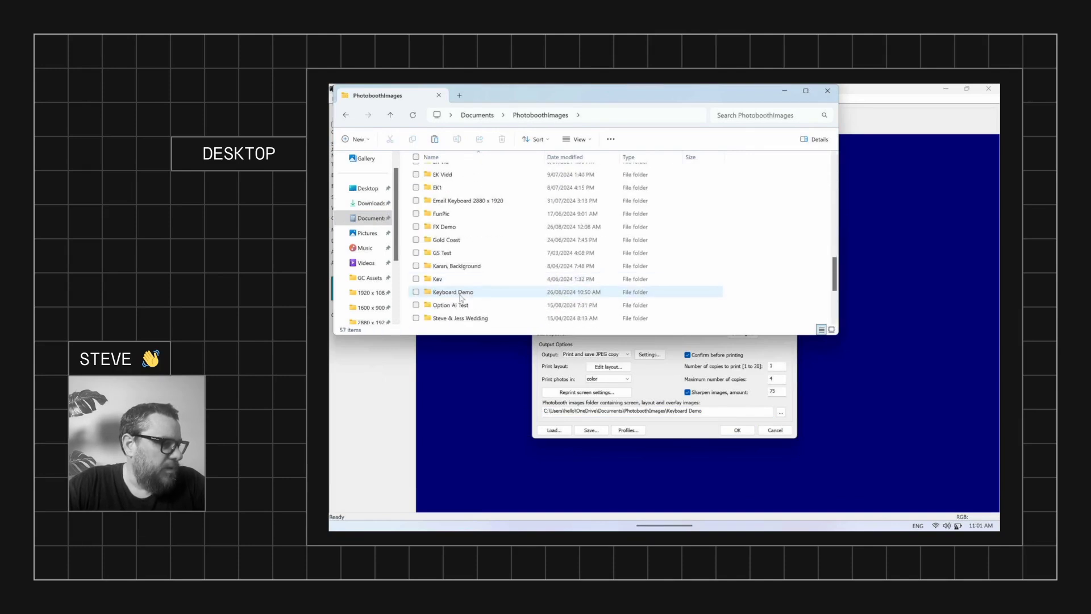
pyautogui.doubleClick(461, 295)
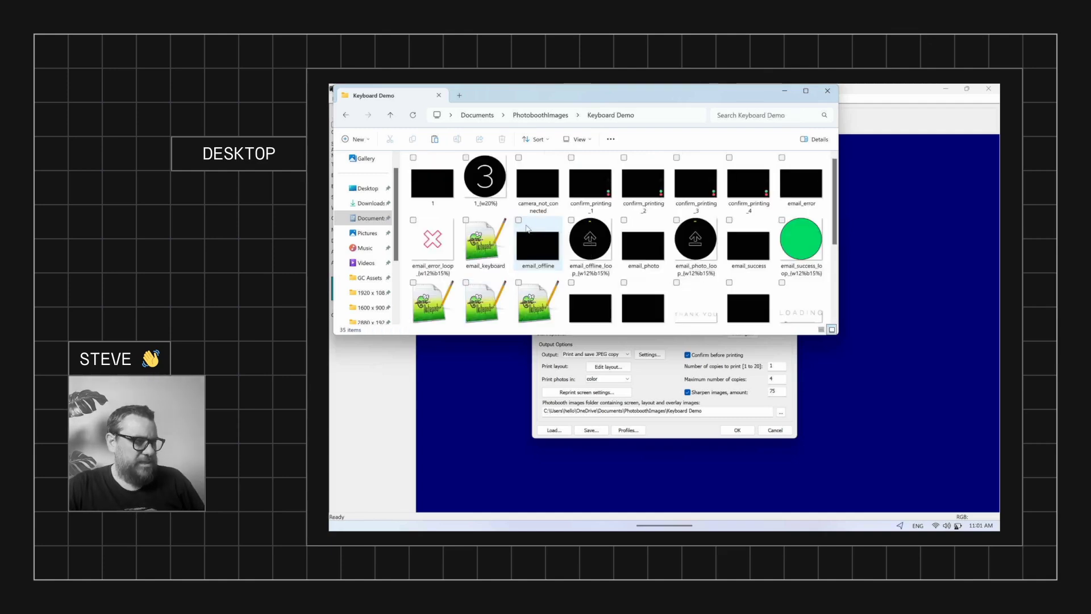
pyautogui.scroll(-3, 653, 244)
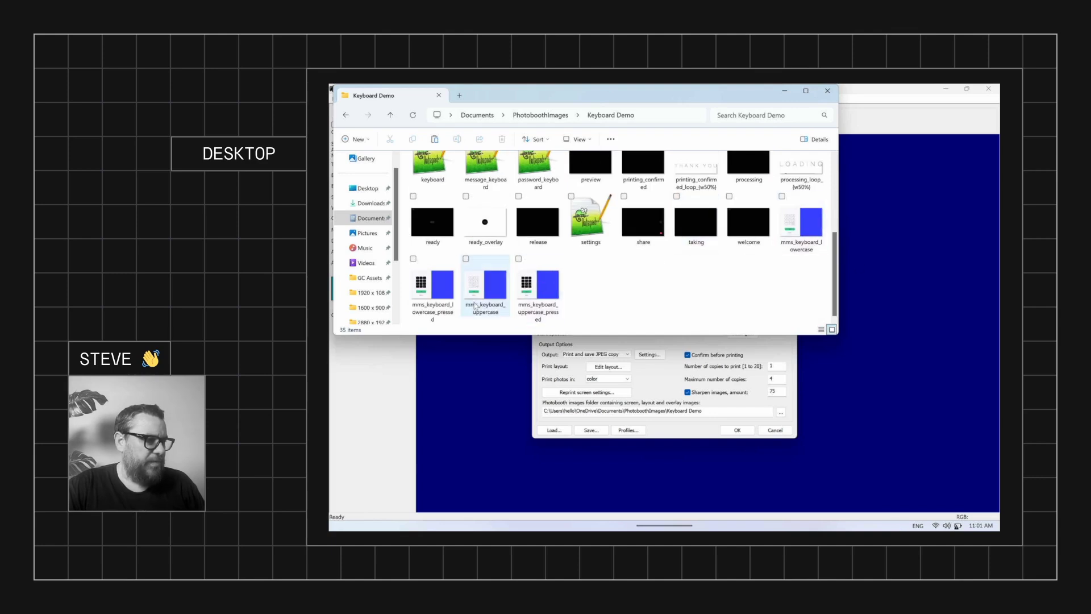
pyautogui.moveTo(544, 285)
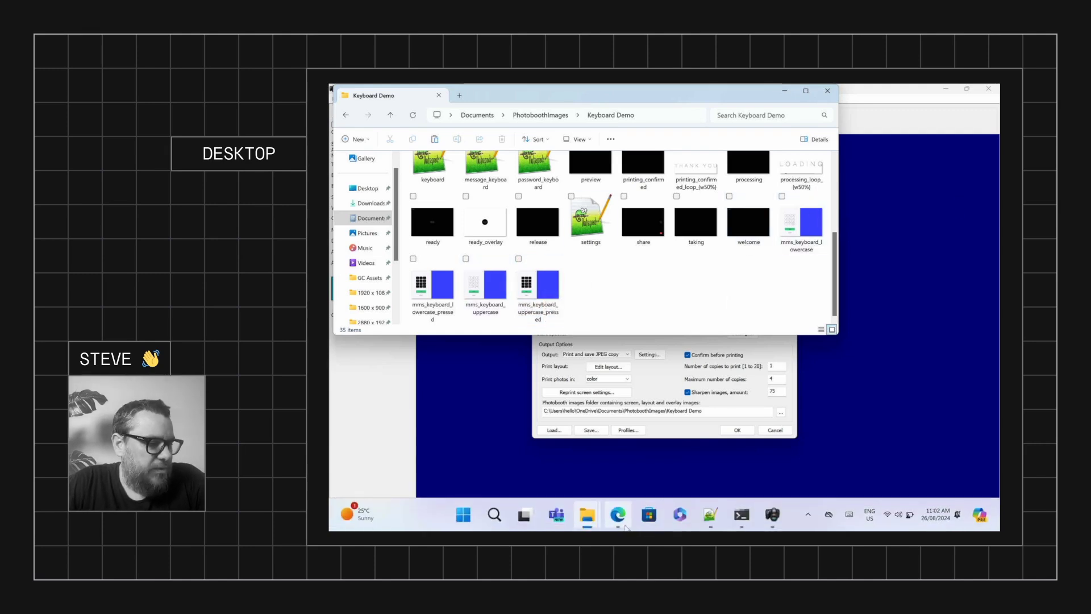
# Download the 2880 x 1920 XML pack from Breeze Keyboards and show it in its folder
pyautogui.click(617, 514)
pyautogui.click(460, 97)
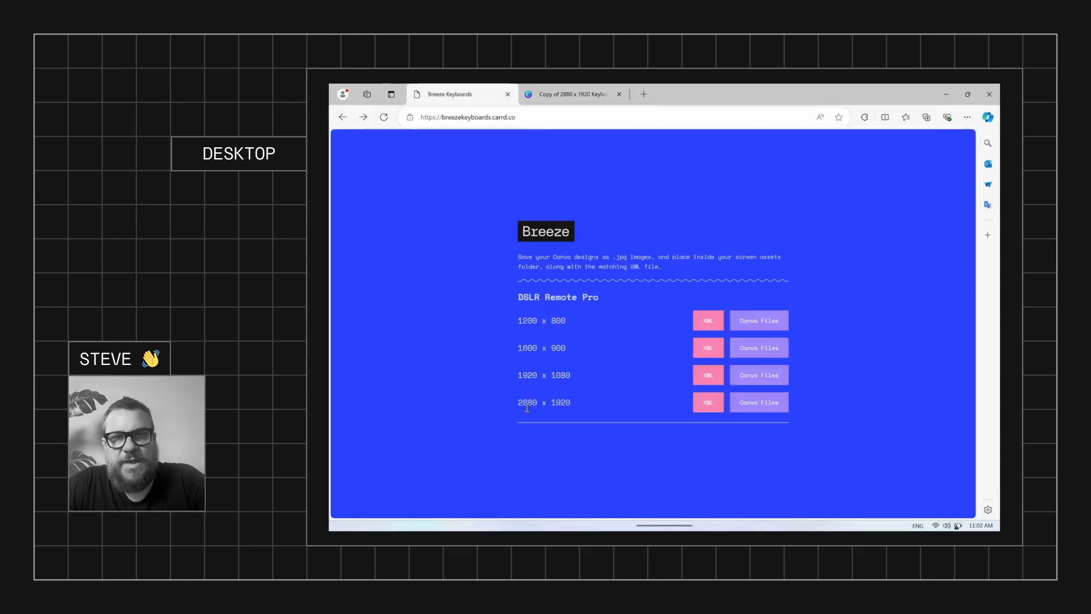
pyautogui.click(708, 406)
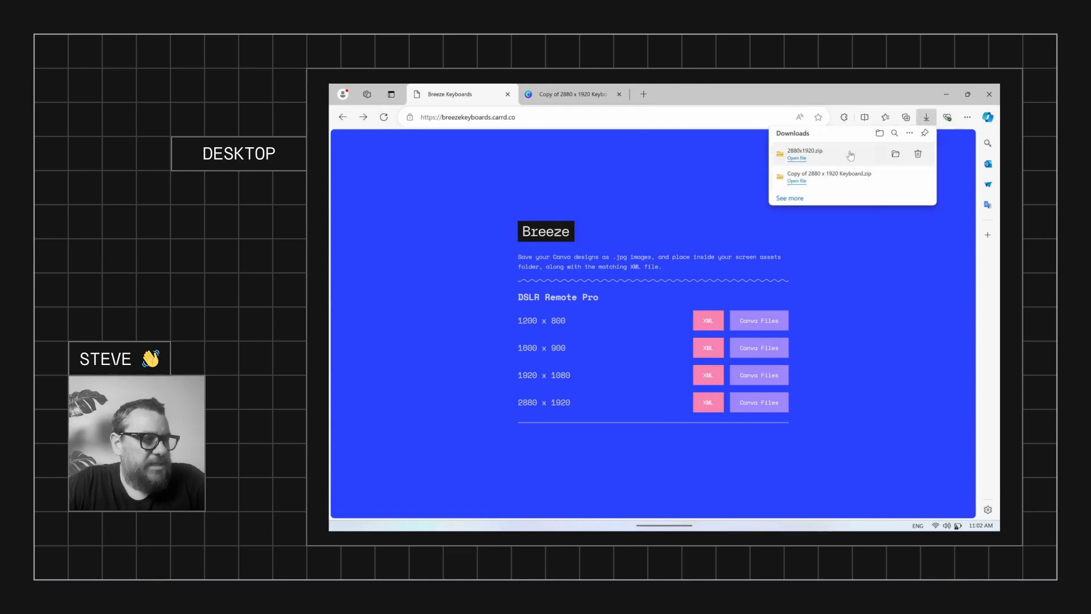
pyautogui.click(894, 155)
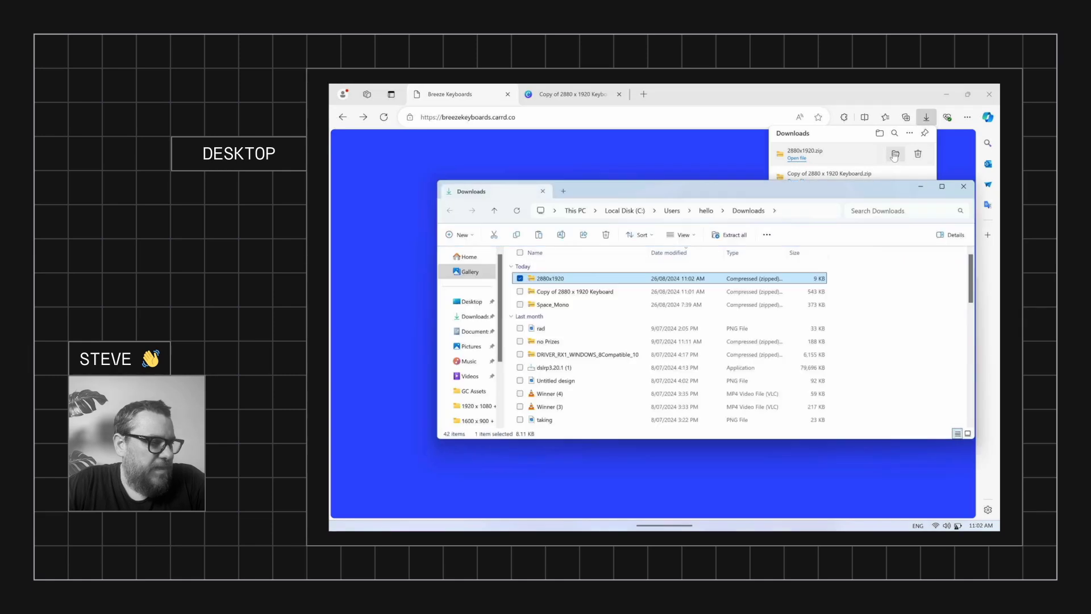
# Open the zip's 2880 x 1920 > MMS Left folder and select the mms_keyboard XML file
pyautogui.doubleClick(550, 284)
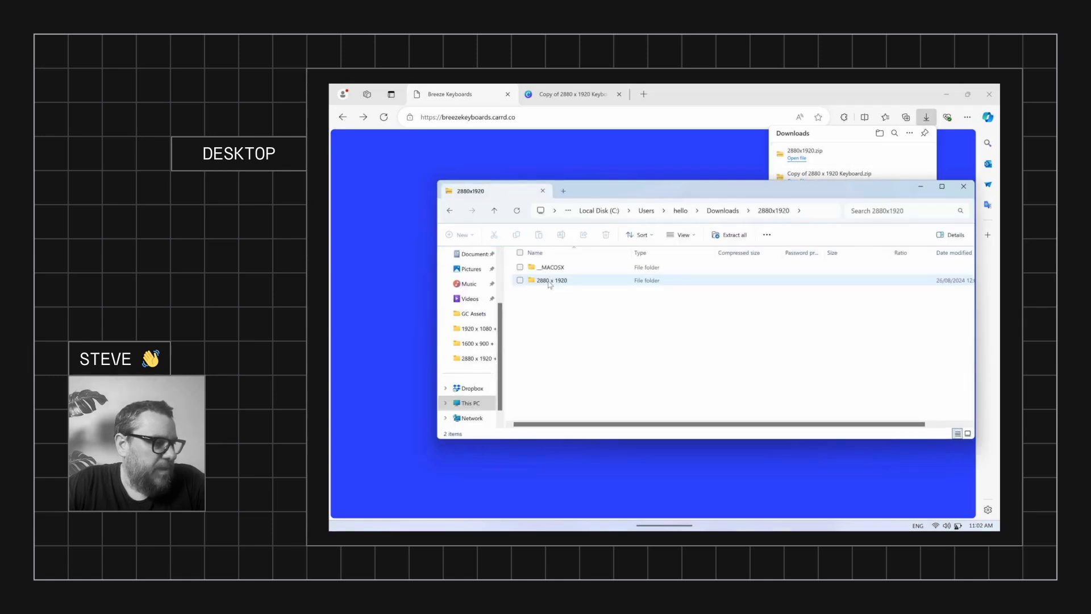
pyautogui.doubleClick(550, 281)
pyautogui.click(562, 294)
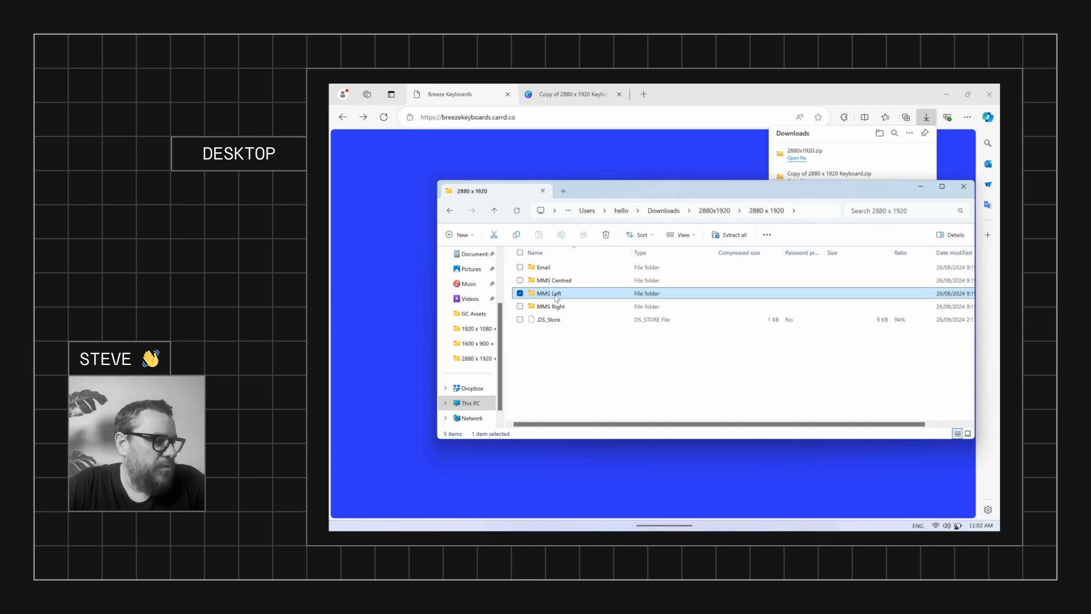
pyautogui.doubleClick(556, 294)
pyautogui.click(557, 269)
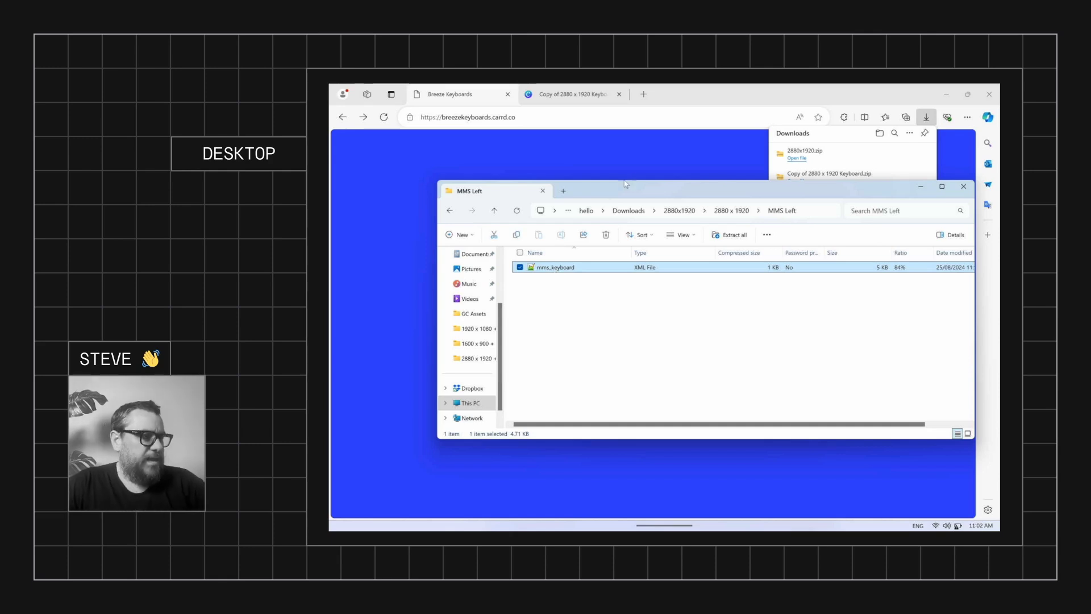
# Put mms_keyboard XML in PhotoboothImages > Keyboard Demo, then switch back to DSLR Remote Pro
pyautogui.click(472, 254)
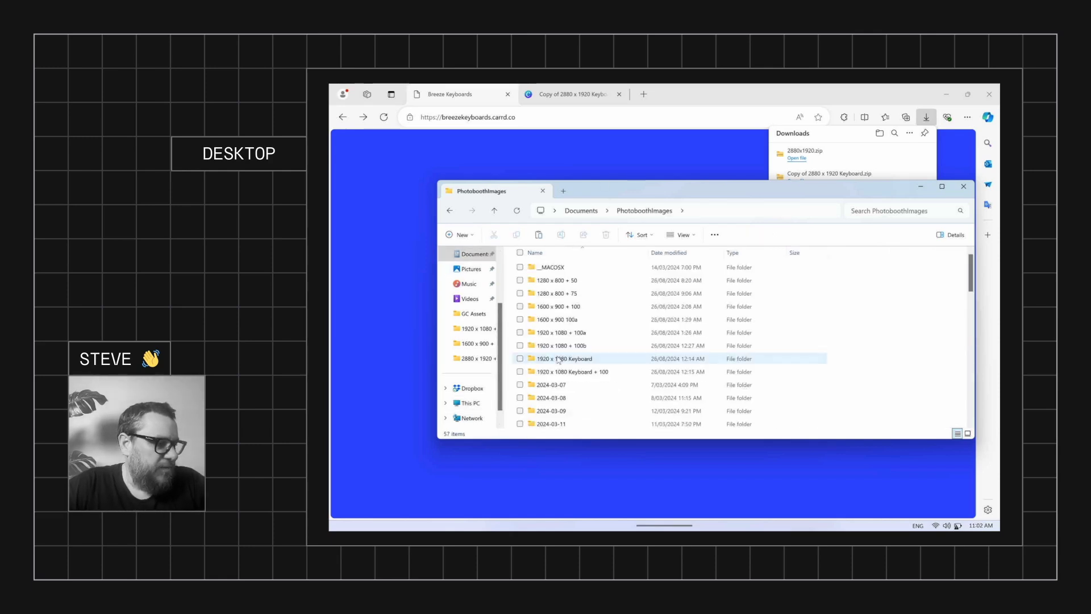
pyautogui.scroll(-7, 558, 361)
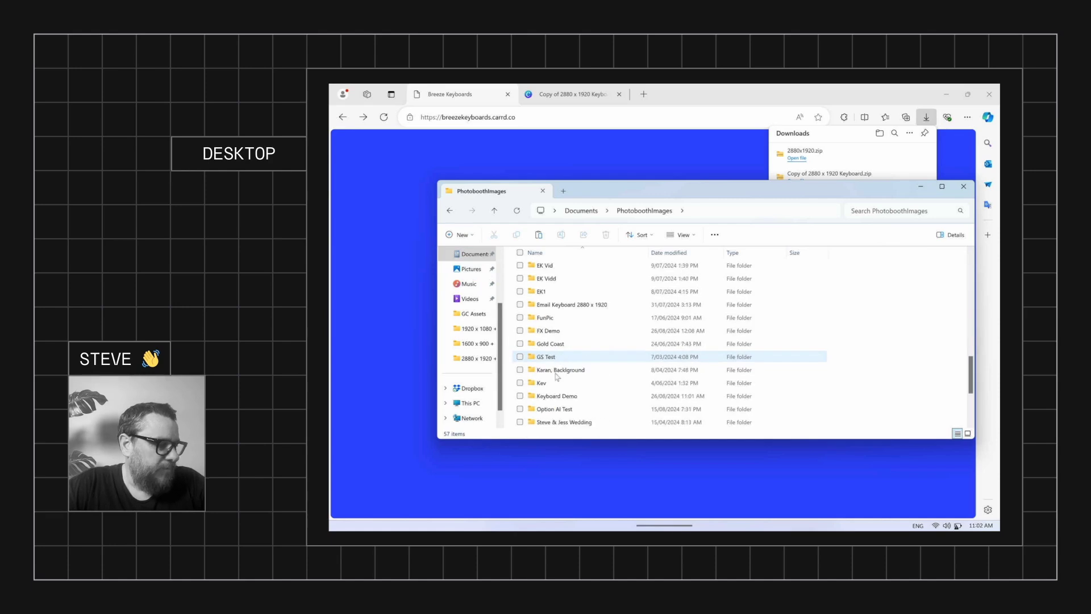
pyautogui.scroll(-1, 559, 372)
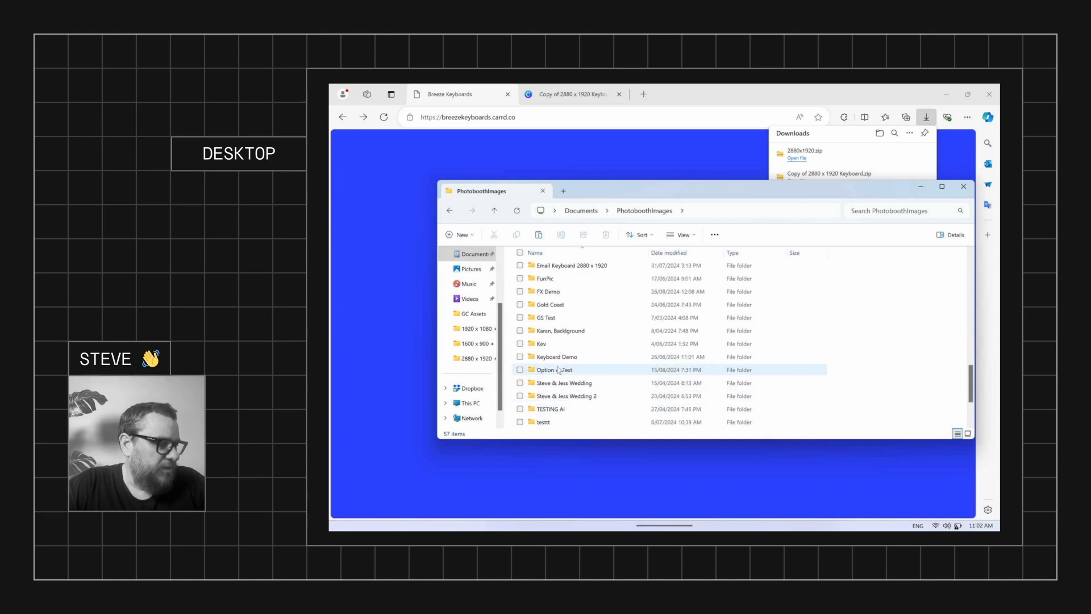
pyautogui.doubleClick(560, 357)
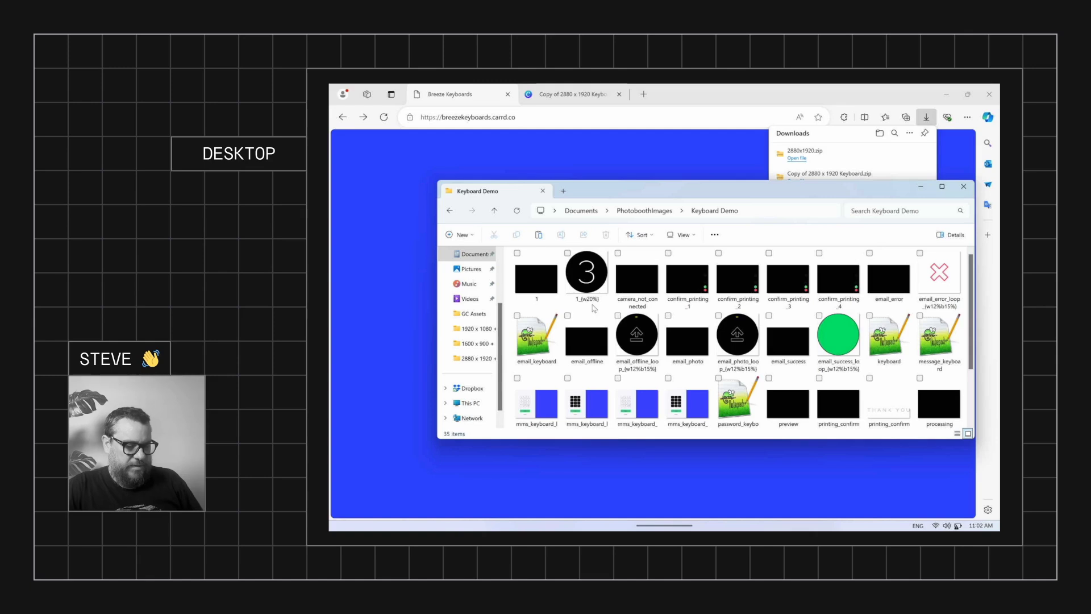
pyautogui.scroll(-1, 710, 336)
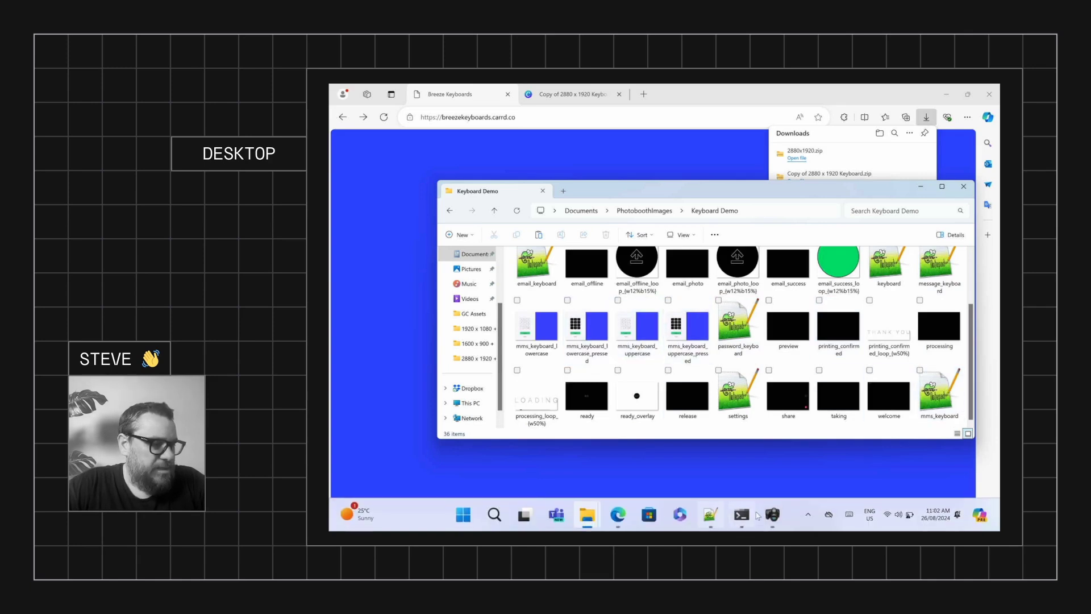
pyautogui.click(773, 514)
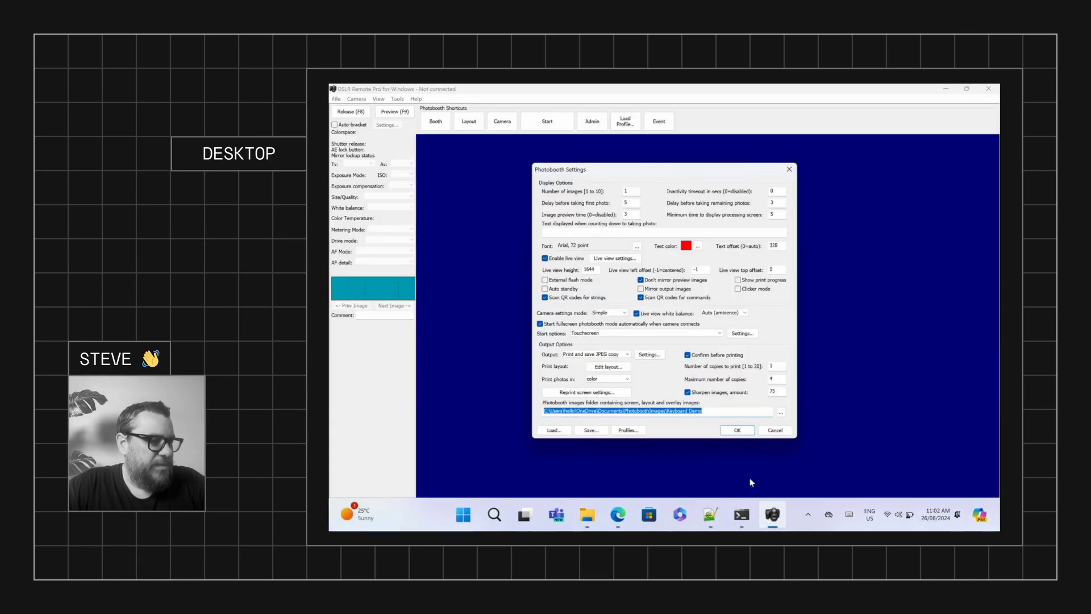
# Launch the MMS/SMS keyboard test from the touchscreen settings
pyautogui.click(741, 334)
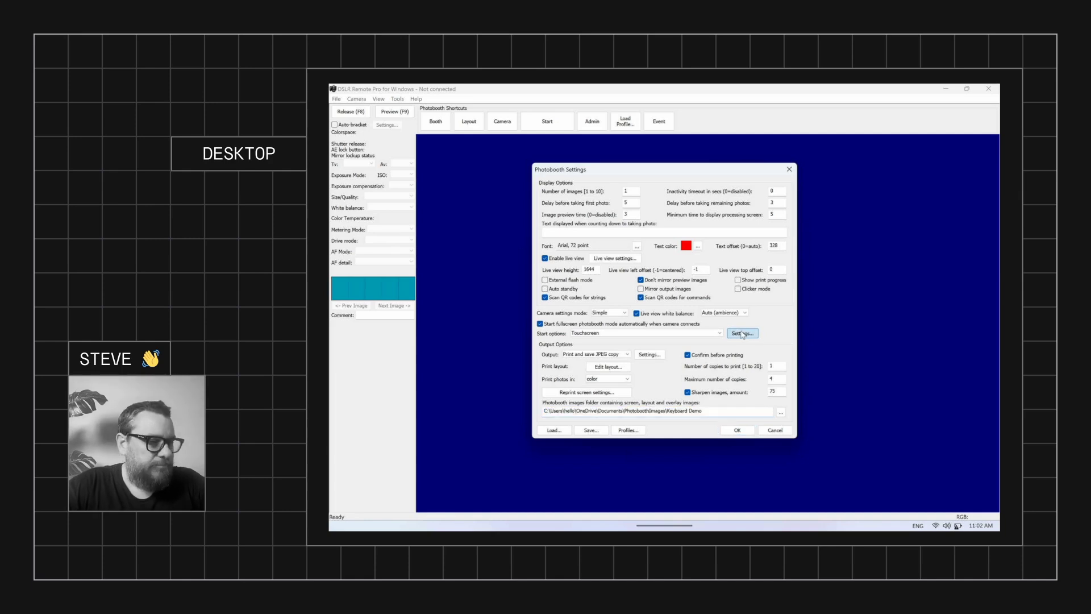
pyautogui.click(707, 406)
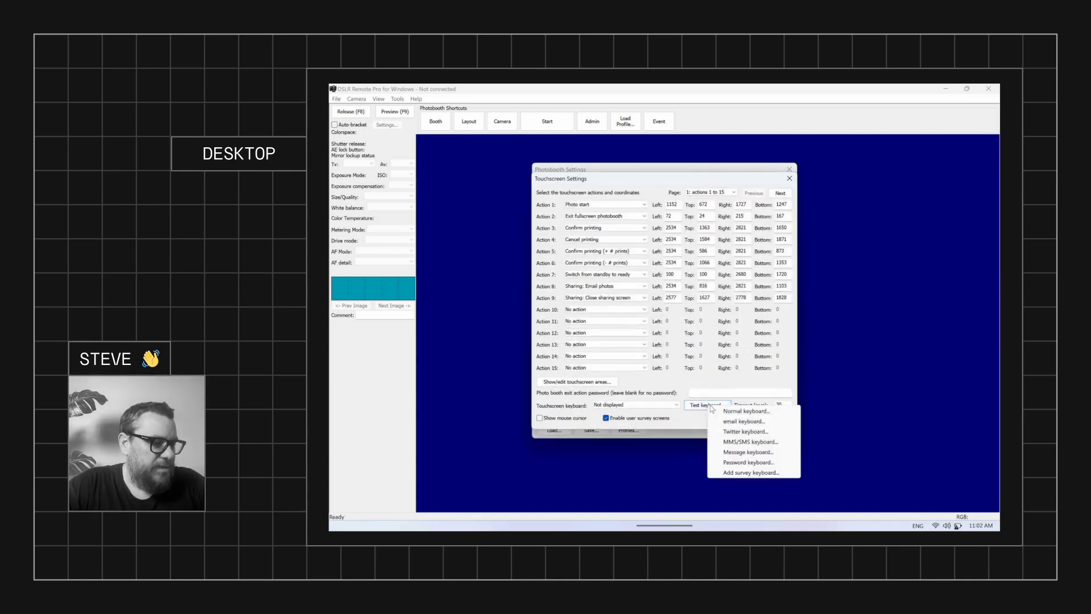
pyautogui.click(765, 444)
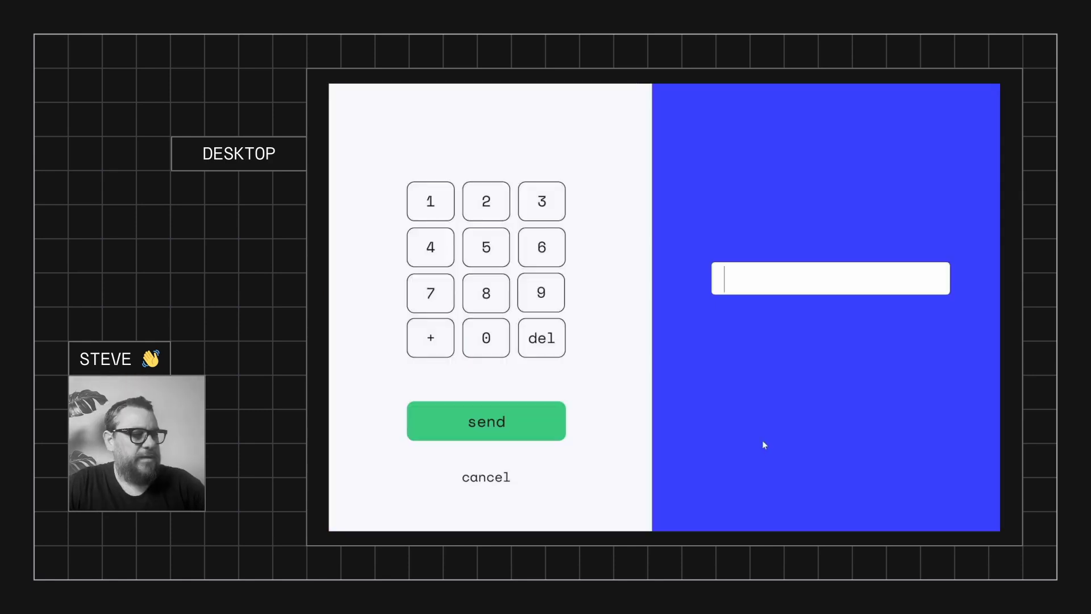
# Enter a phone number and clear it, then type 0000 and delete the last digit
pyautogui.write('04311664')
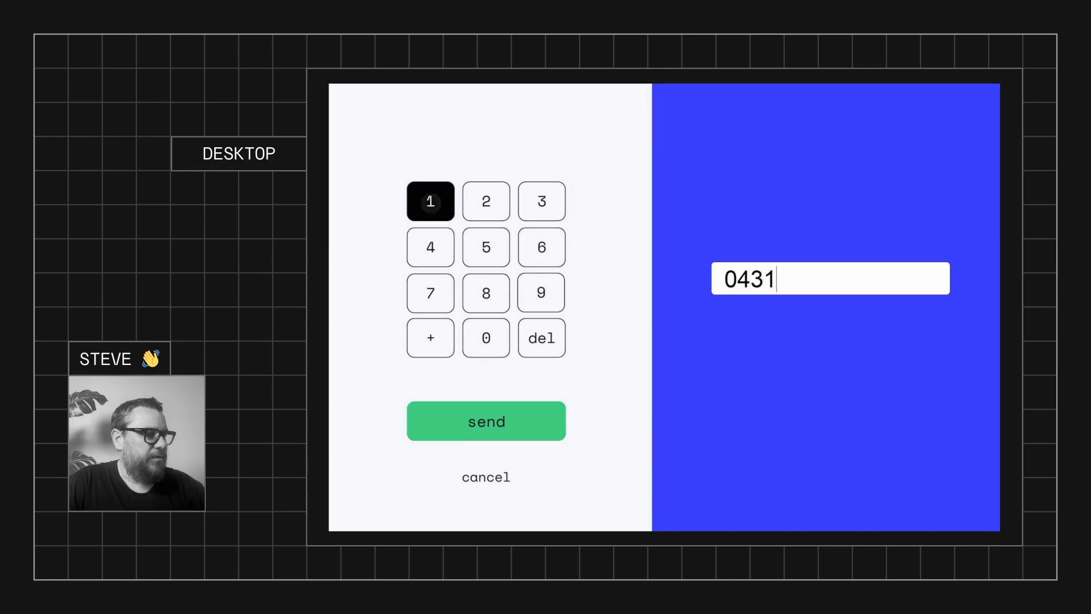
pyautogui.press('BackSpace')
pyautogui.press('BackSpace')
pyautogui.press('BackSpace')
pyautogui.press('BackSpace')
pyautogui.press('BackSpace')
pyautogui.press('BackSpace')
pyautogui.press('BackSpace')
pyautogui.press('BackSpace')
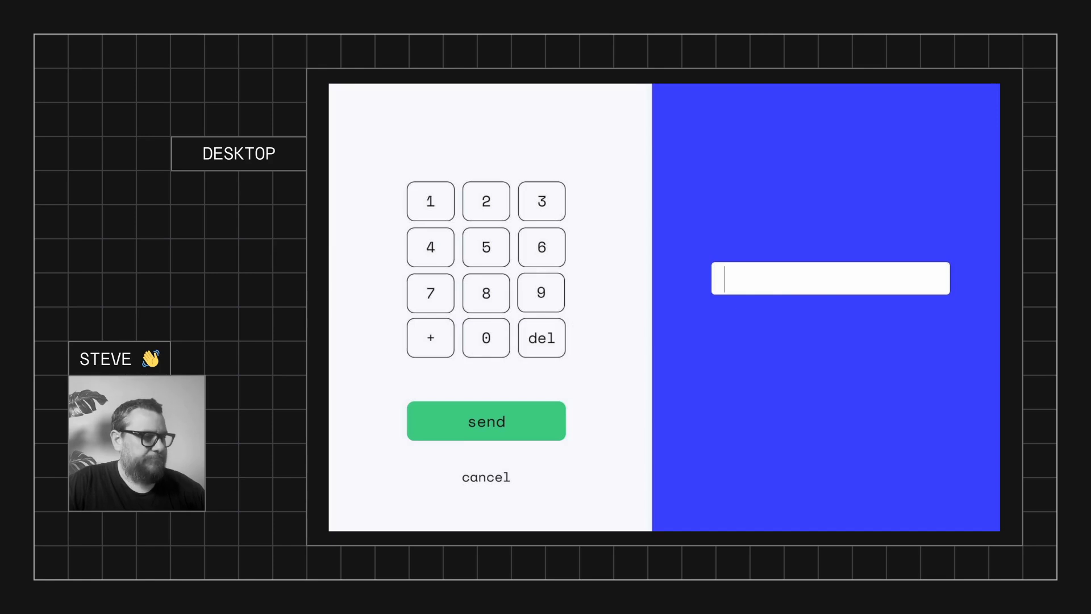
pyautogui.write('0000')
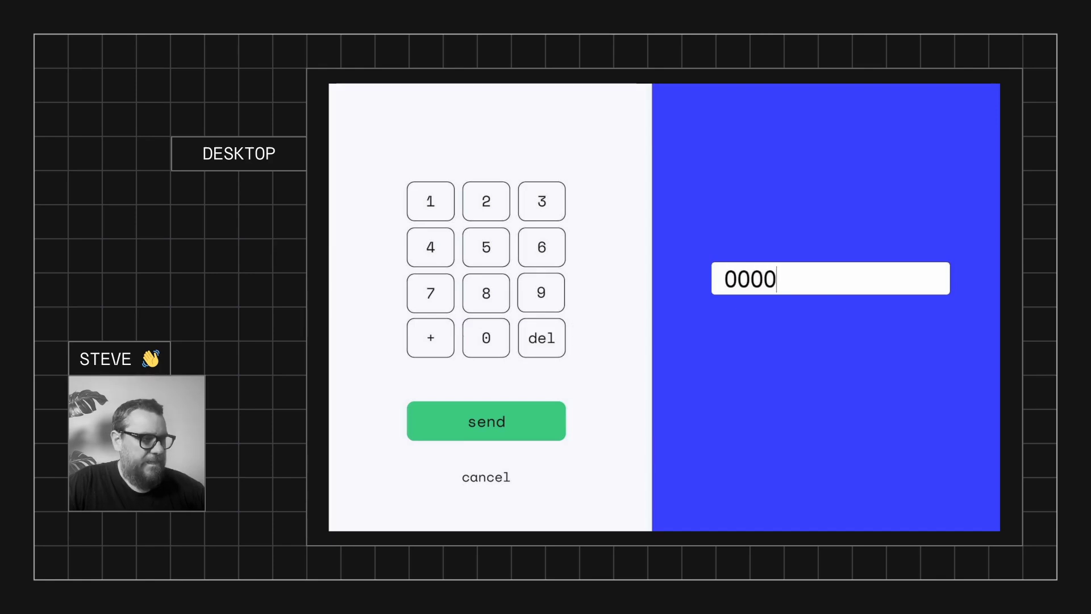
pyautogui.press('BackSpace')
pyautogui.press('BackSpace')
pyautogui.press('BackSpace')
pyautogui.press('BackSpace')
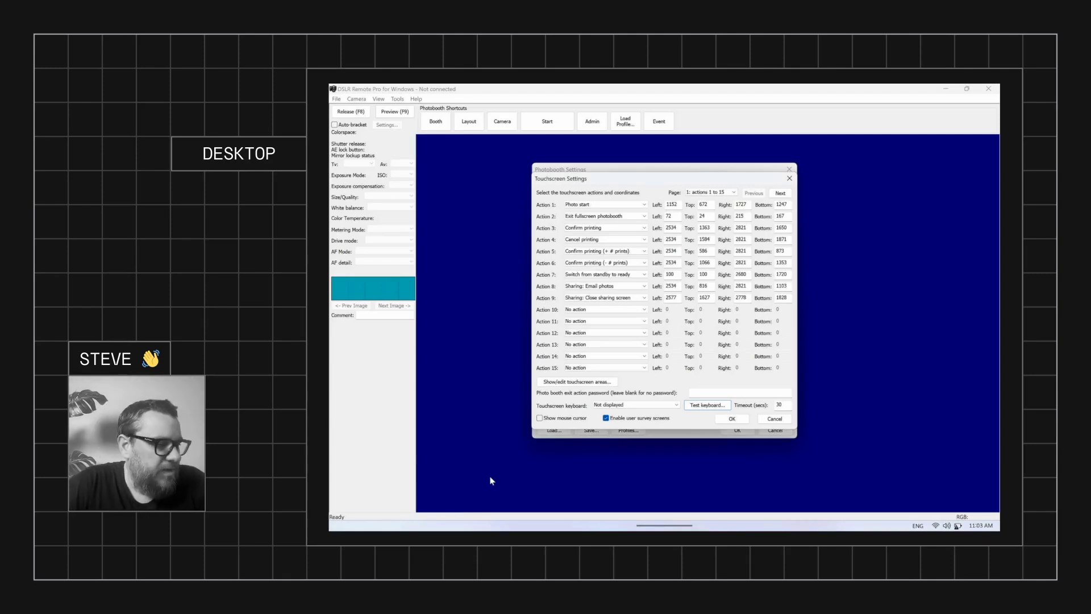
pyautogui.moveTo(616, 516)
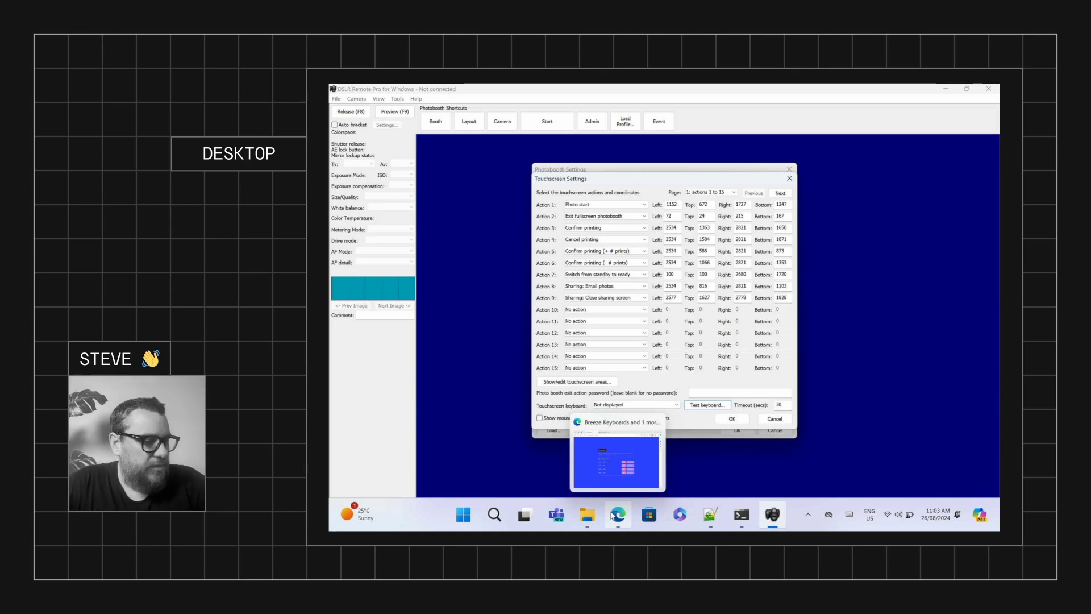
# Return to the Canva keyboard design in the browser and dismiss the download notice
pyautogui.click(612, 515)
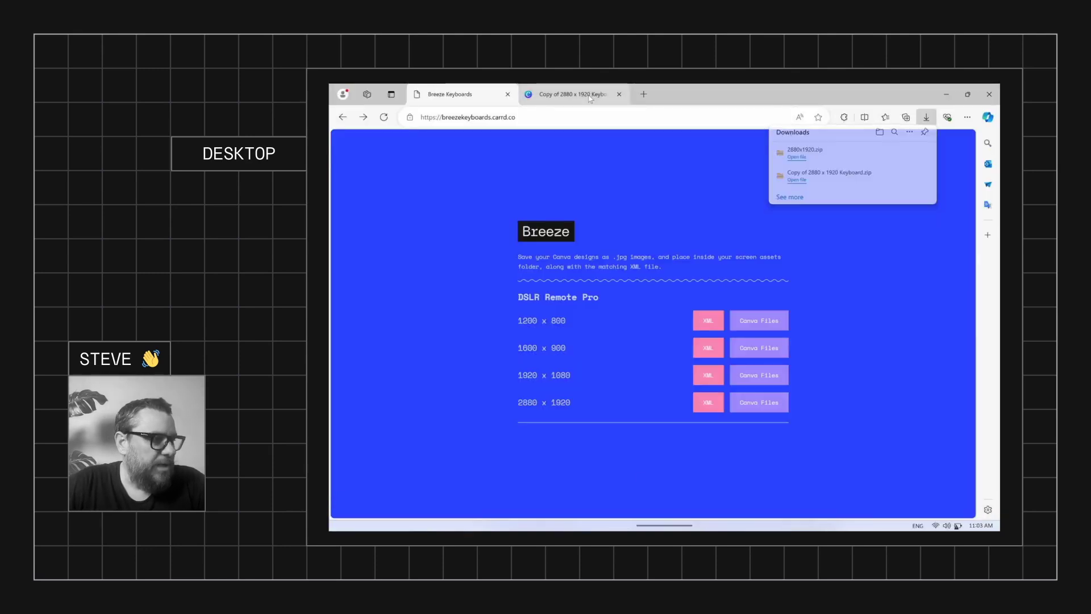
pyautogui.click(589, 96)
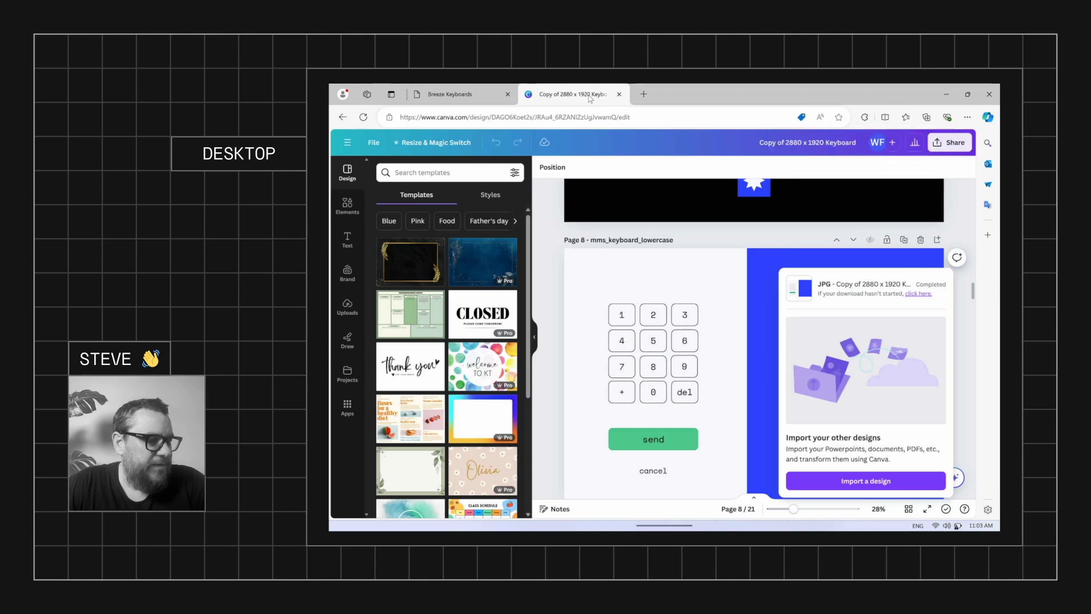
pyautogui.click(554, 279)
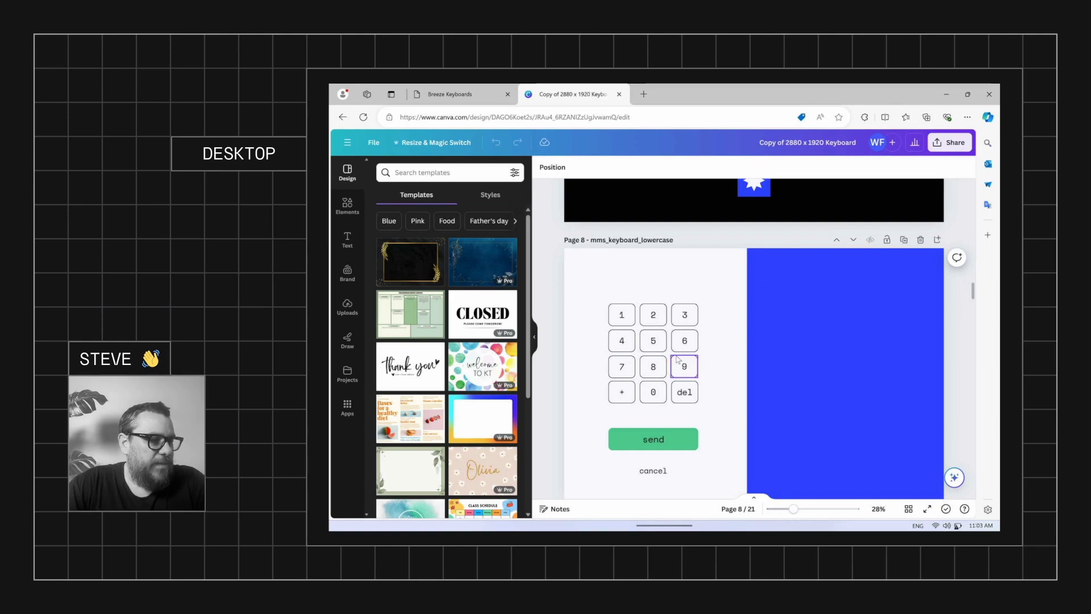
# Change page 8's keypad numbers and SEND and CANCEL labels from Space Mono to Lazydog
pyautogui.scroll(-1, 678, 359)
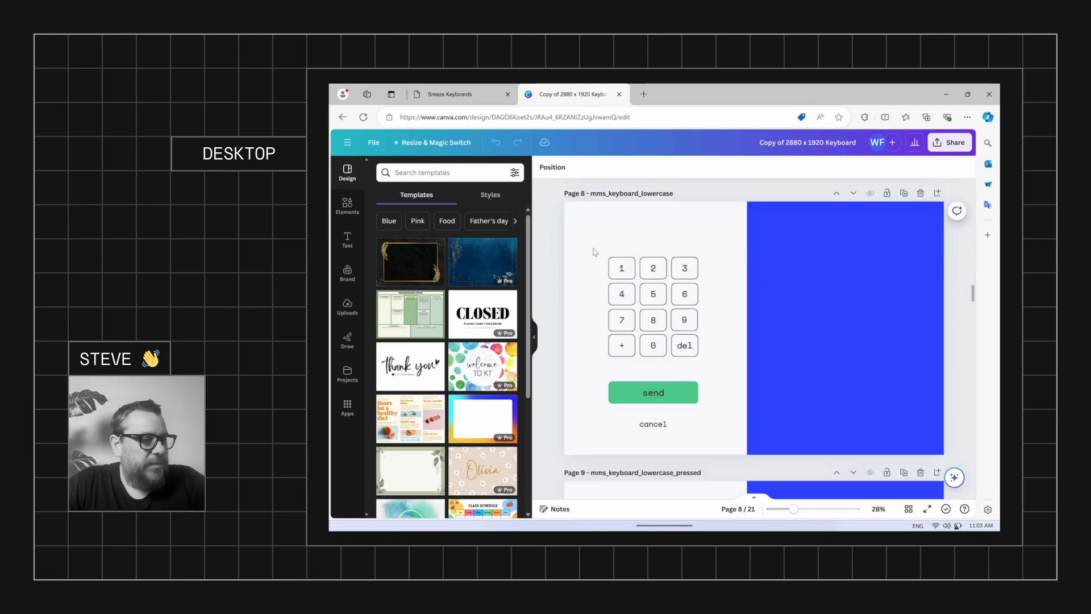
pyautogui.moveTo(593, 248); pyautogui.dragTo(711, 415)
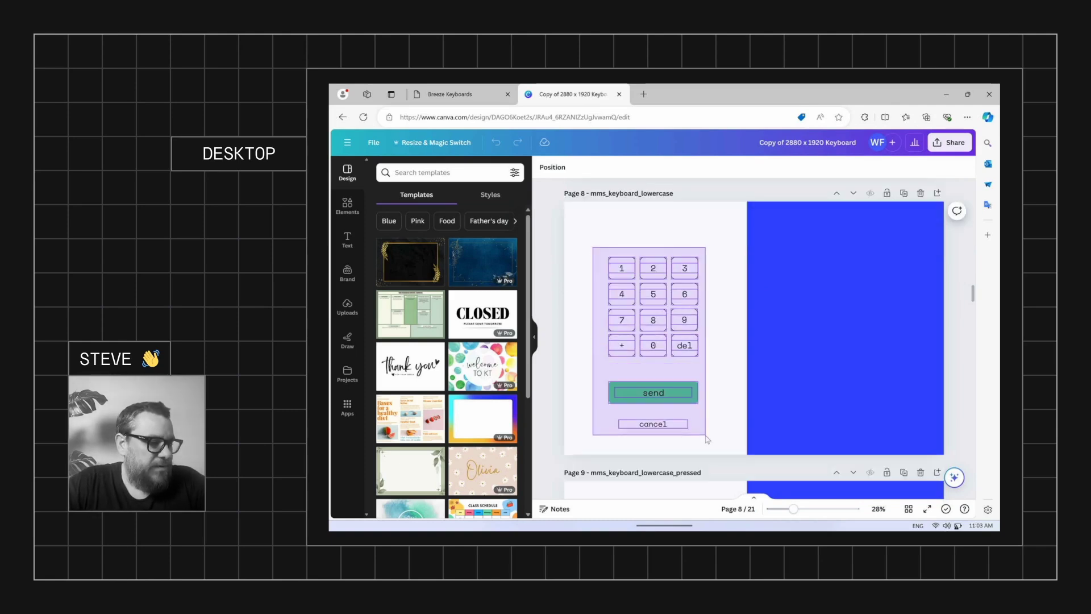
pyautogui.moveTo(707, 439); pyautogui.dragTo(708, 440)
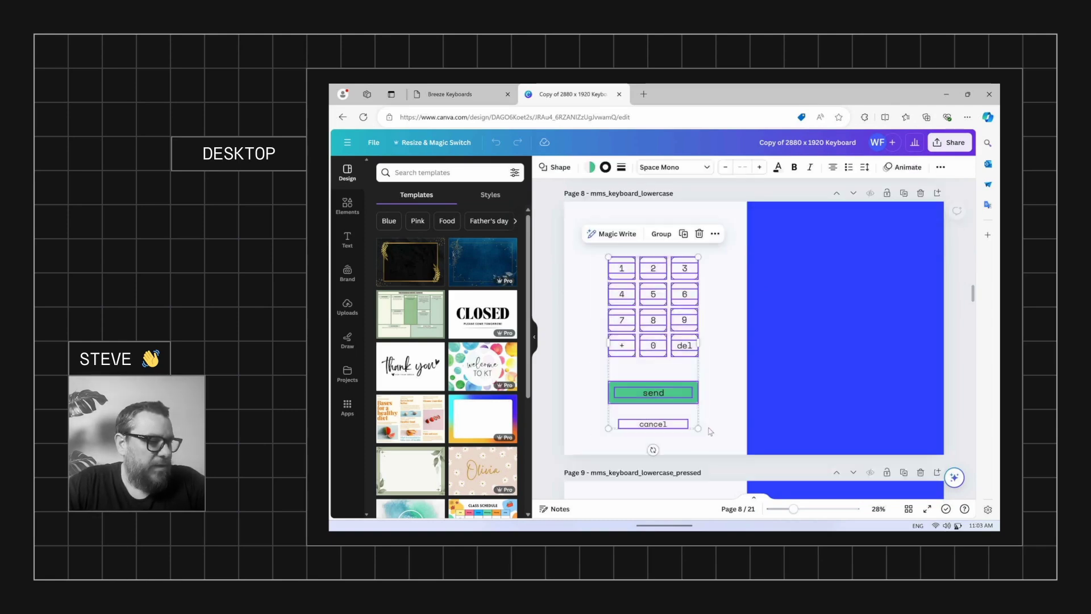
pyautogui.click(707, 168)
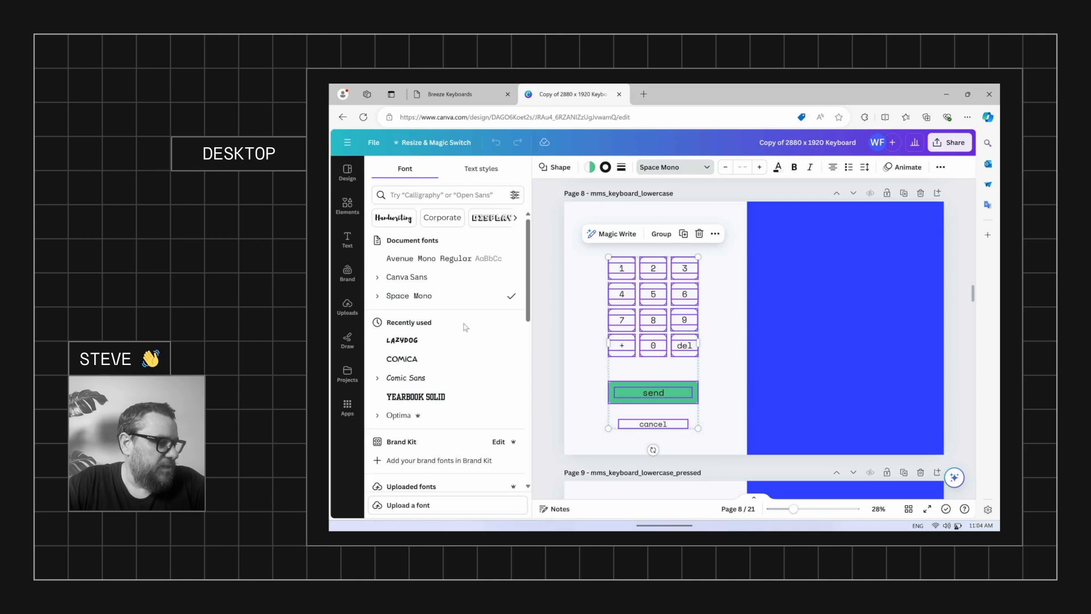
pyautogui.click(455, 339)
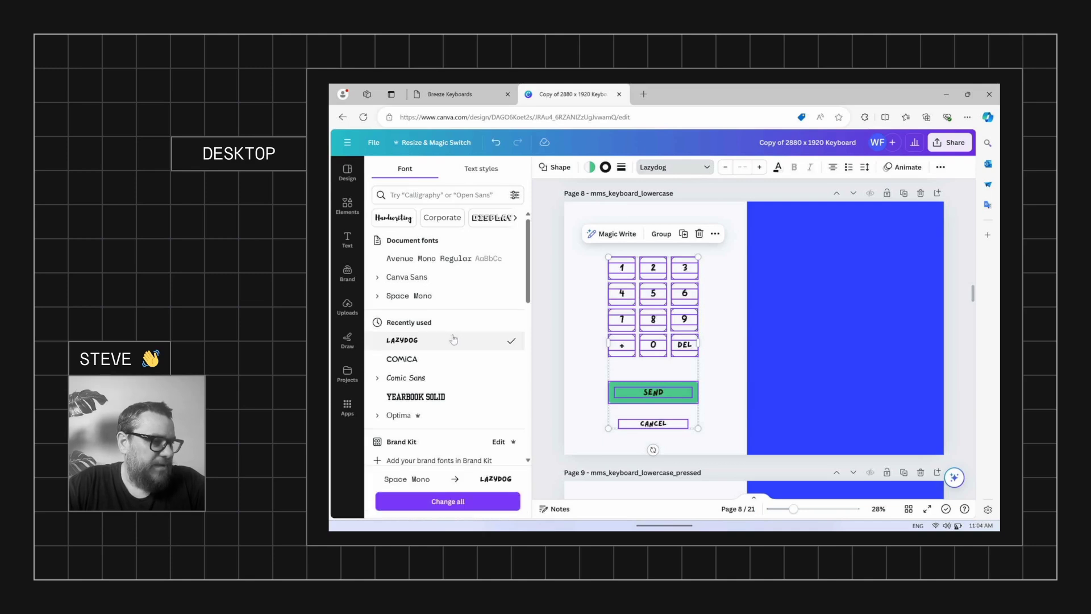
pyautogui.click(732, 301)
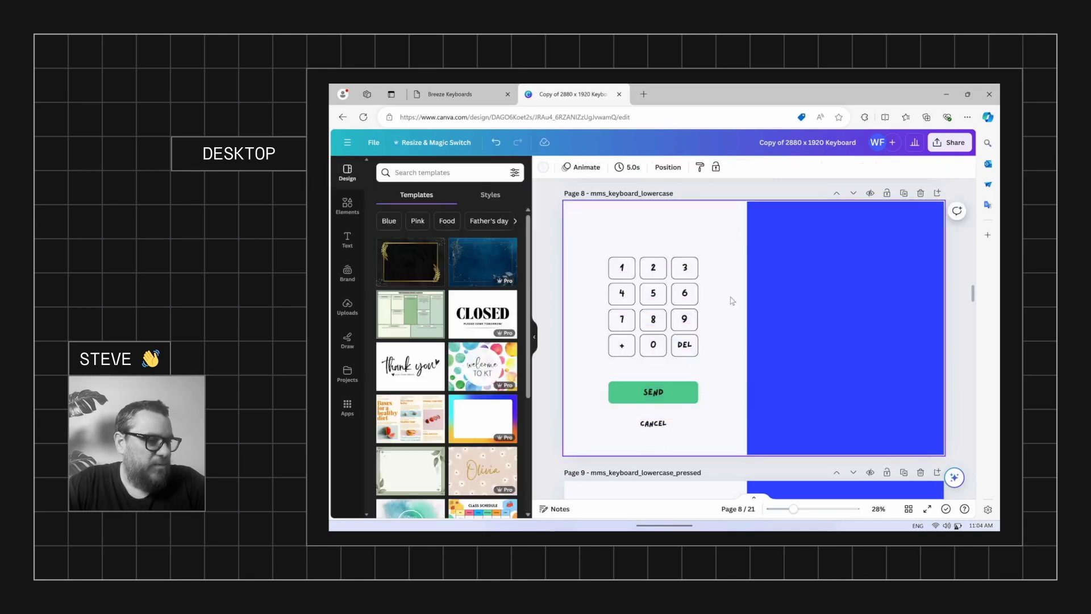
# Colour page 8's keypad buttons and SEND pink
pyautogui.moveTo(598, 249); pyautogui.dragTo(699, 433)
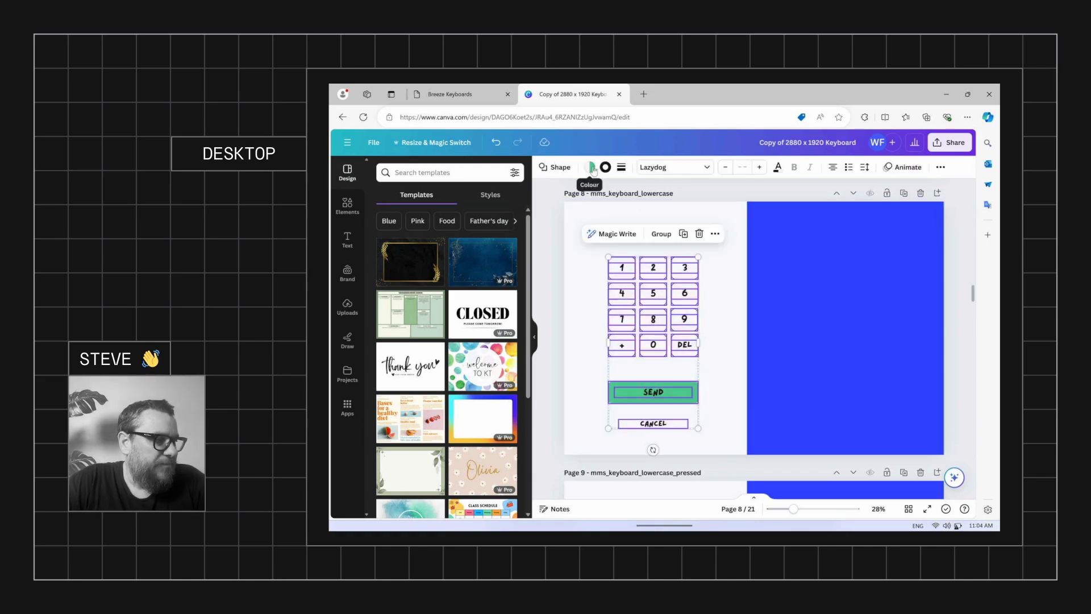
pyautogui.click(592, 167)
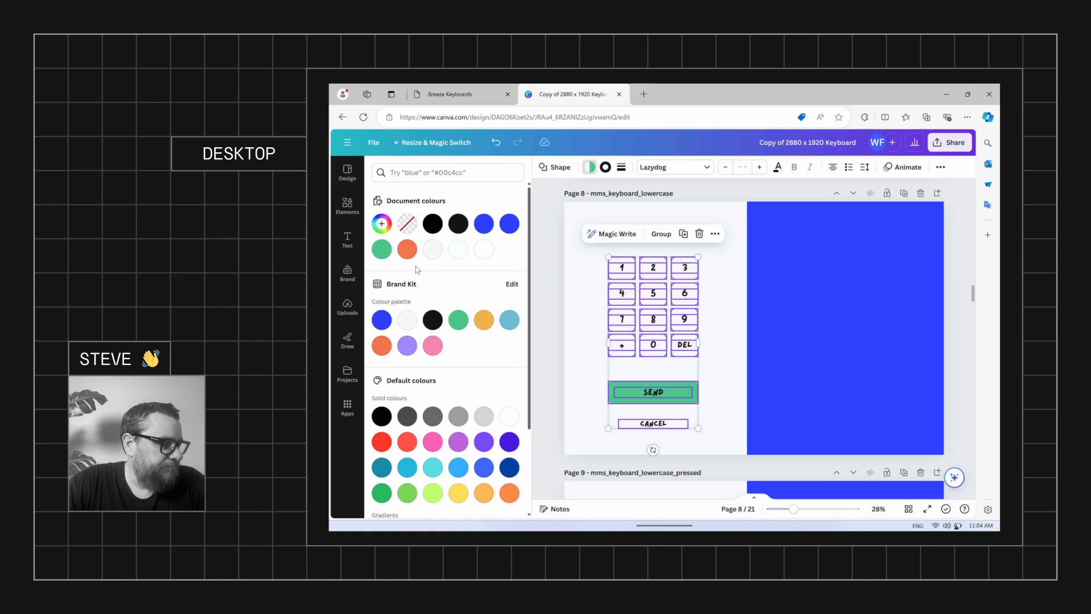
pyautogui.click(433, 347)
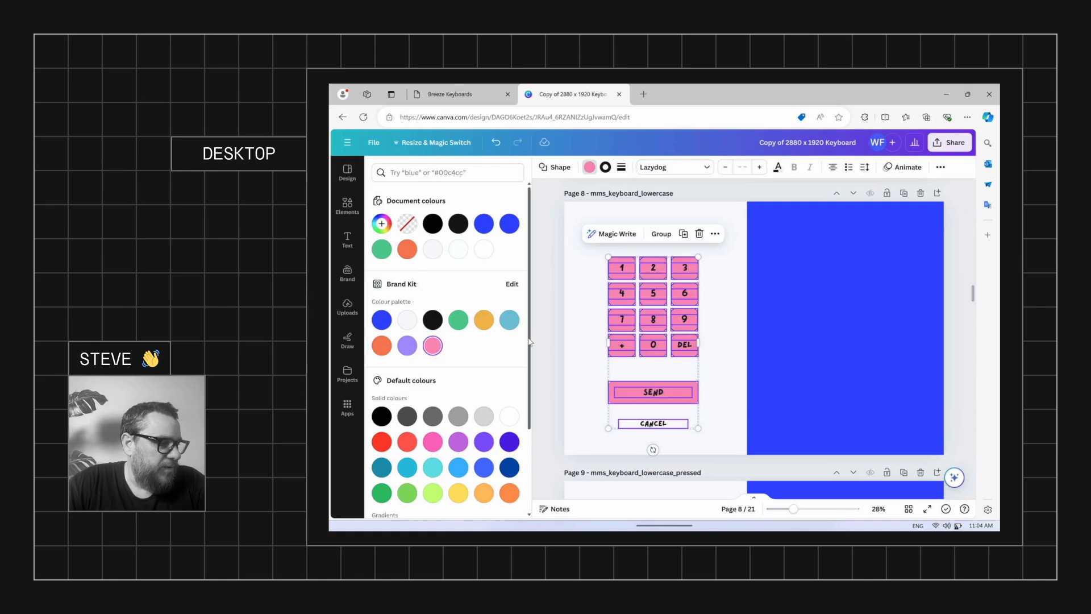
# Turn page 8's blue rectangle black and stretch it across the whole page
pyautogui.click(784, 231)
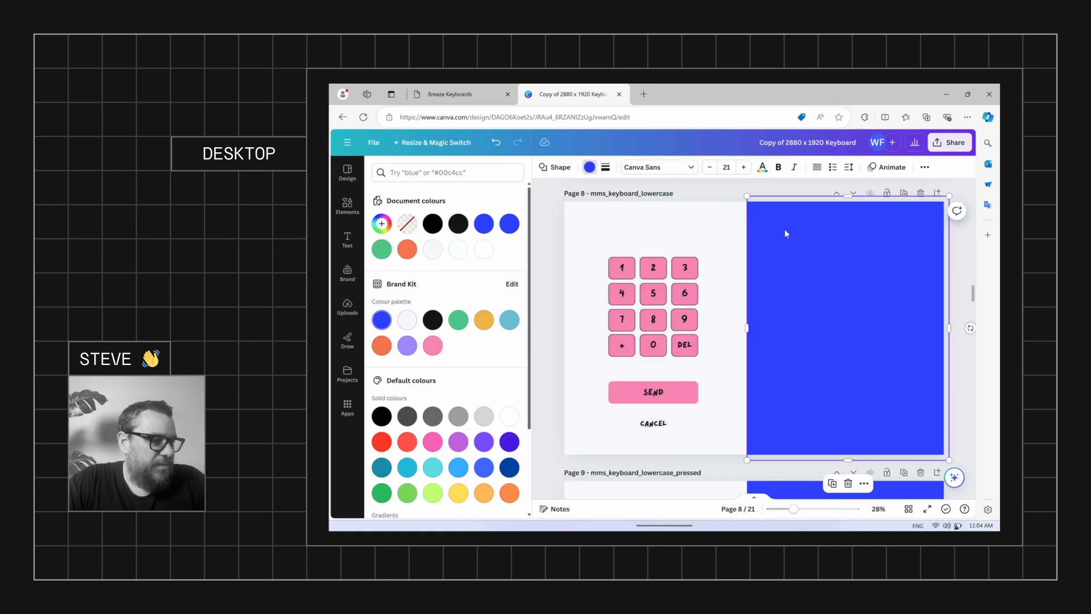
pyautogui.click(591, 168)
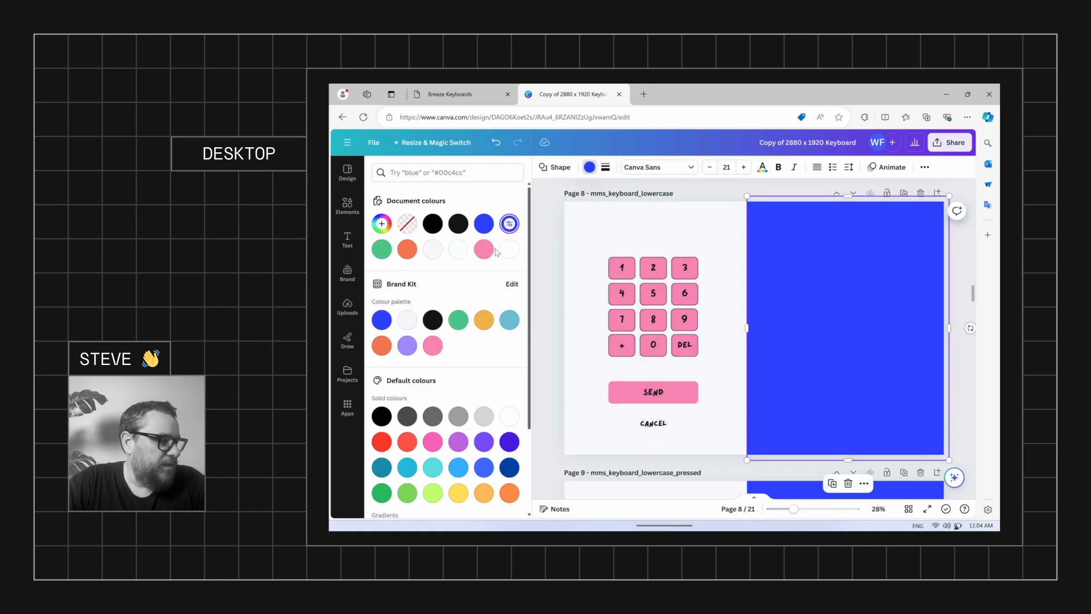
pyautogui.click(430, 322)
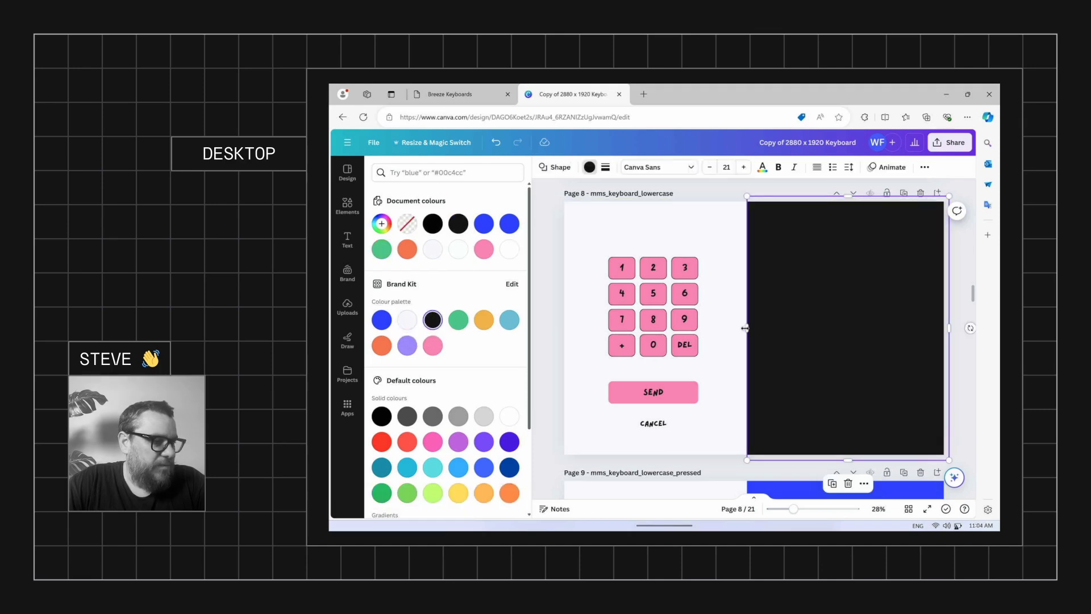
pyautogui.moveTo(745, 328); pyautogui.dragTo(557, 344)
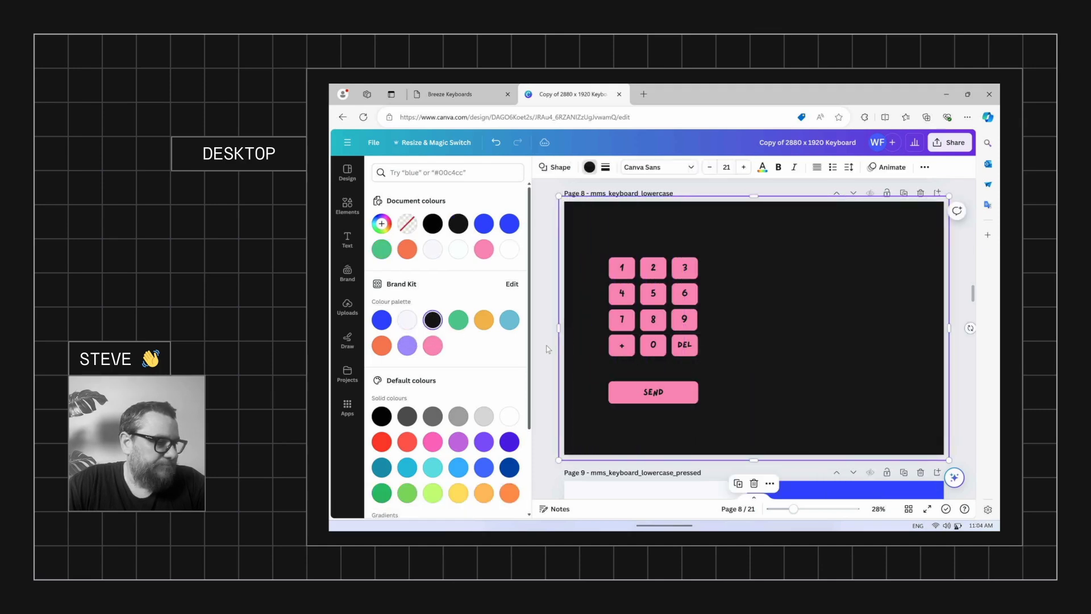
pyautogui.click(650, 413)
# Make page 8's CANCEL text white
pyautogui.click(654, 424)
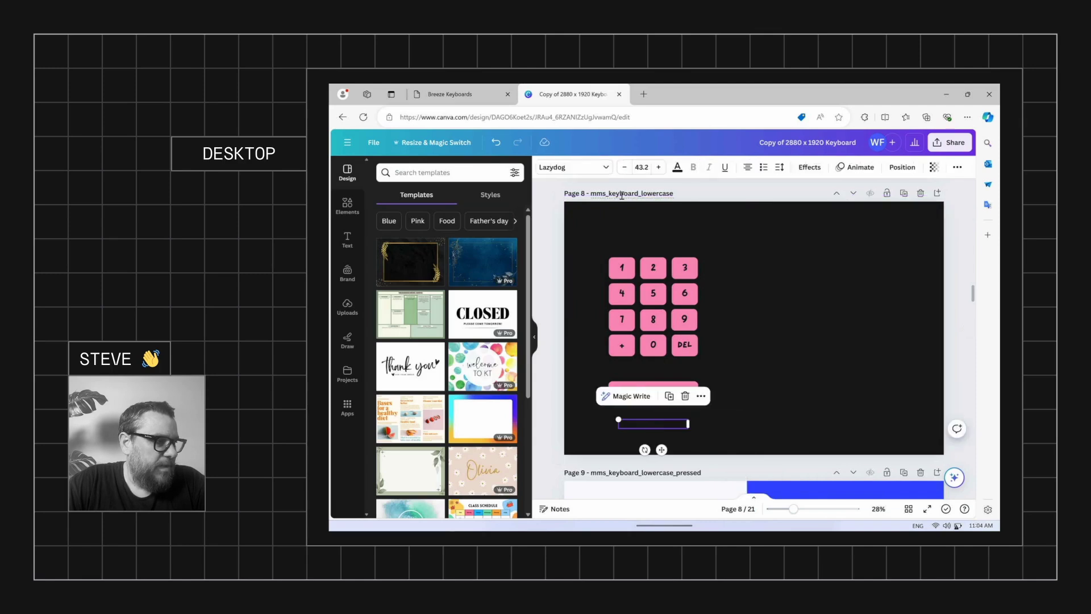
pyautogui.click(678, 167)
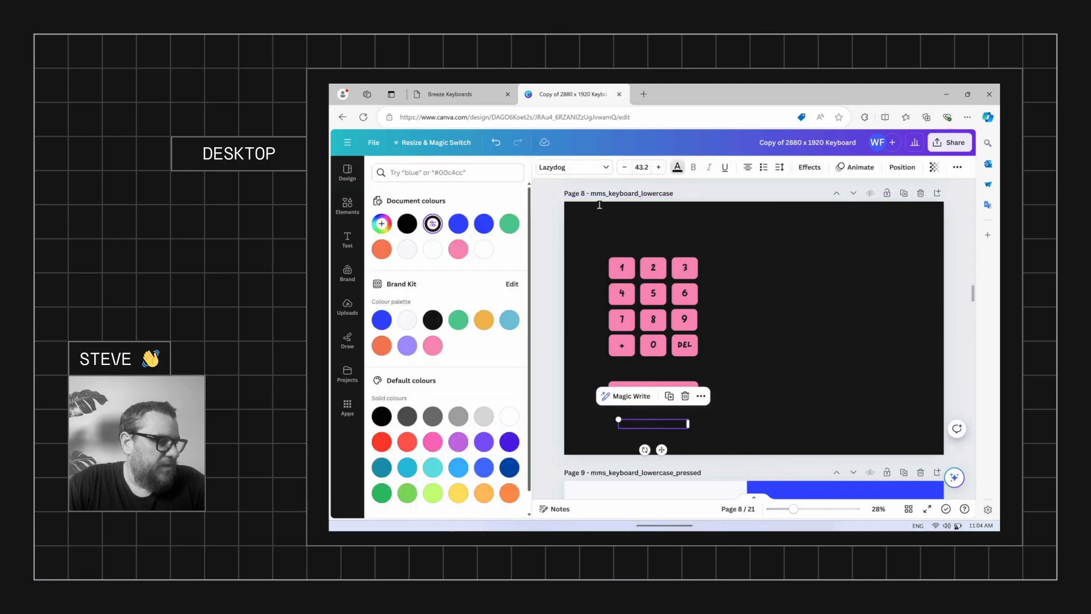
pyautogui.click(406, 254)
pyautogui.click(729, 235)
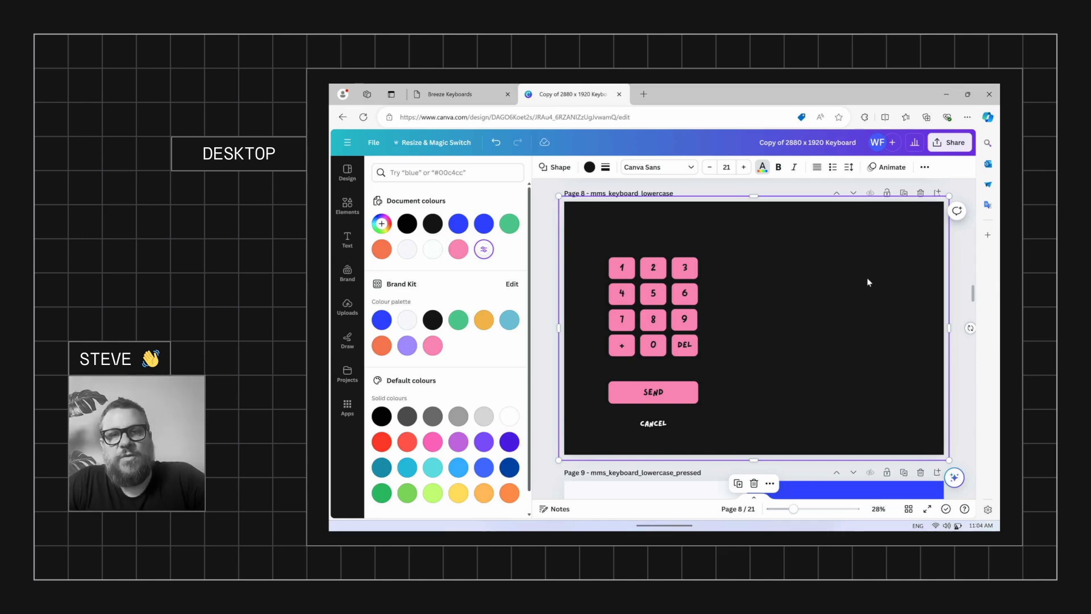
# Apply Lazydog to page 9's keypad, SEND and CANCEL text
pyautogui.scroll(-5, 804, 291)
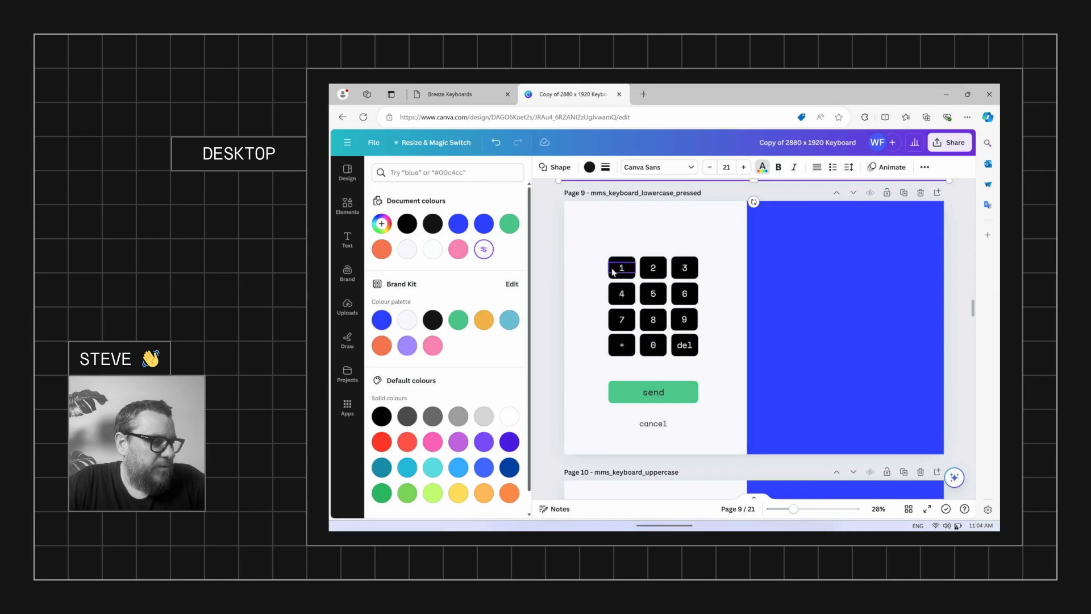
pyautogui.moveTo(661, 413); pyautogui.dragTo(708, 445)
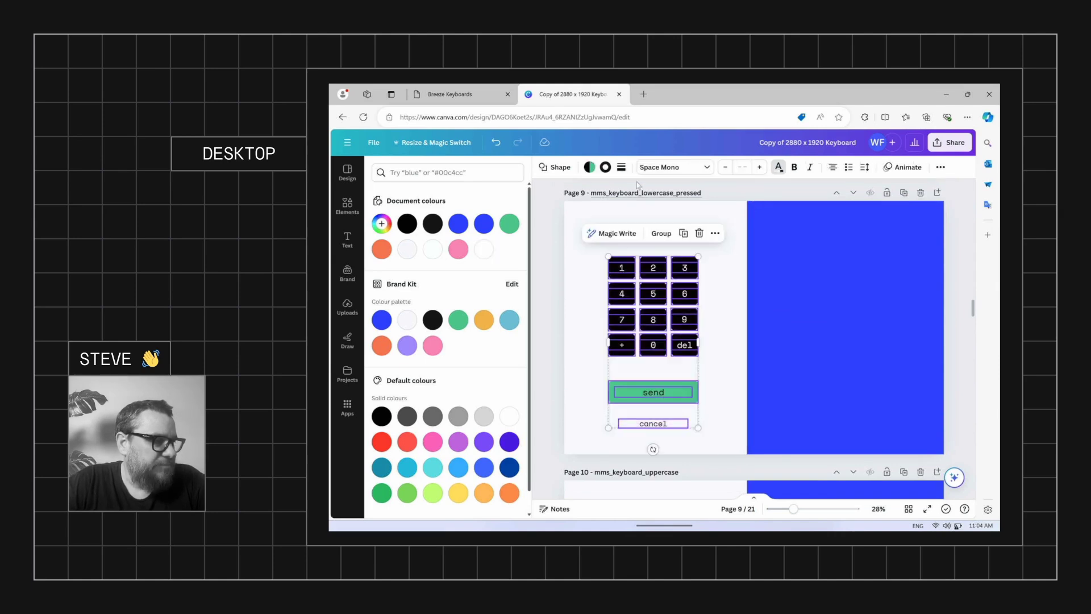
pyautogui.click(670, 167)
pyautogui.click(402, 340)
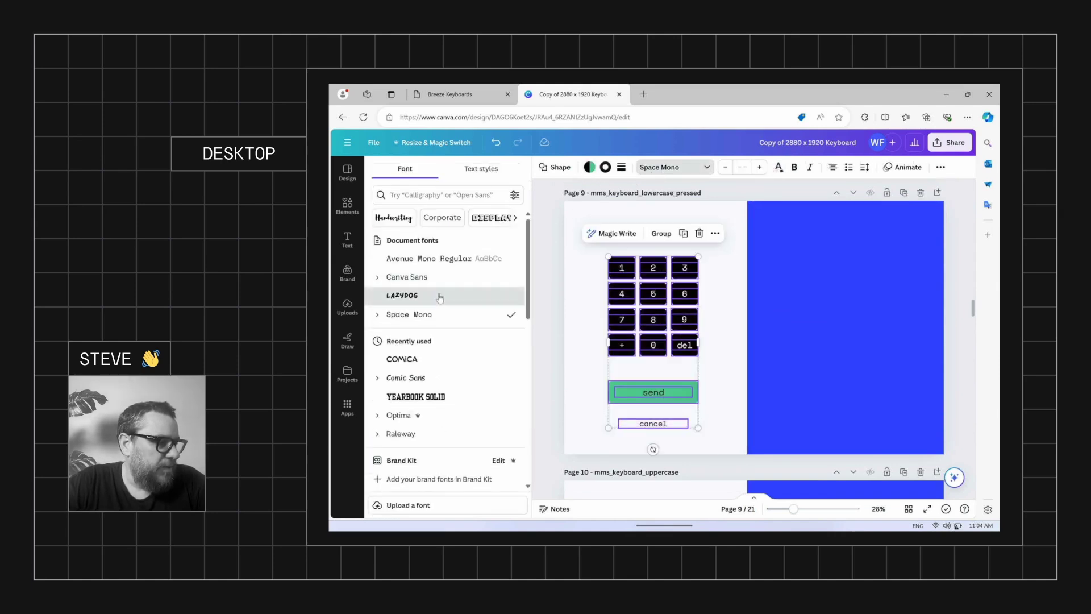
# Apply Lazydog to page 10's keypad text
pyautogui.scroll(-3, 564, 297)
pyautogui.scroll(-2, 562, 293)
pyautogui.moveTo(582, 240); pyautogui.dragTo(742, 441)
pyautogui.click(672, 168)
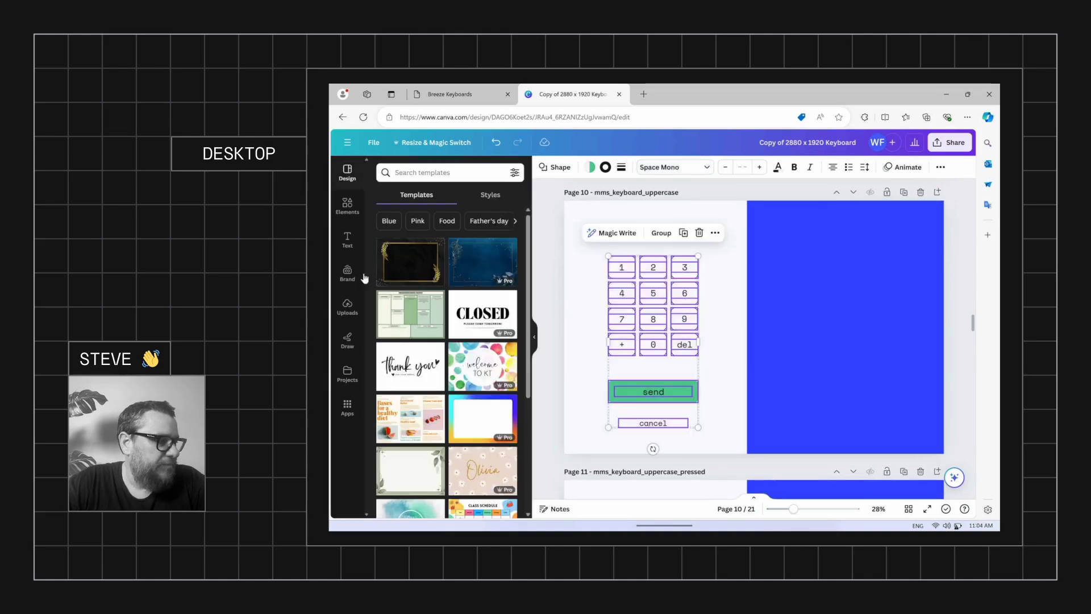
pyautogui.click(685, 170)
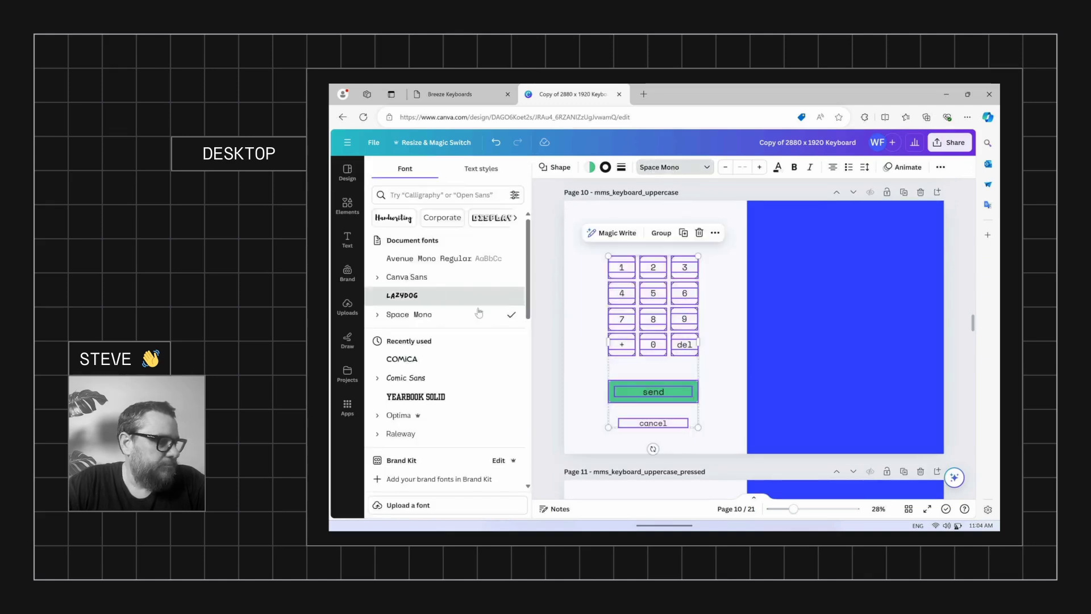
pyautogui.click(402, 295)
# Apply Lazydog to page 11's keypad text
pyautogui.scroll(-2, 590, 347)
pyautogui.scroll(-3, 590, 348)
pyautogui.moveTo(592, 275); pyautogui.dragTo(710, 484)
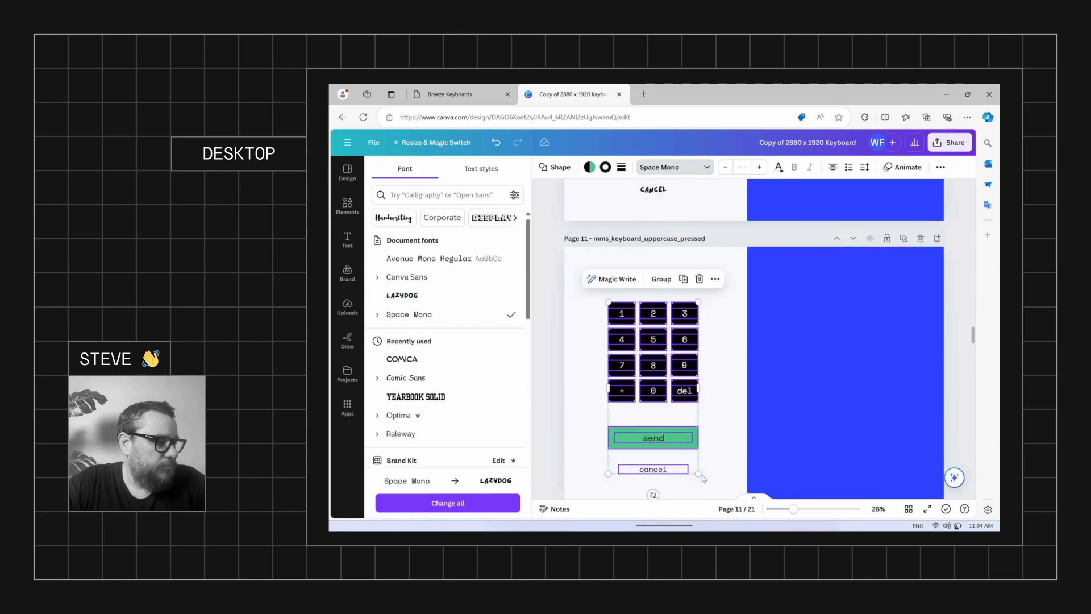
pyautogui.click(671, 169)
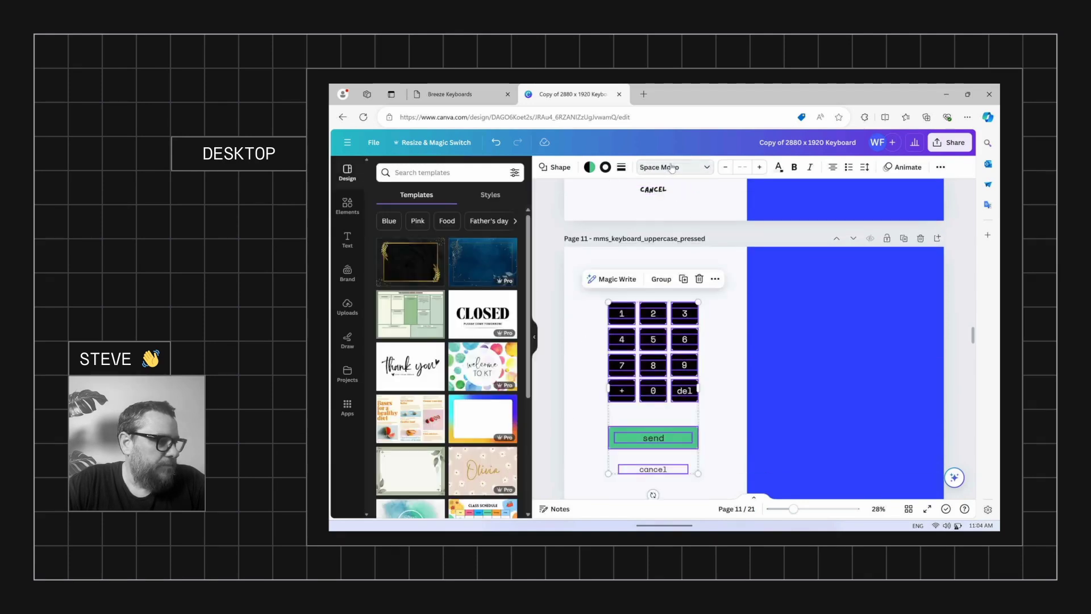
pyautogui.doubleClick(677, 170)
pyautogui.click(682, 170)
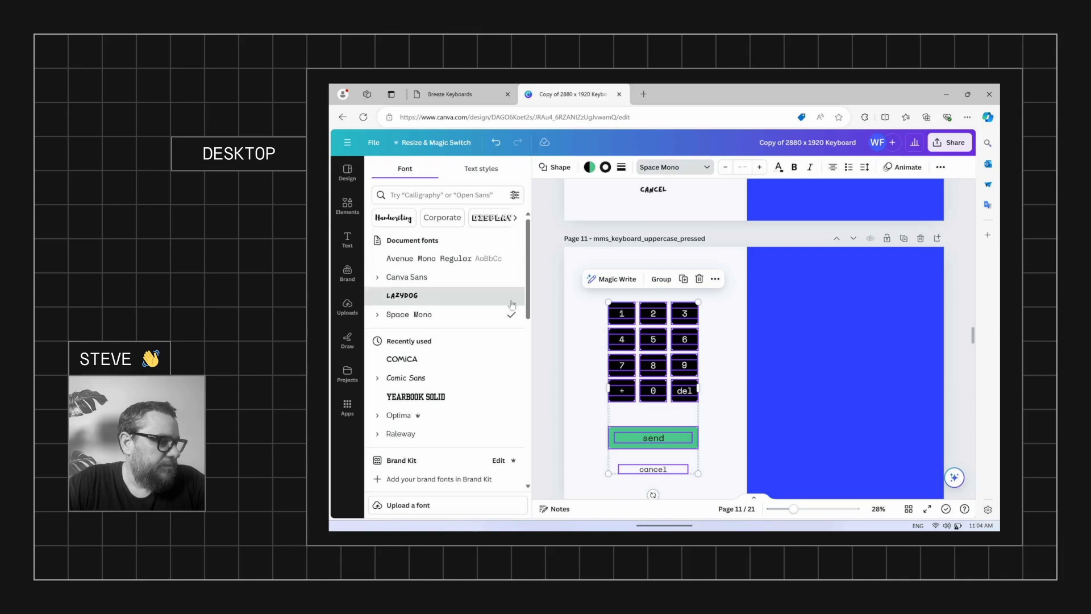
pyautogui.click(432, 296)
pyautogui.scroll(1, 598, 332)
pyautogui.scroll(15, 598, 332)
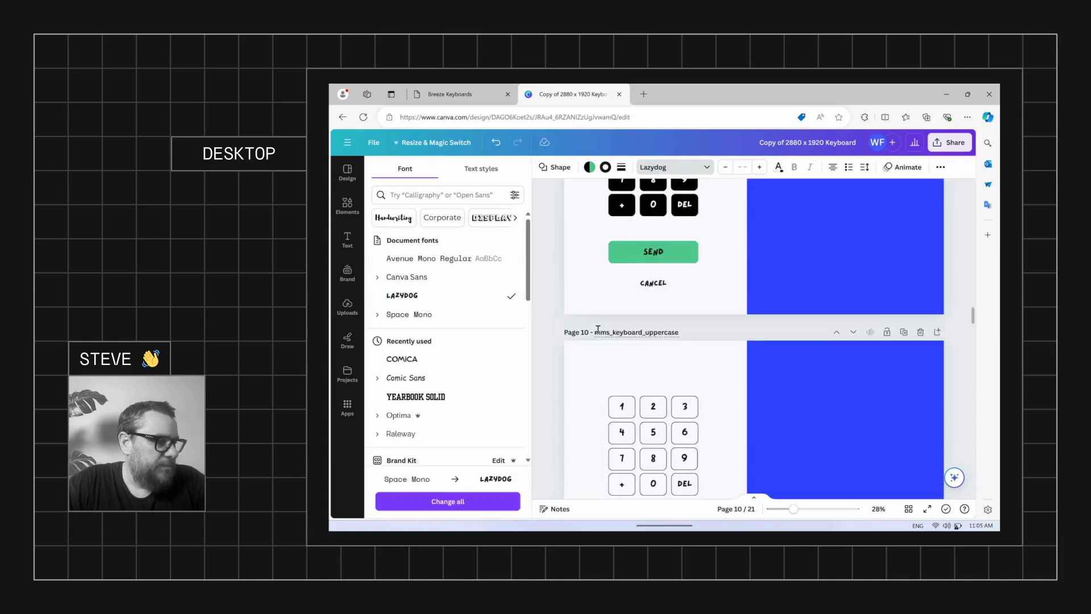
# Recolour page 9's keypad keys light with dark numbers
pyautogui.click(592, 270)
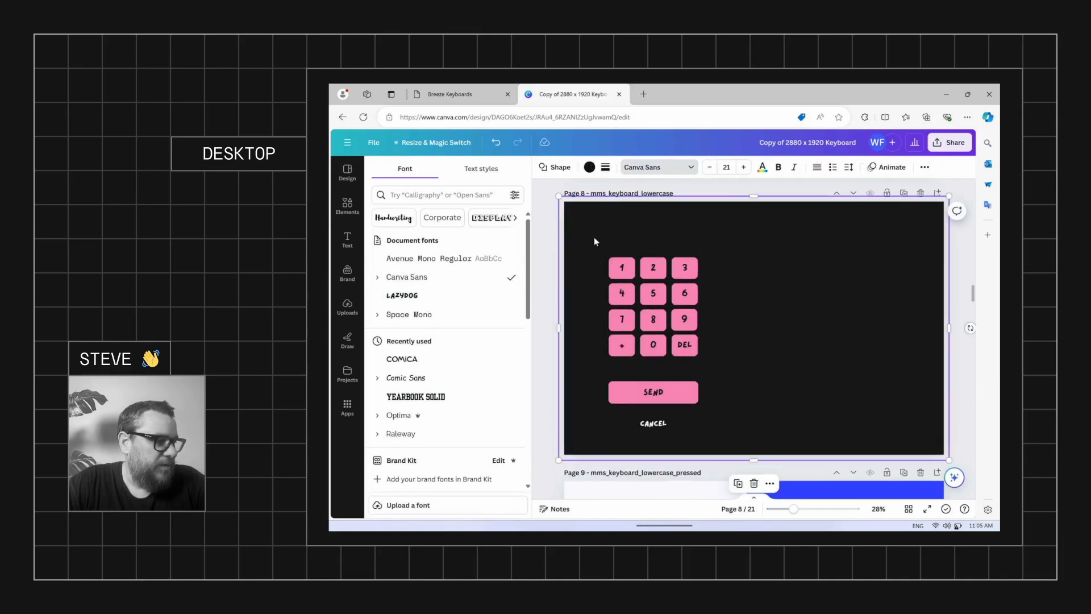
pyautogui.scroll(-3, 592, 259)
pyautogui.scroll(-2, 592, 262)
pyautogui.moveTo(601, 191); pyautogui.dragTo(706, 322)
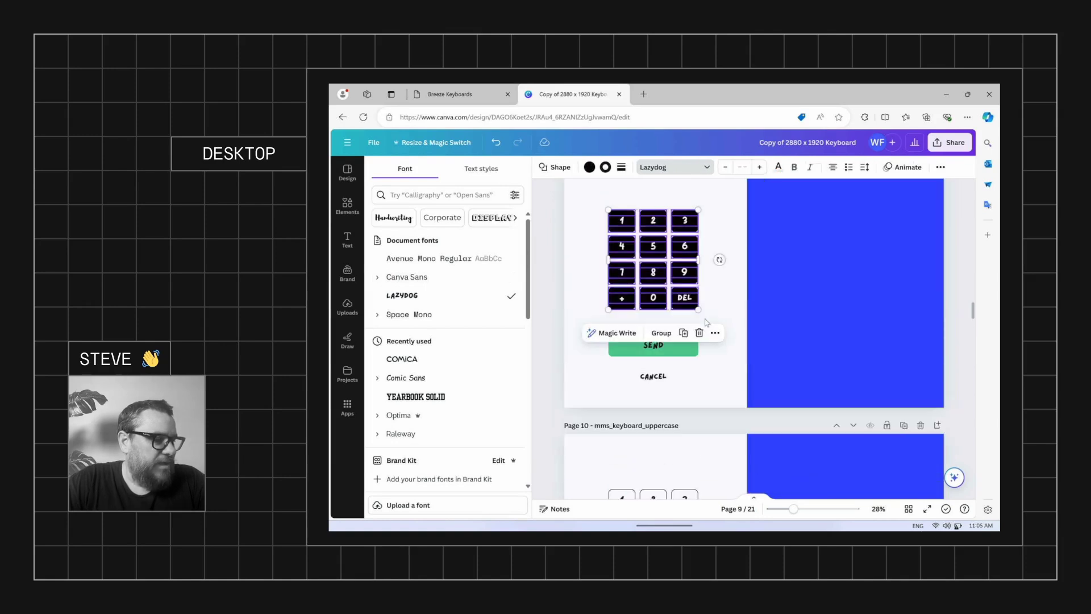
pyautogui.click(590, 168)
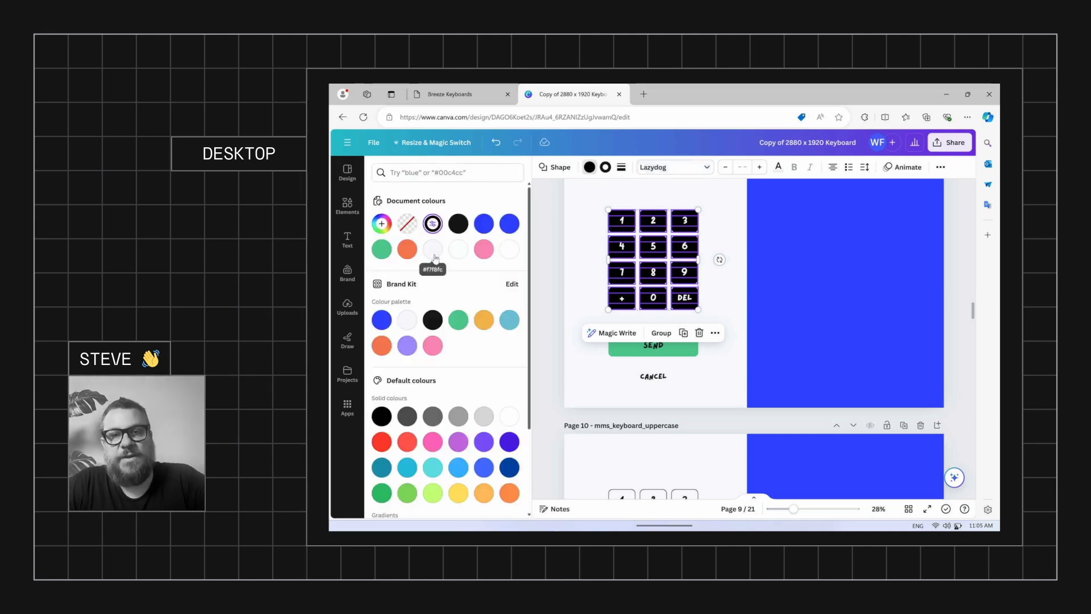
pyautogui.click(433, 250)
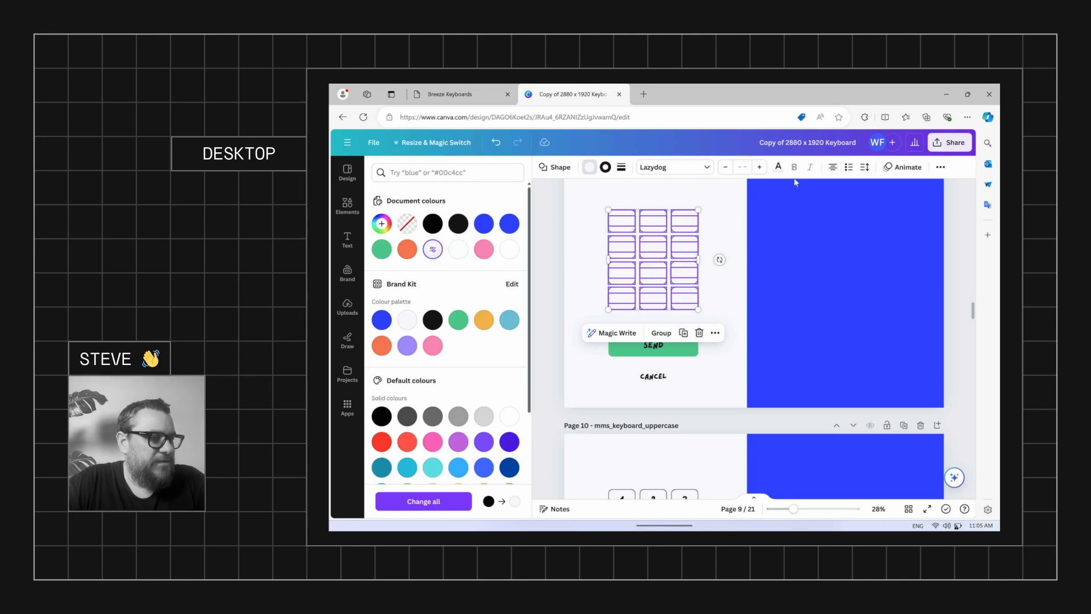
pyautogui.click(779, 167)
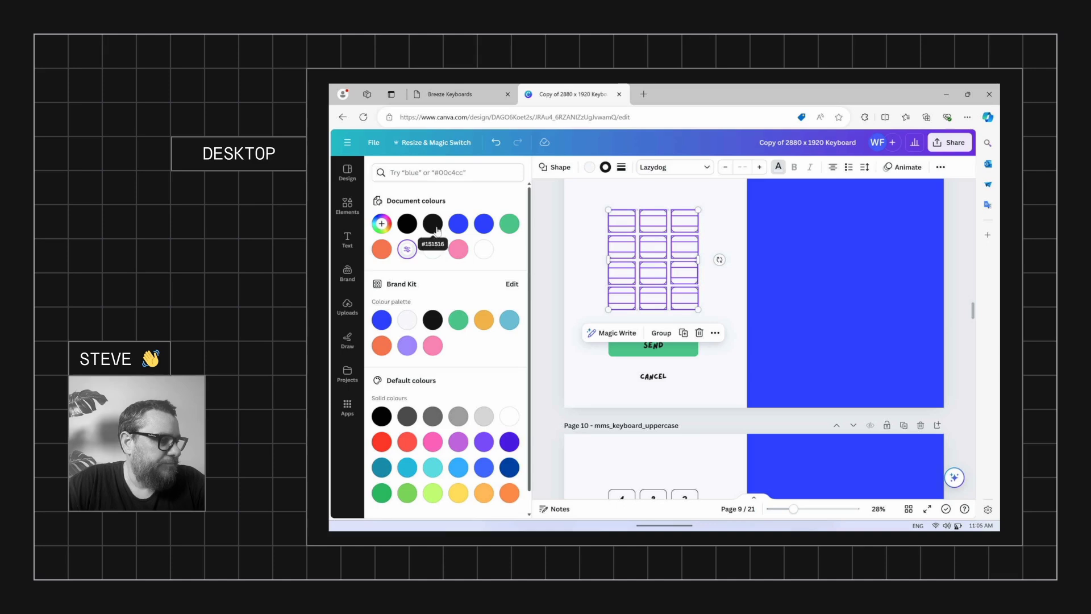
pyautogui.click(435, 228)
pyautogui.click(589, 243)
# Make the keypad keys on the mms_keyboard_uppercase page pink
pyautogui.scroll(-5, 590, 245)
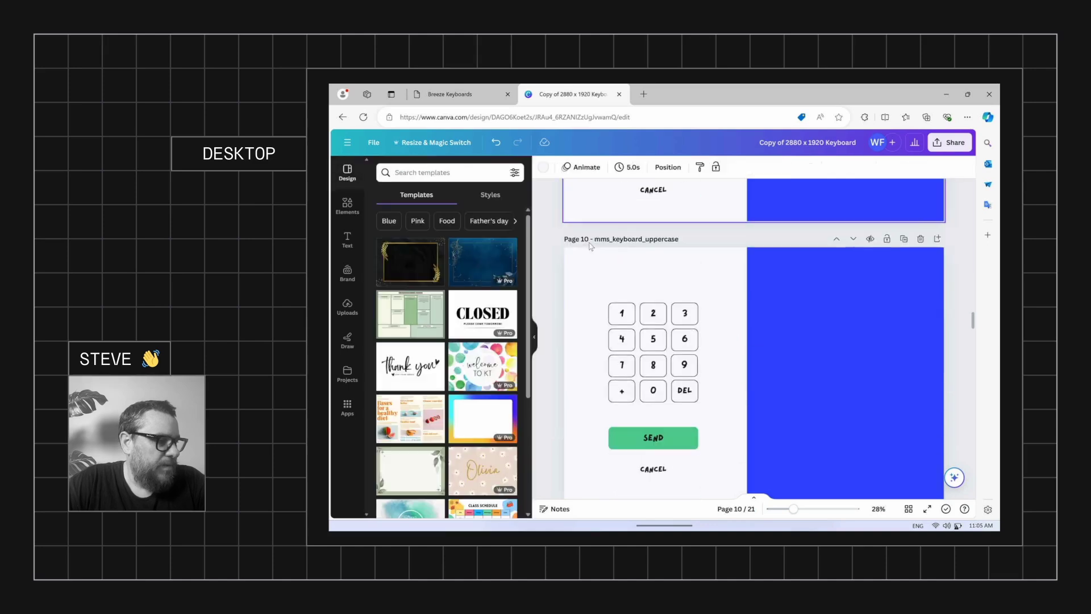
pyautogui.scroll(2, 591, 246)
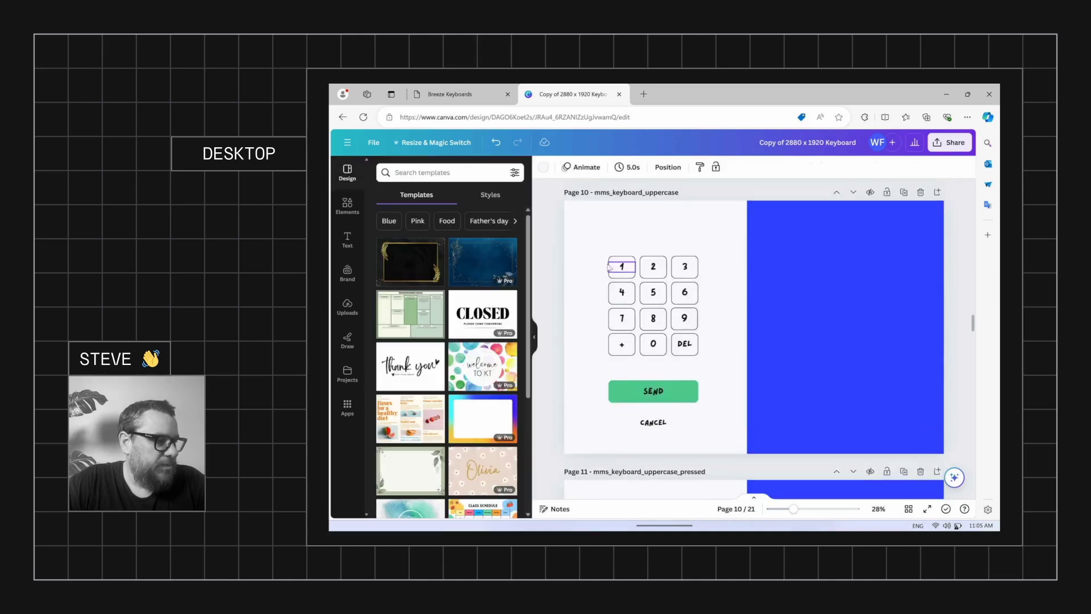
pyautogui.moveTo(595, 251); pyautogui.dragTo(710, 366)
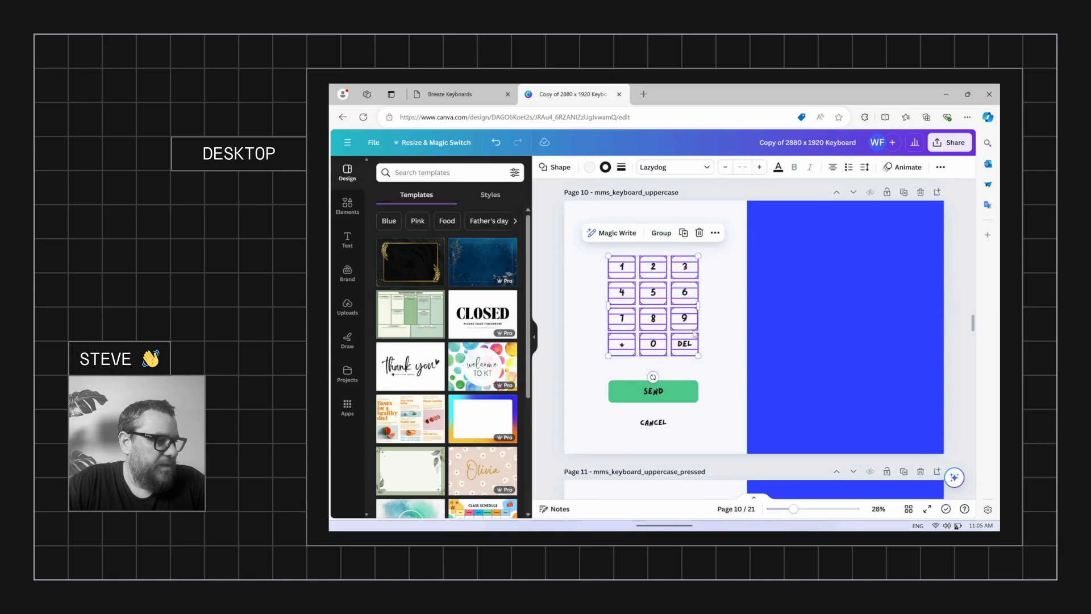
pyautogui.click(589, 169)
pyautogui.click(483, 249)
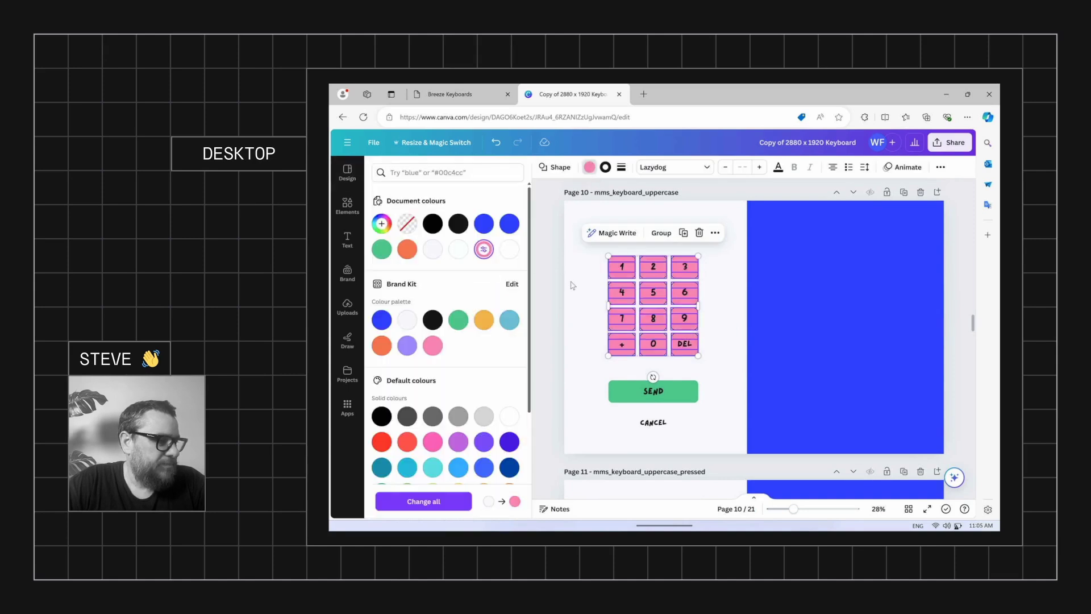
pyautogui.click(581, 284)
# Change page 10's green SEND button to pink
pyautogui.scroll(-5, 581, 285)
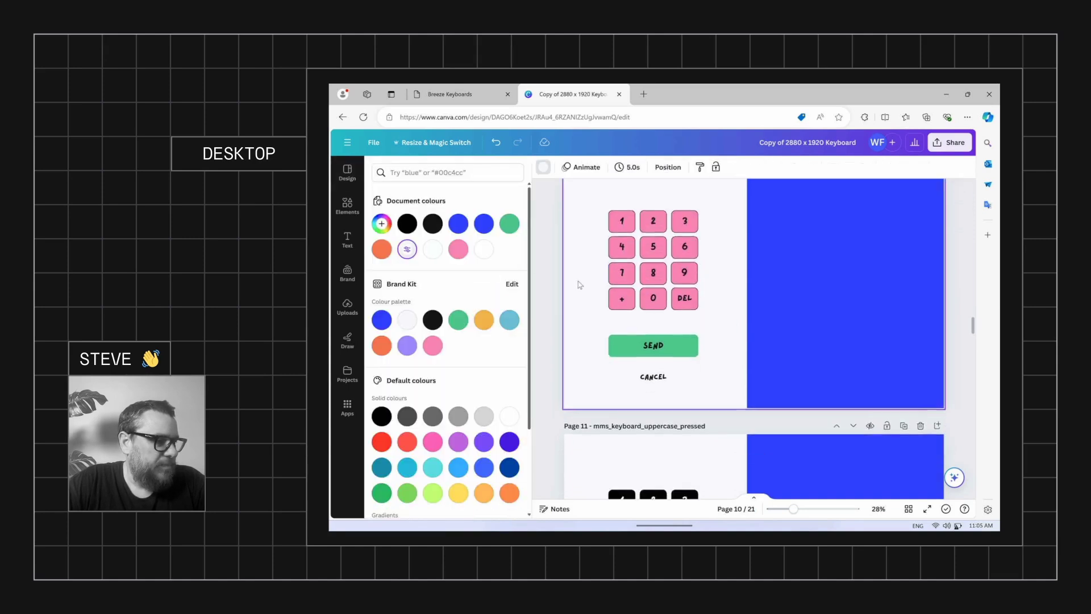
pyautogui.scroll(7, 580, 285)
pyautogui.scroll(-2, 585, 252)
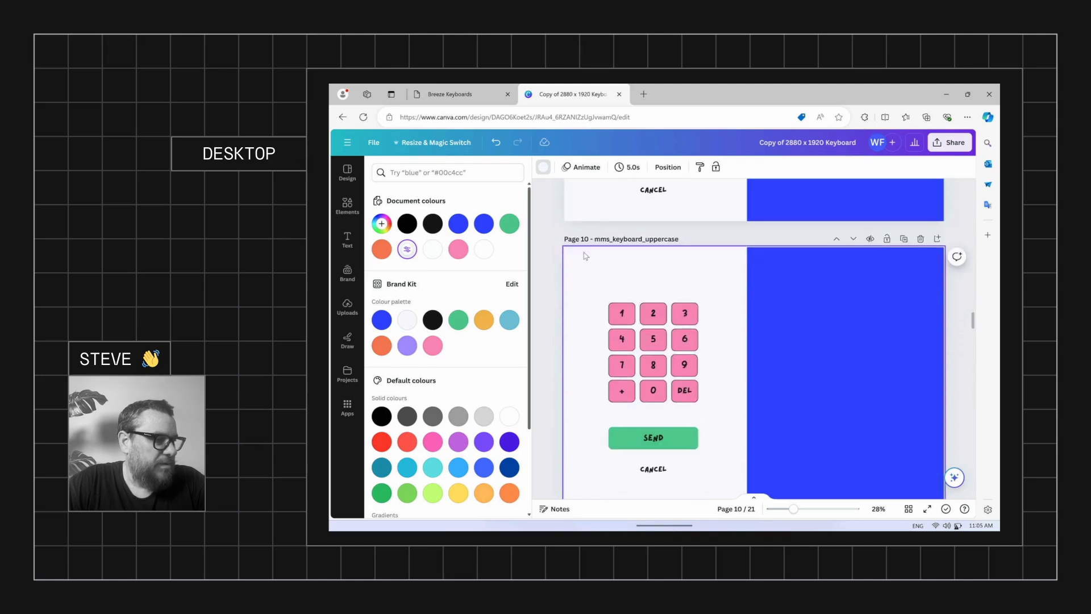
pyautogui.scroll(3, 585, 253)
pyautogui.scroll(-4, 592, 312)
pyautogui.click(619, 391)
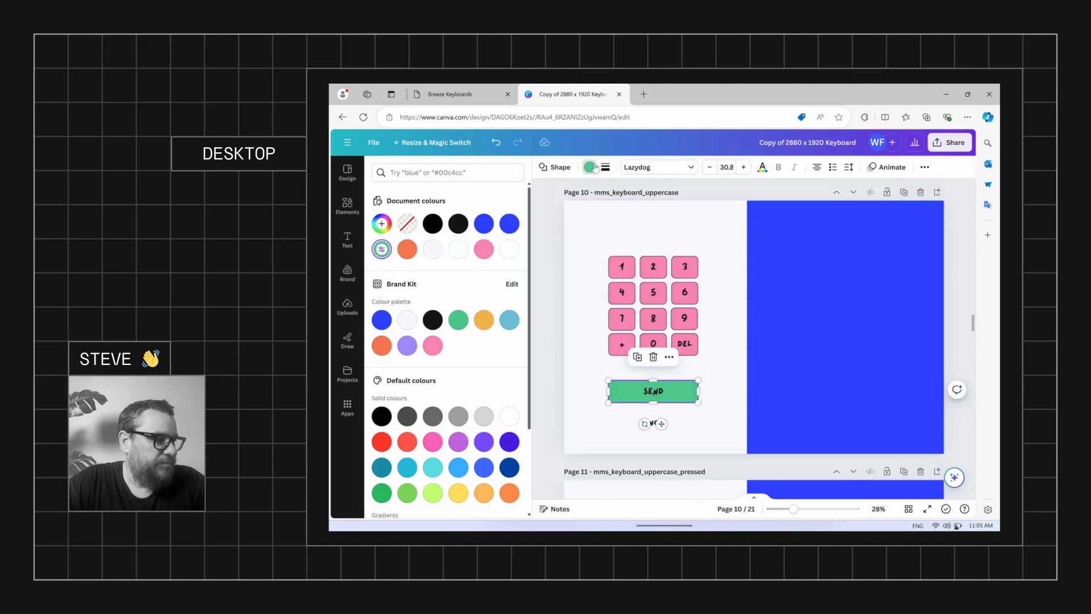
pyautogui.click(594, 168)
pyautogui.click(591, 168)
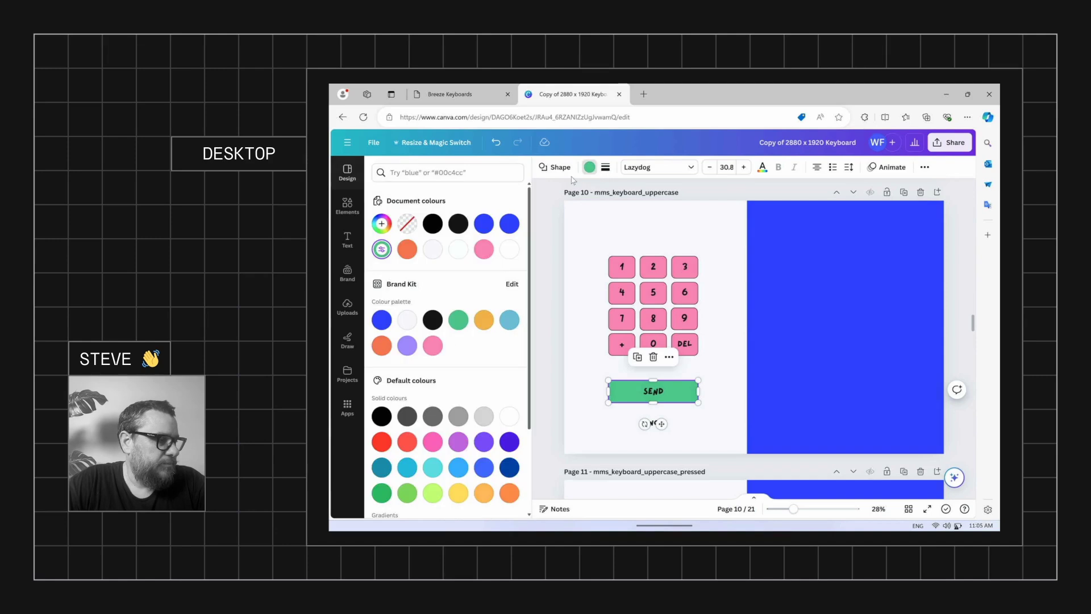
pyautogui.click(483, 249)
pyautogui.click(596, 255)
# Change page 9's green SEND button to the same pink
pyautogui.scroll(4, 596, 256)
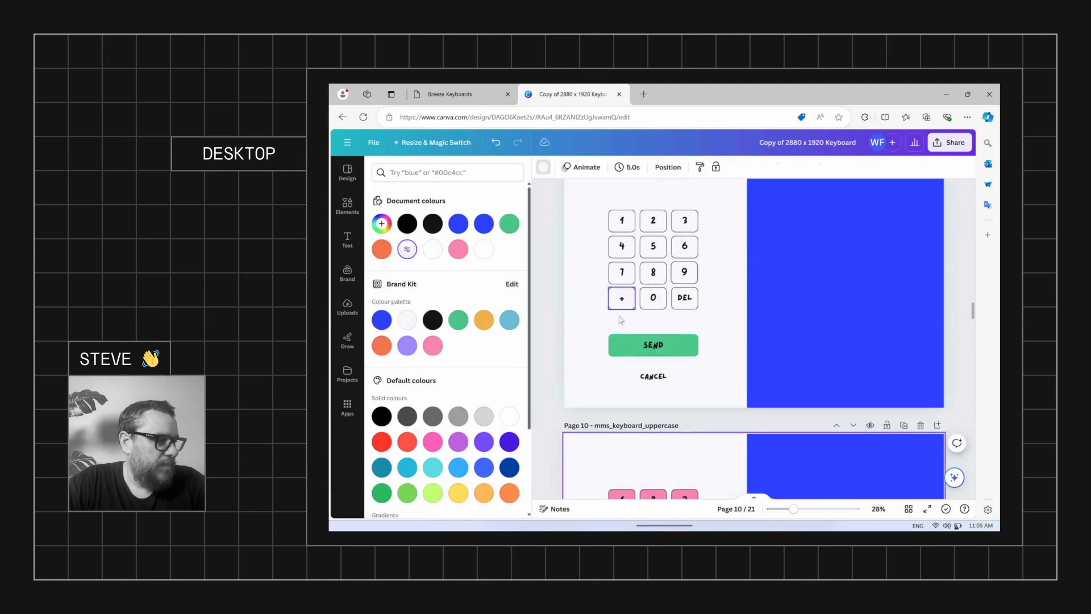
pyautogui.click(615, 348)
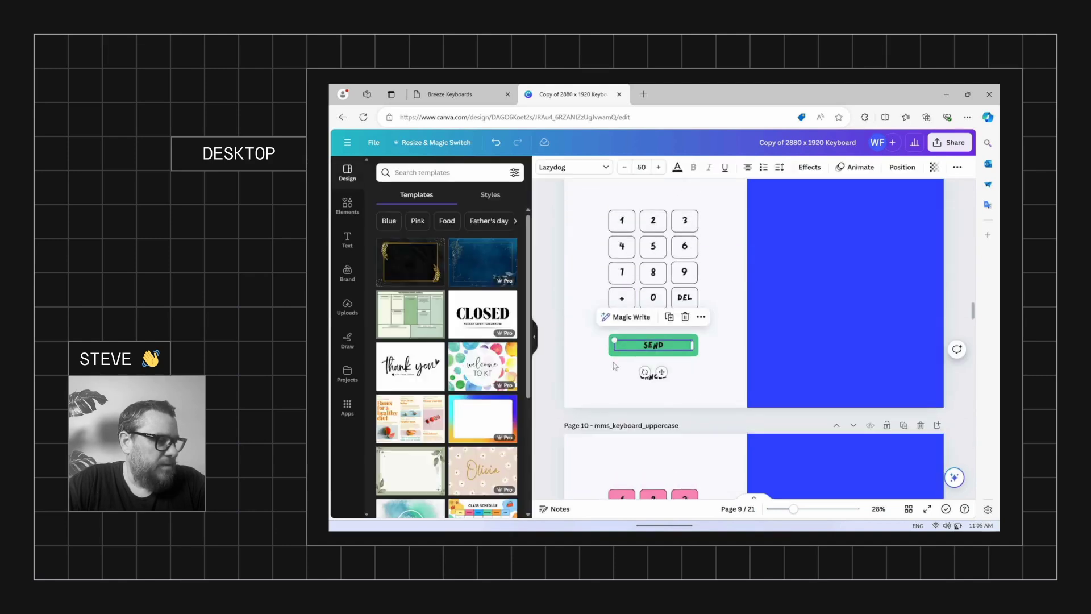
pyautogui.click(613, 353)
pyautogui.click(588, 169)
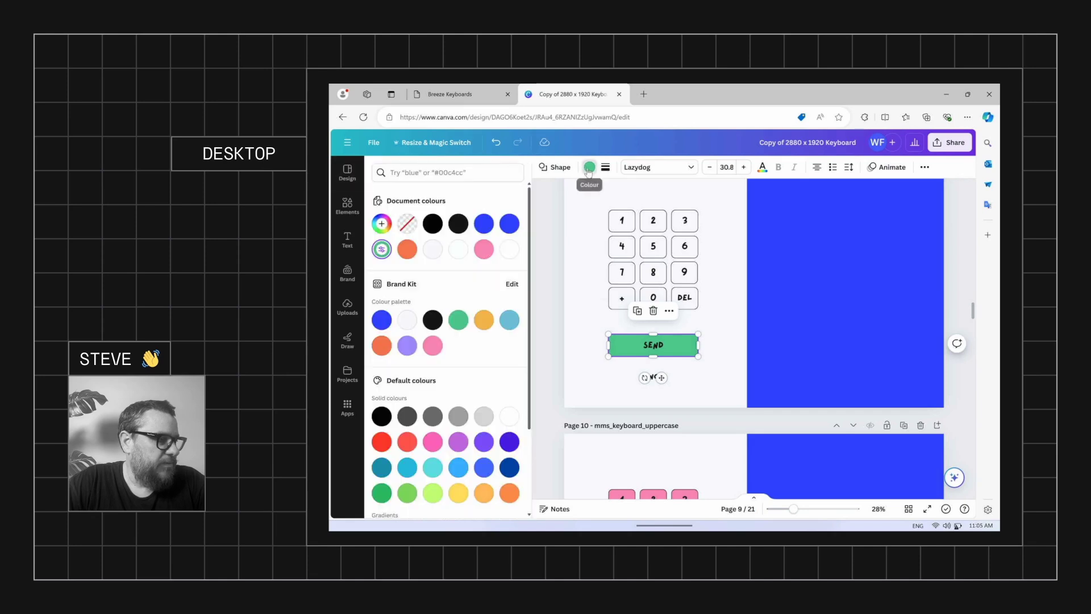
pyautogui.click(484, 248)
pyautogui.click(590, 317)
pyautogui.scroll(-8, 594, 320)
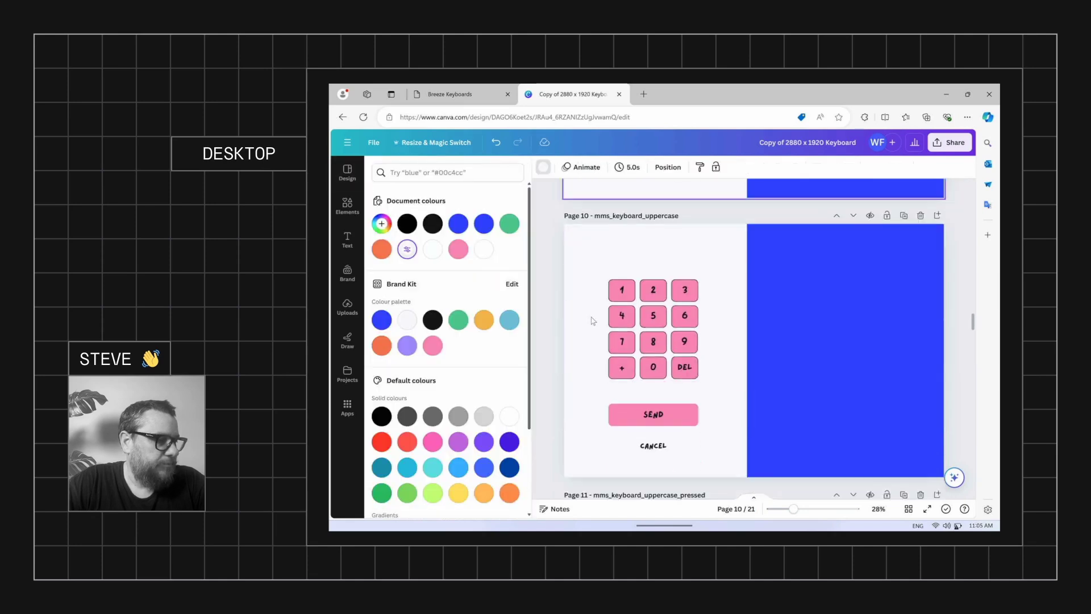
# Fill page 11's keypad keys white with black numbers
pyautogui.moveTo(596, 301); pyautogui.dragTo(713, 449)
pyautogui.click(589, 171)
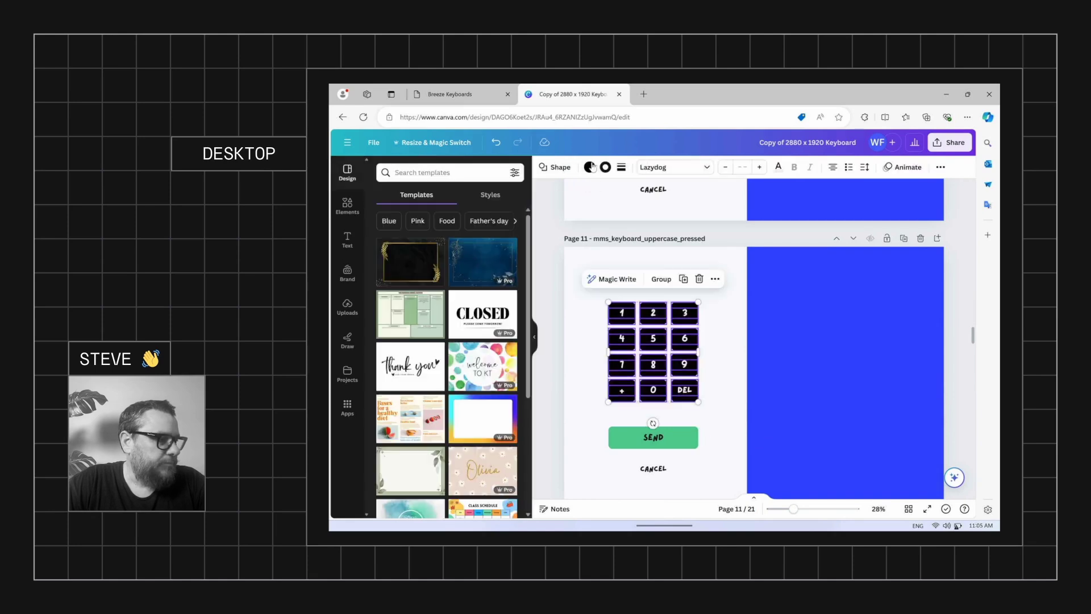
pyautogui.click(590, 168)
pyautogui.click(440, 250)
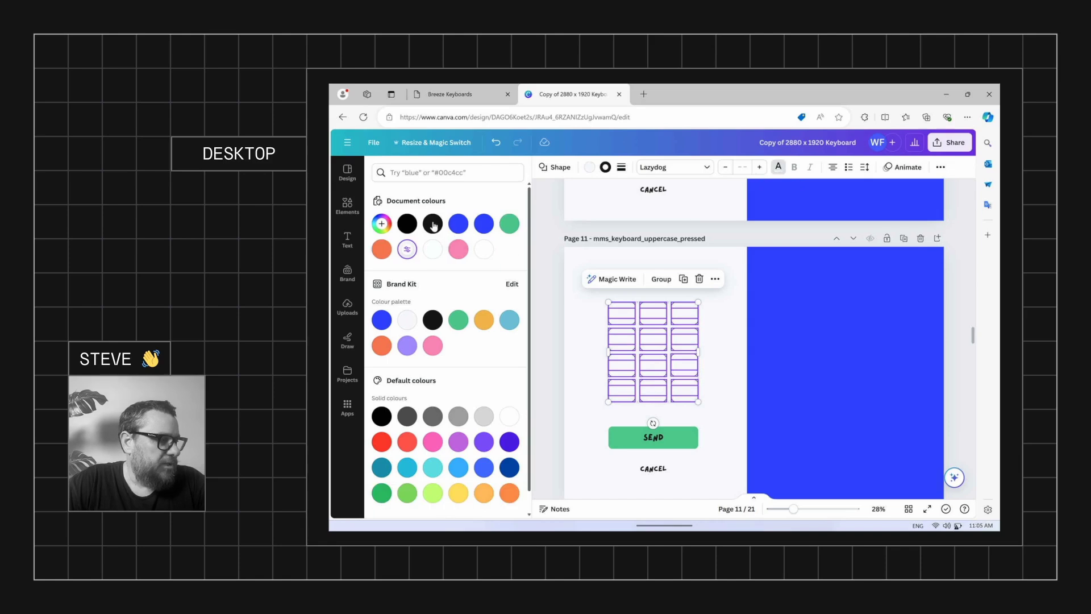
pyautogui.click(432, 224)
pyautogui.click(589, 320)
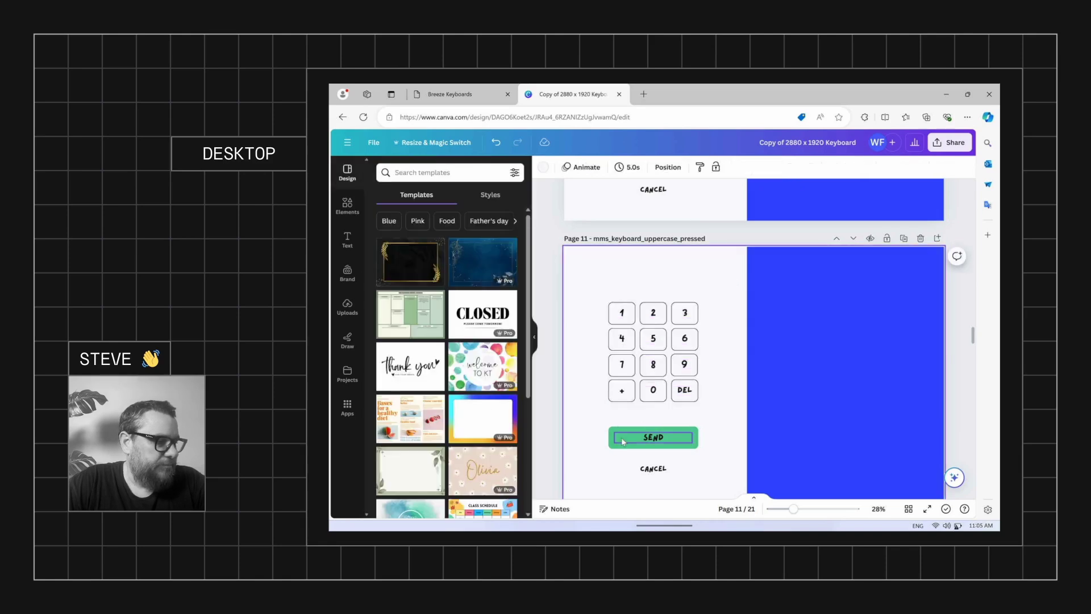
# Make page 11's green SEND button pink
pyautogui.click(622, 438)
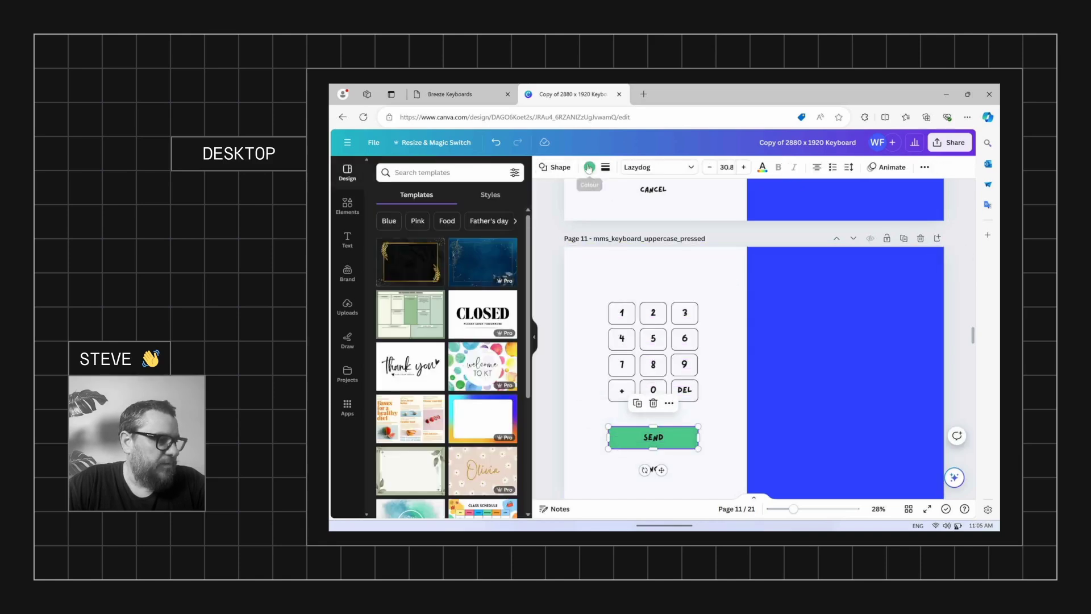
pyautogui.click(589, 167)
pyautogui.click(479, 251)
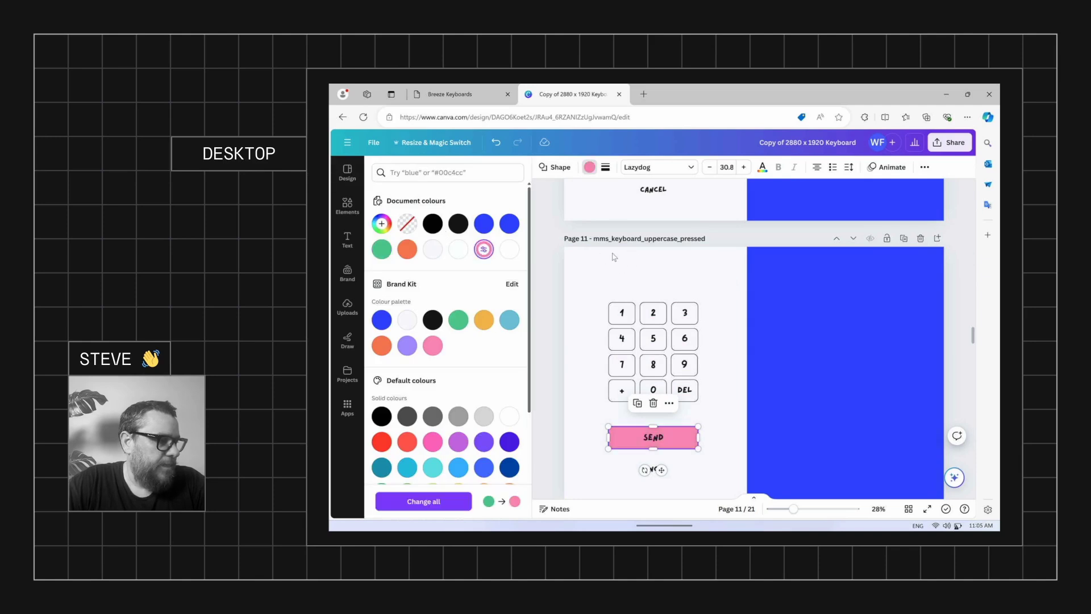
# Turn page 11's blue rectangle black and stretch it across the whole page
pyautogui.click(765, 292)
pyautogui.click(591, 167)
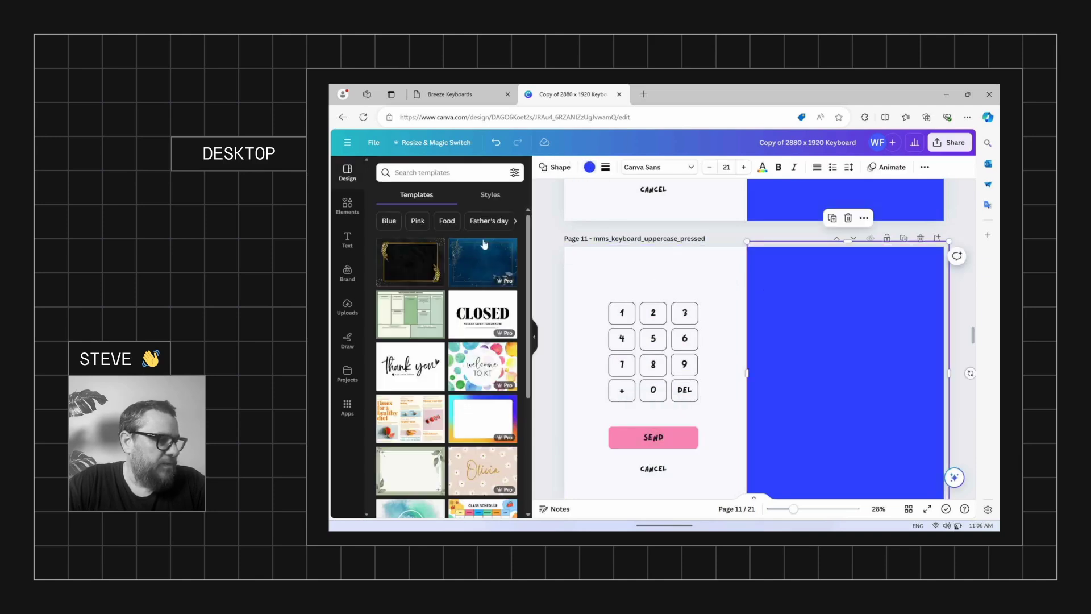
pyautogui.click(589, 167)
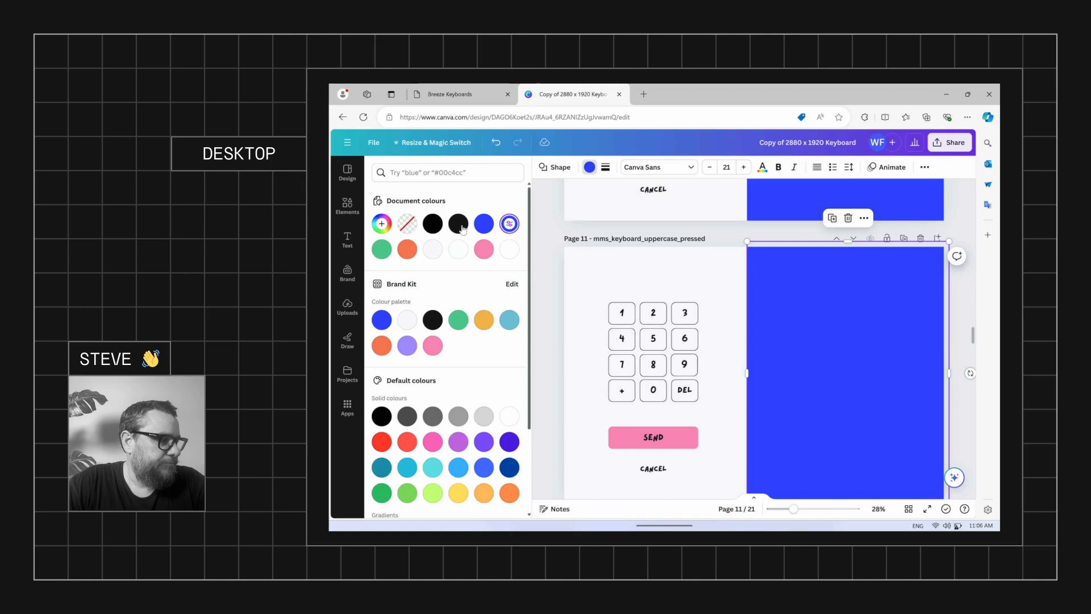
pyautogui.click(432, 224)
pyautogui.moveTo(747, 374); pyautogui.dragTo(557, 377)
# Make page 11's CANCEL text white
pyautogui.scroll(-1, 691, 404)
pyautogui.click(653, 420)
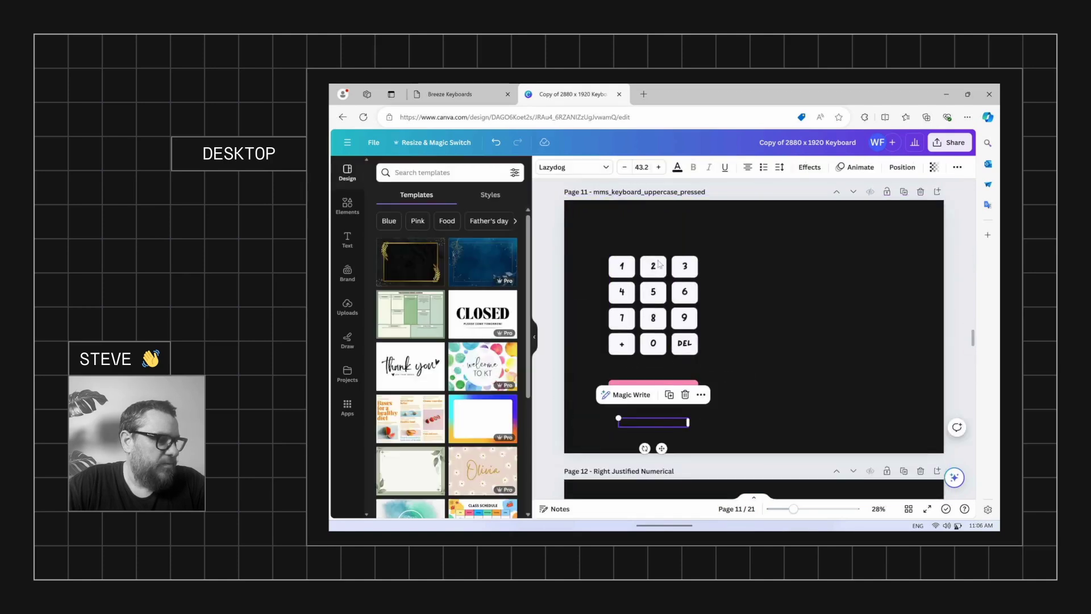
pyautogui.click(677, 167)
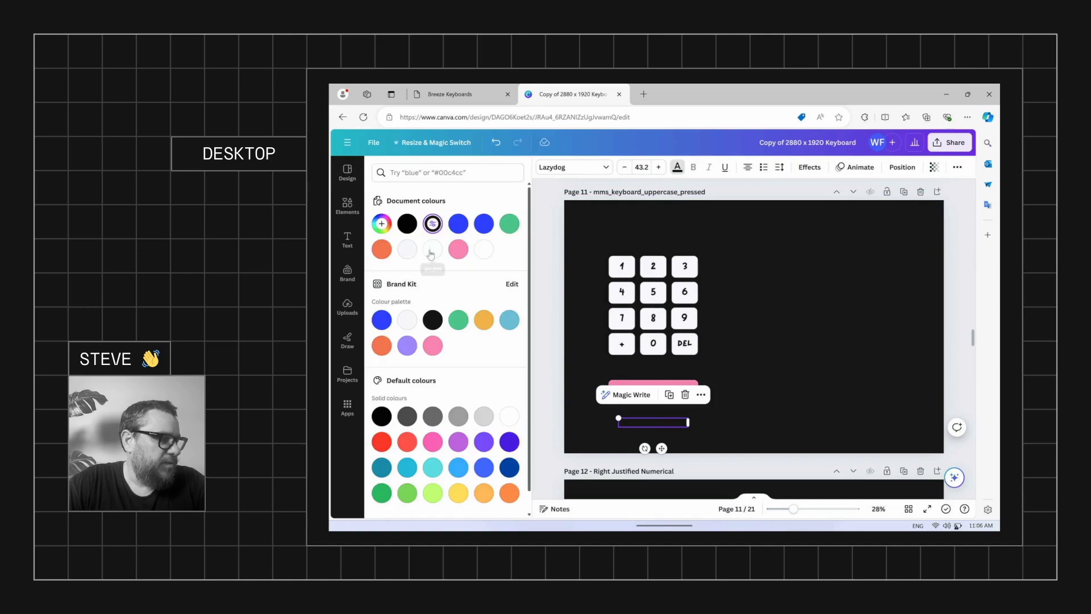
pyautogui.click(407, 249)
# Stretch page 10's blue rectangle across the page, make it black, and make CANCEL white
pyautogui.click(798, 286)
pyautogui.scroll(7, 751, 296)
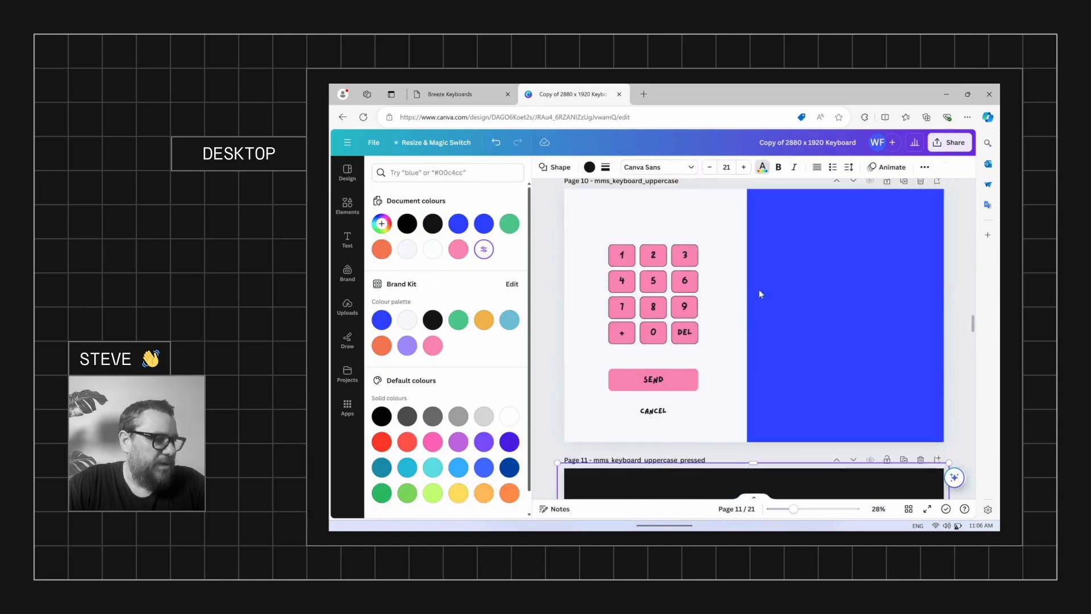
pyautogui.click(760, 291)
pyautogui.moveTo(749, 328); pyautogui.dragTo(565, 330)
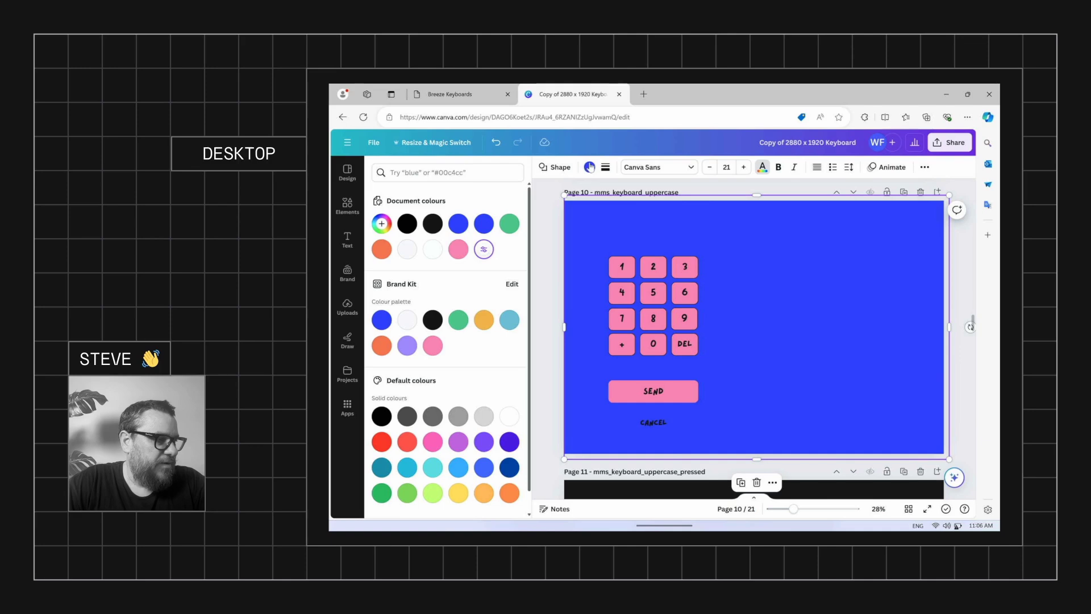
pyautogui.click(458, 223)
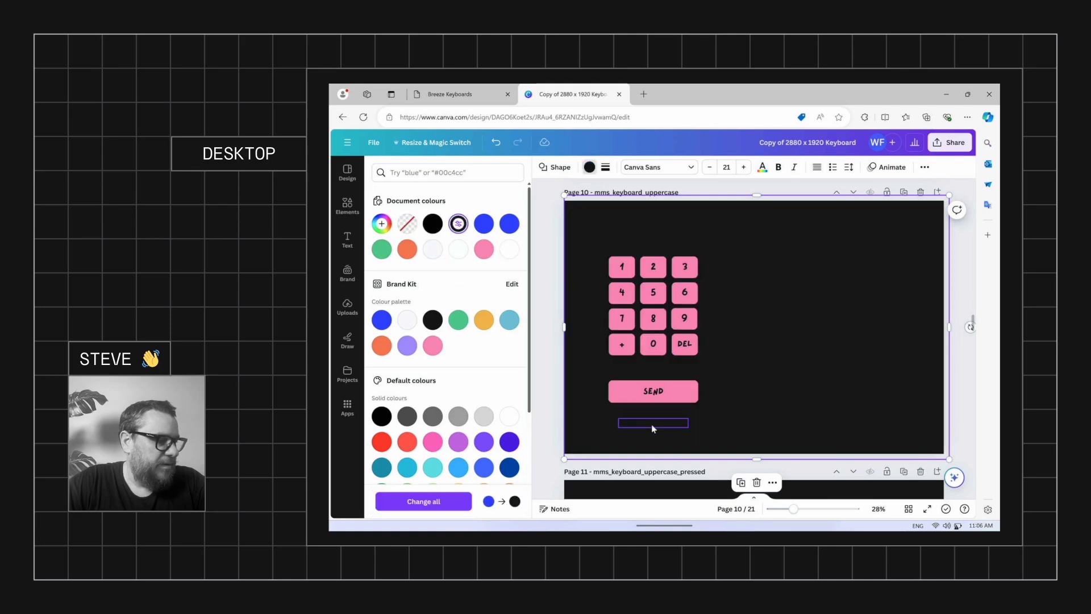
pyautogui.click(652, 424)
pyautogui.click(680, 171)
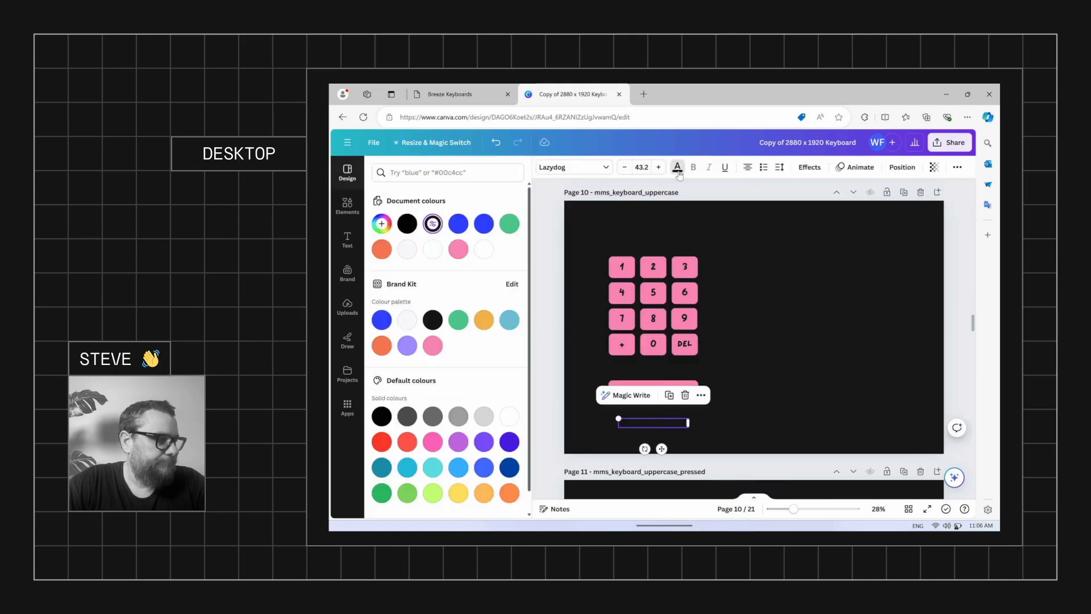
pyautogui.click(407, 248)
# Stretch page 9's blue shape across the page, make it black, and make CANCEL white
pyautogui.scroll(5, 752, 302)
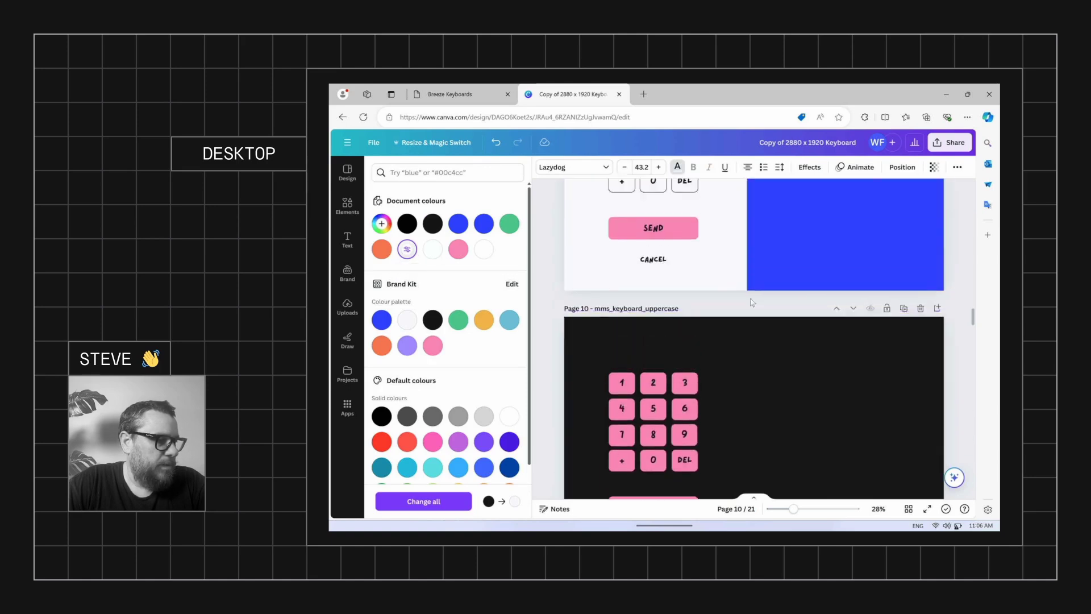
pyautogui.click(751, 282)
pyautogui.moveTo(528, 299); pyautogui.dragTo(551, 301)
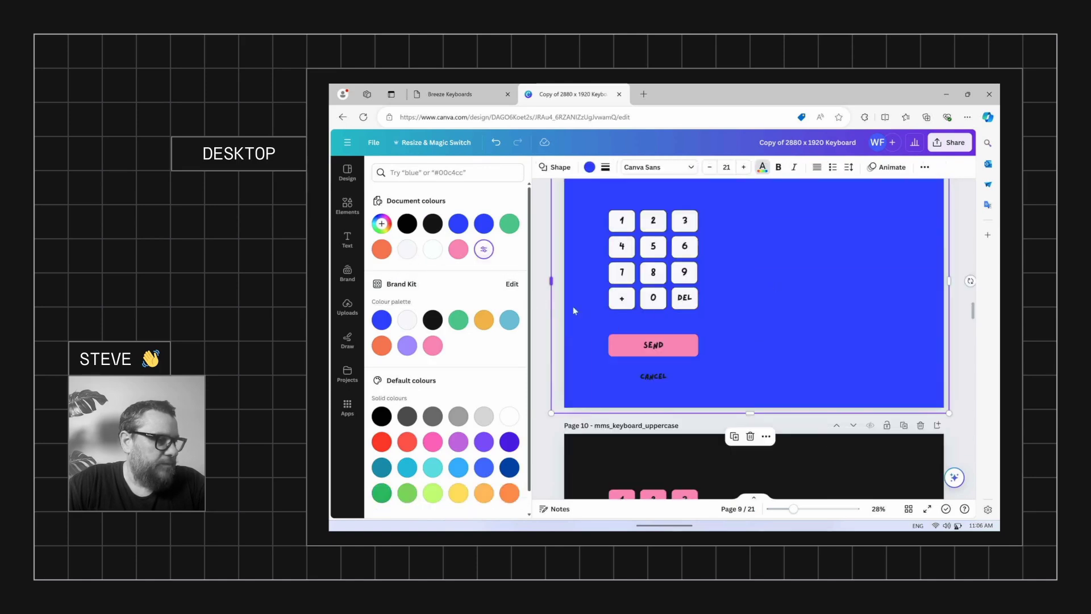
pyautogui.click(589, 168)
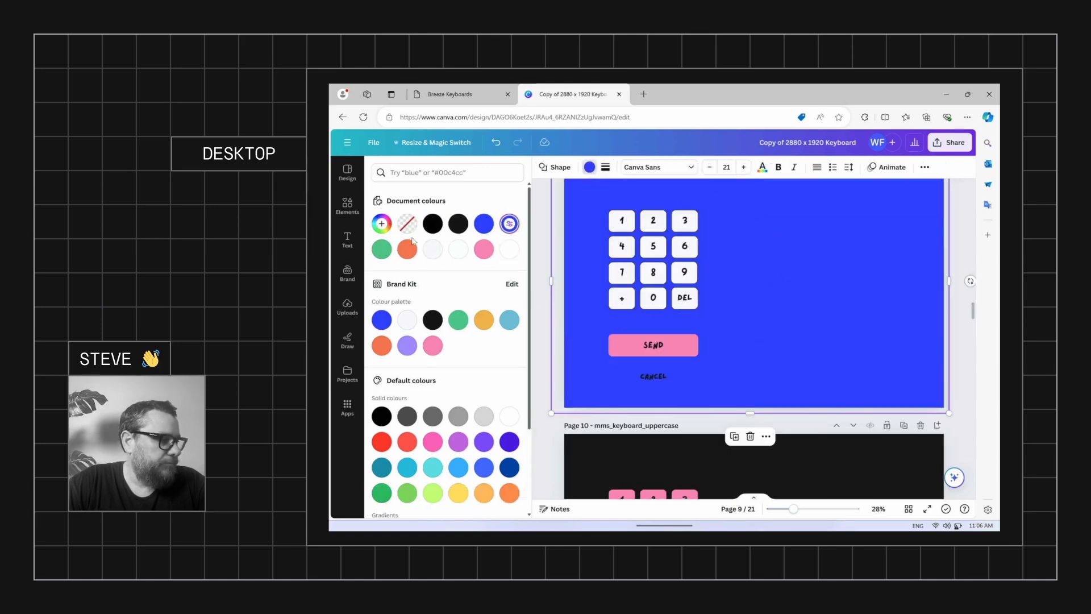
pyautogui.click(458, 224)
pyautogui.click(651, 375)
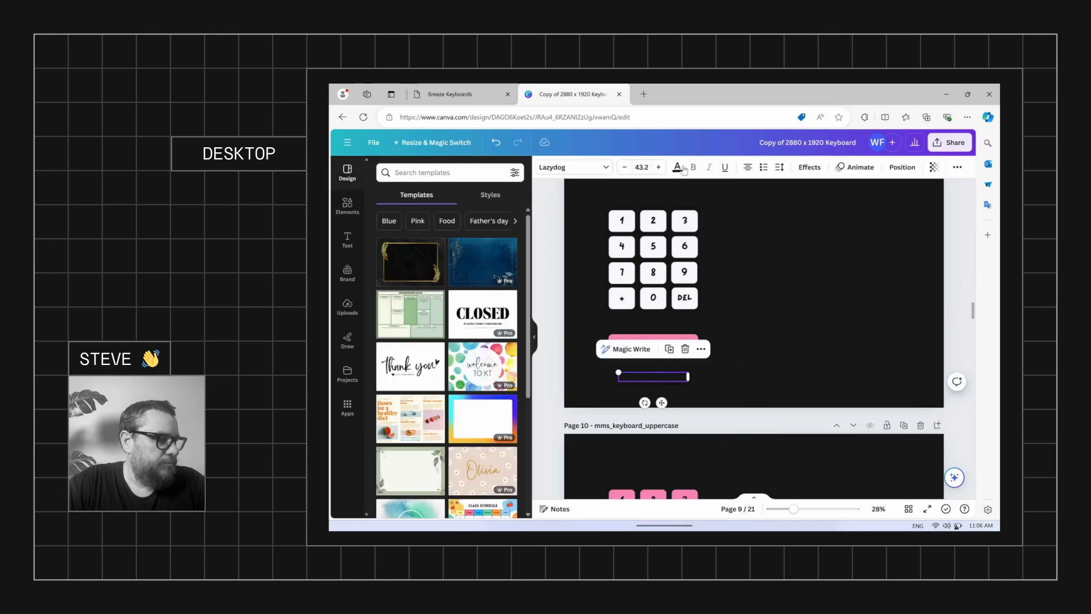
pyautogui.click(677, 167)
pyautogui.click(430, 252)
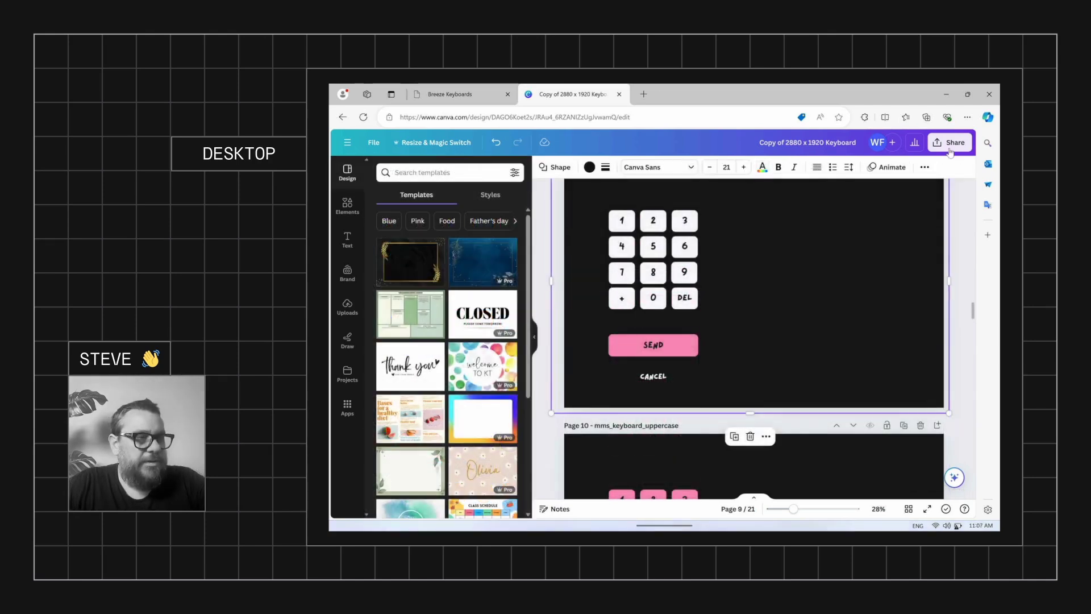
# Set the design's download file type to JPG
pyautogui.click(952, 144)
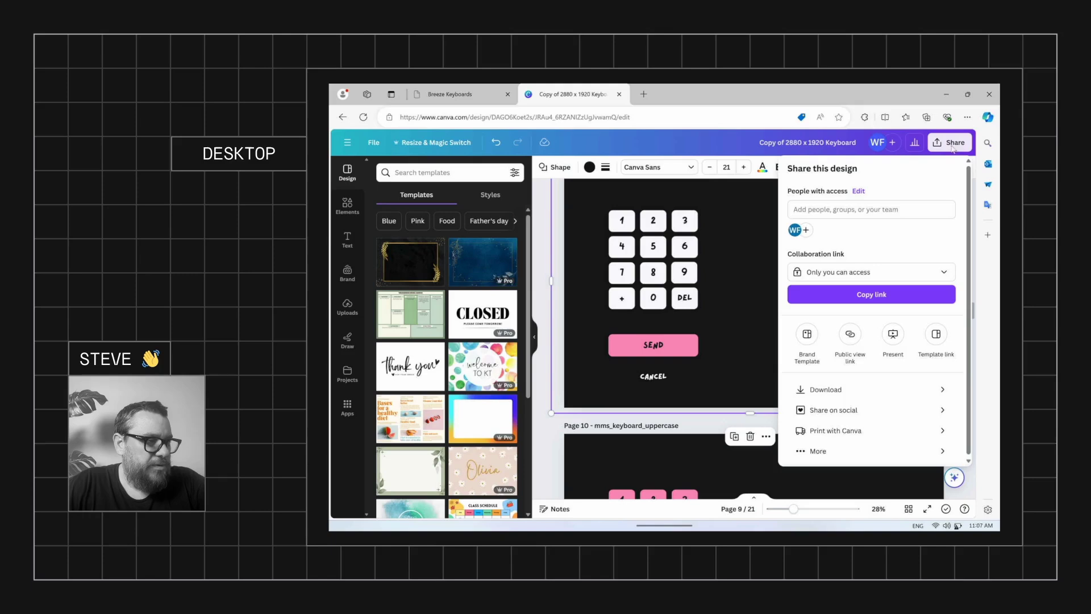
pyautogui.click(853, 391)
pyautogui.click(863, 211)
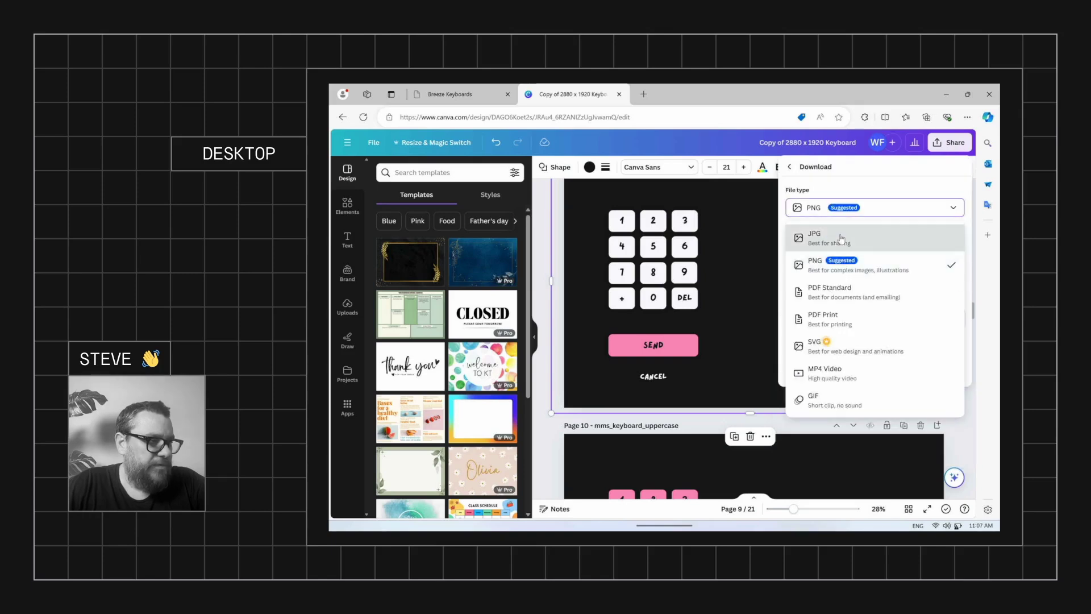
pyautogui.click(867, 239)
# Limit the export to pages 8–11 and download them
pyautogui.click(954, 339)
pyautogui.click(950, 361)
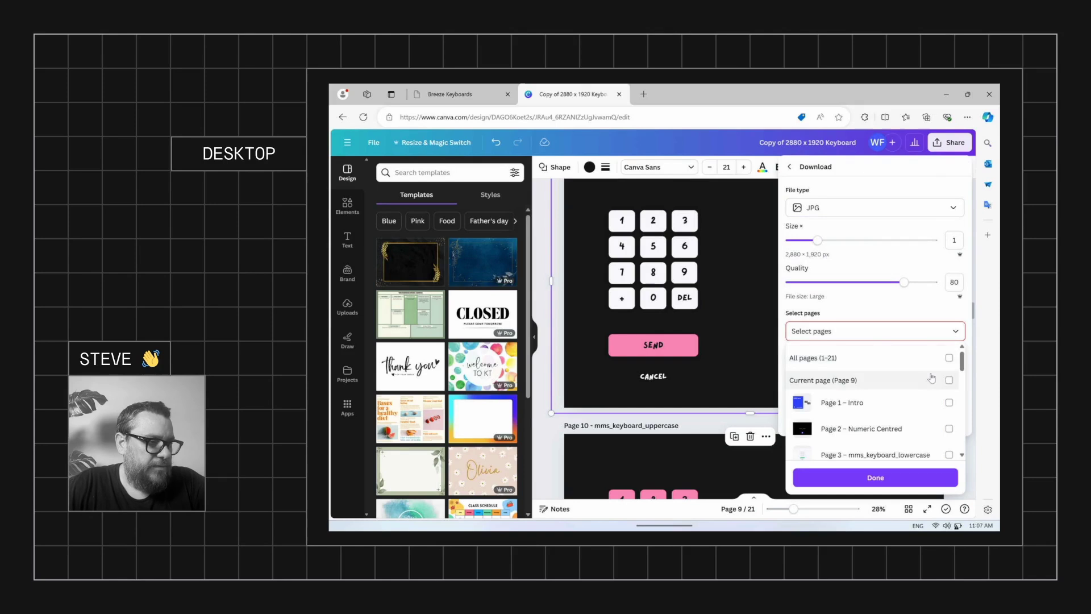
pyautogui.scroll(-3, 929, 373)
pyautogui.scroll(-3, 929, 374)
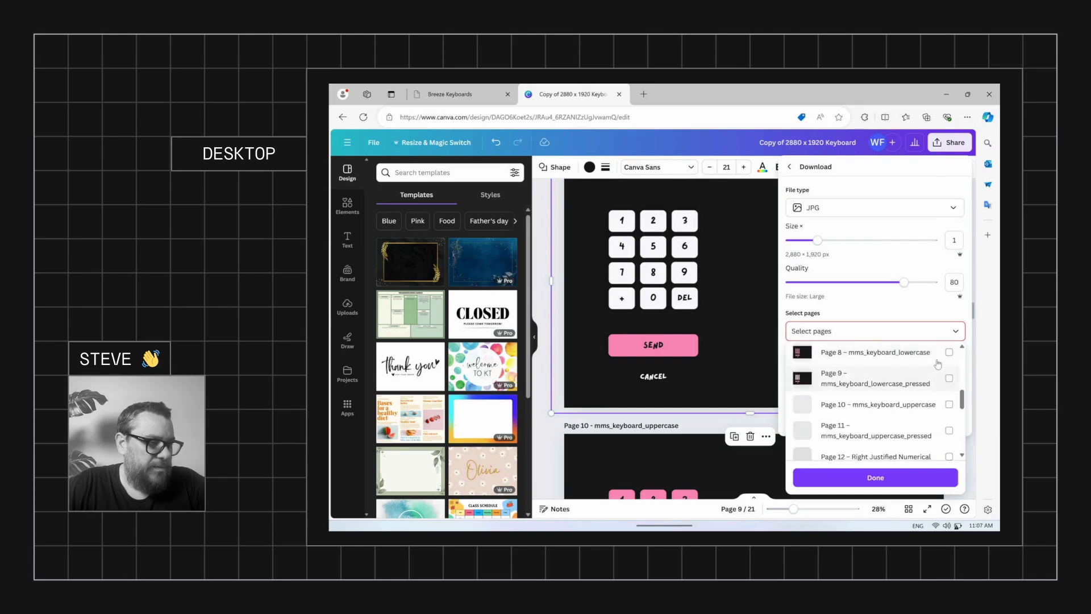
pyautogui.click(949, 352)
pyautogui.click(949, 378)
pyautogui.click(949, 404)
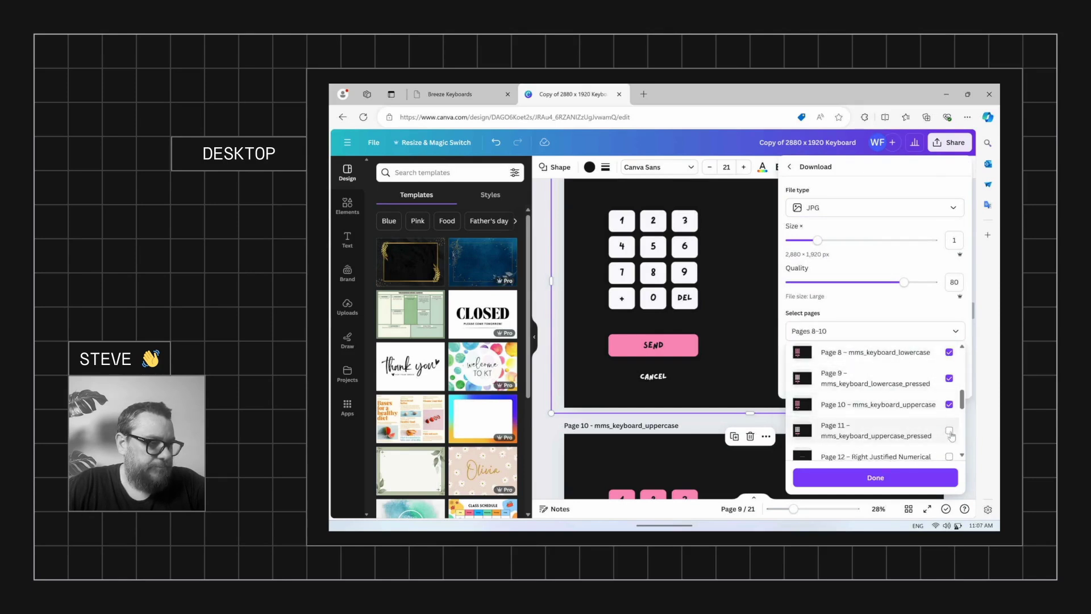
pyautogui.click(892, 478)
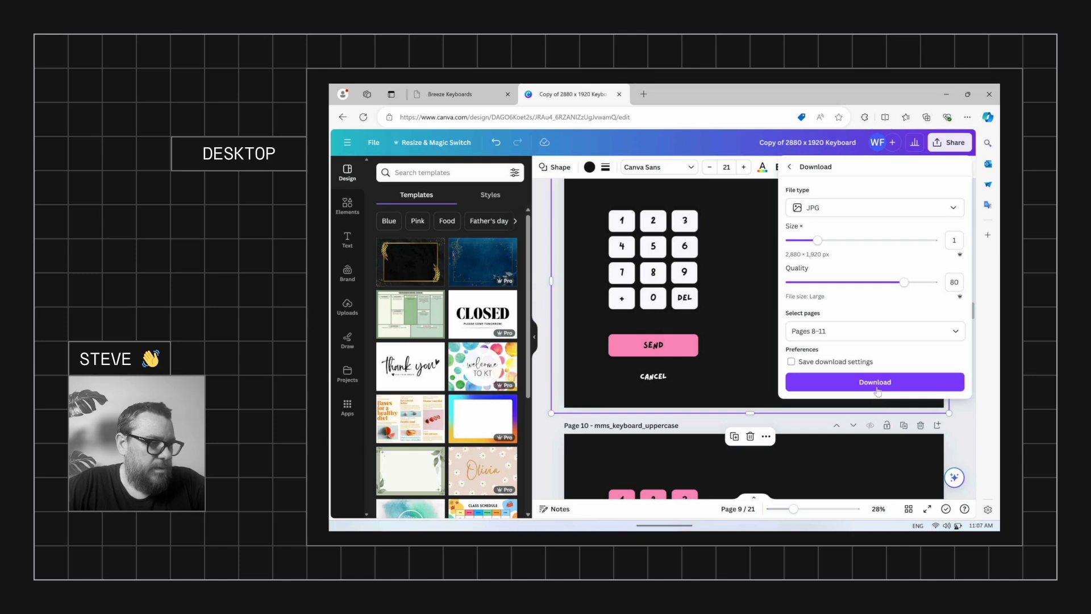
pyautogui.click(878, 389)
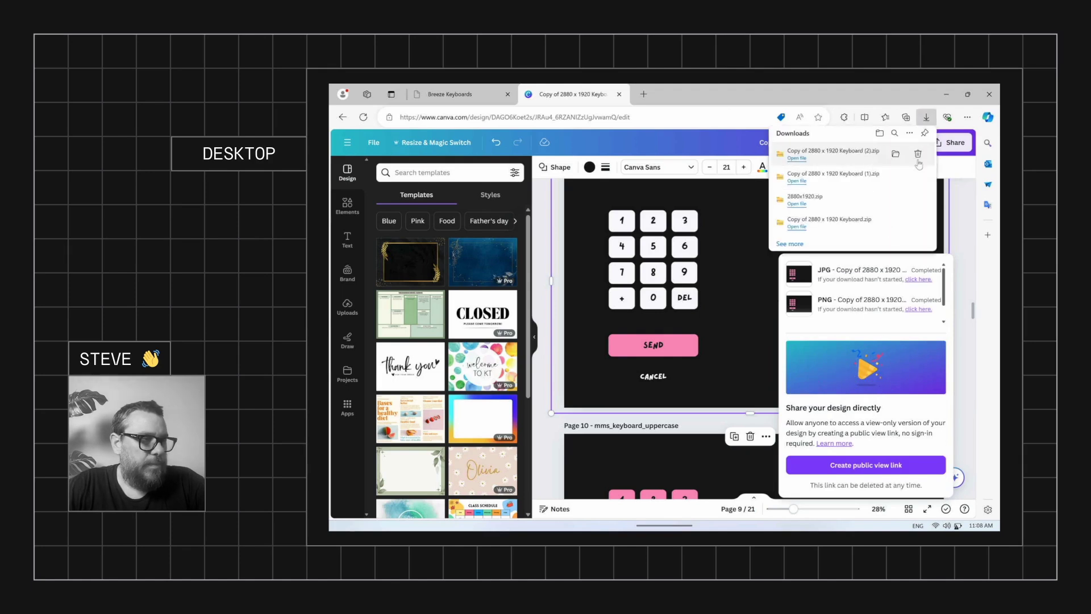
# Open the downloaded zip and copy its four mms_keyboard JPGs
pyautogui.click(896, 155)
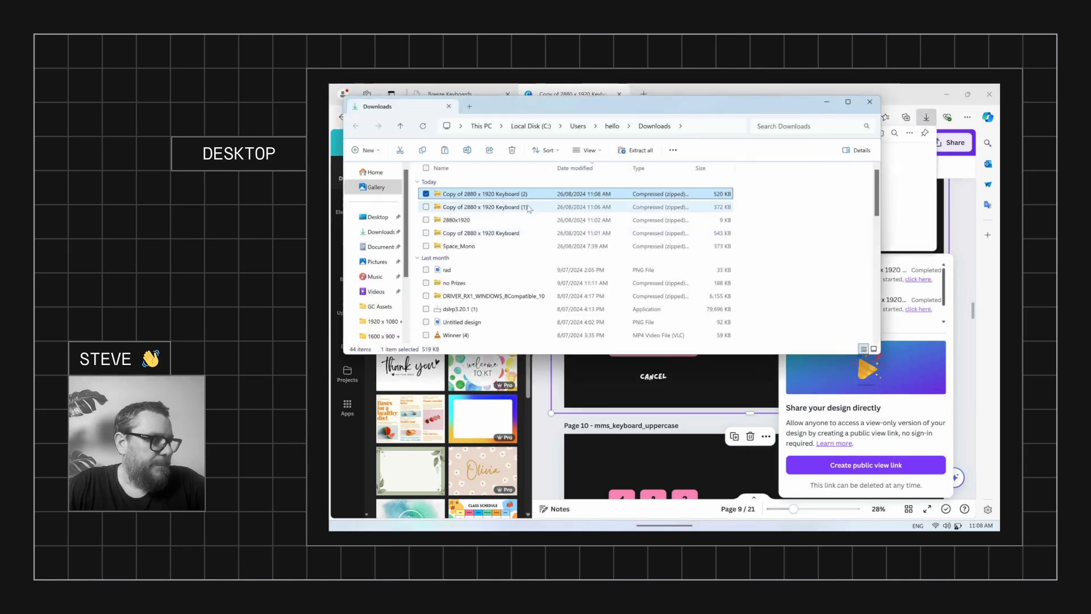
pyautogui.doubleClick(522, 196)
pyautogui.moveTo(492, 256); pyautogui.dragTo(472, 179)
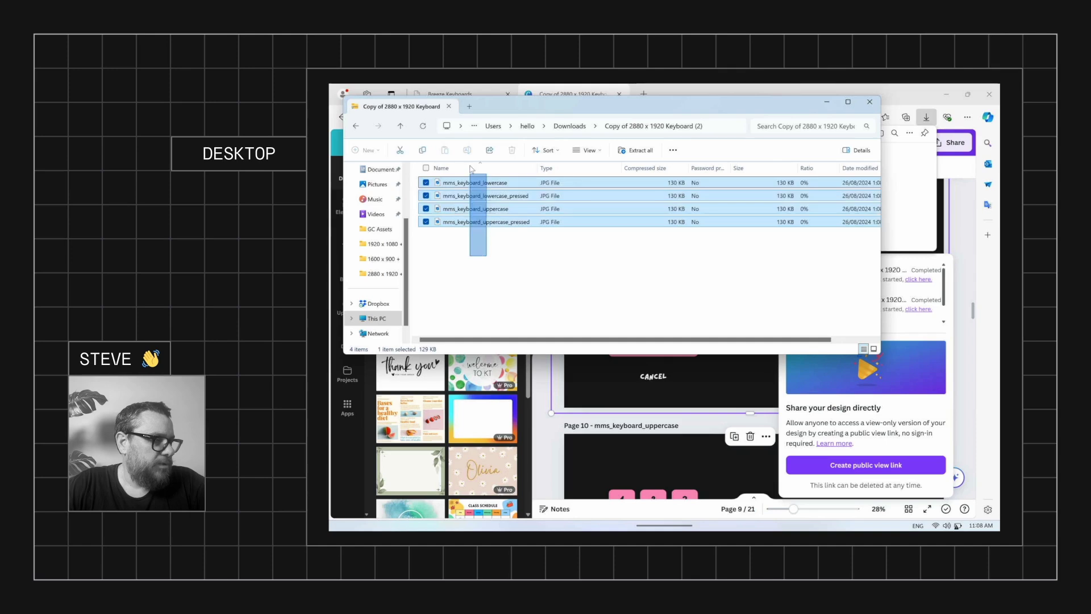
pyautogui.rightClick(483, 209)
pyautogui.click(487, 239)
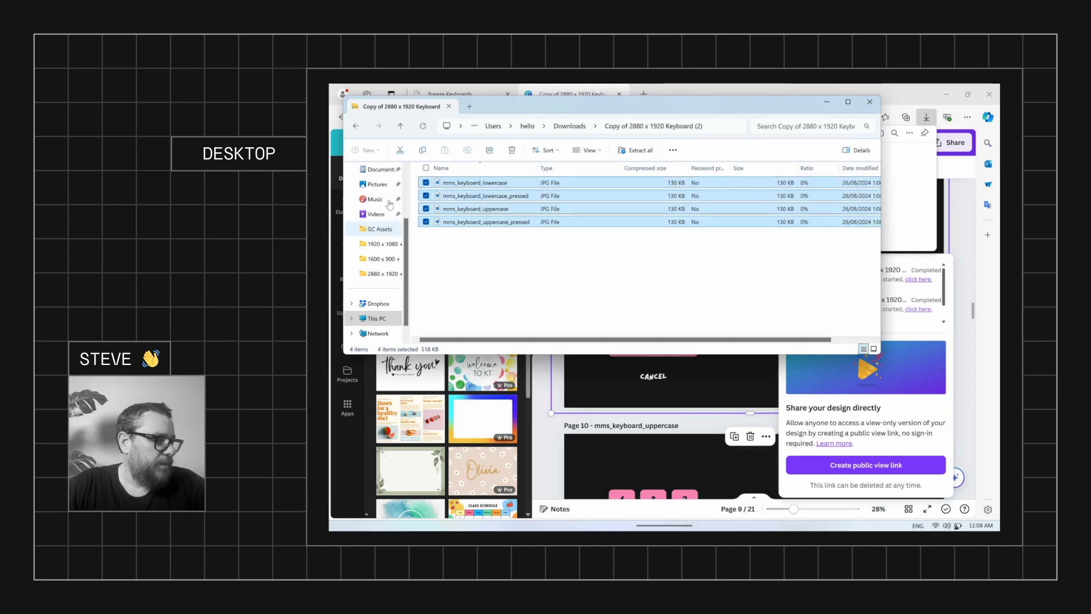
# Paste the JPGs into Documents > PhotoboothImages > Keyboard Demo, replacing the existing files
pyautogui.click(378, 170)
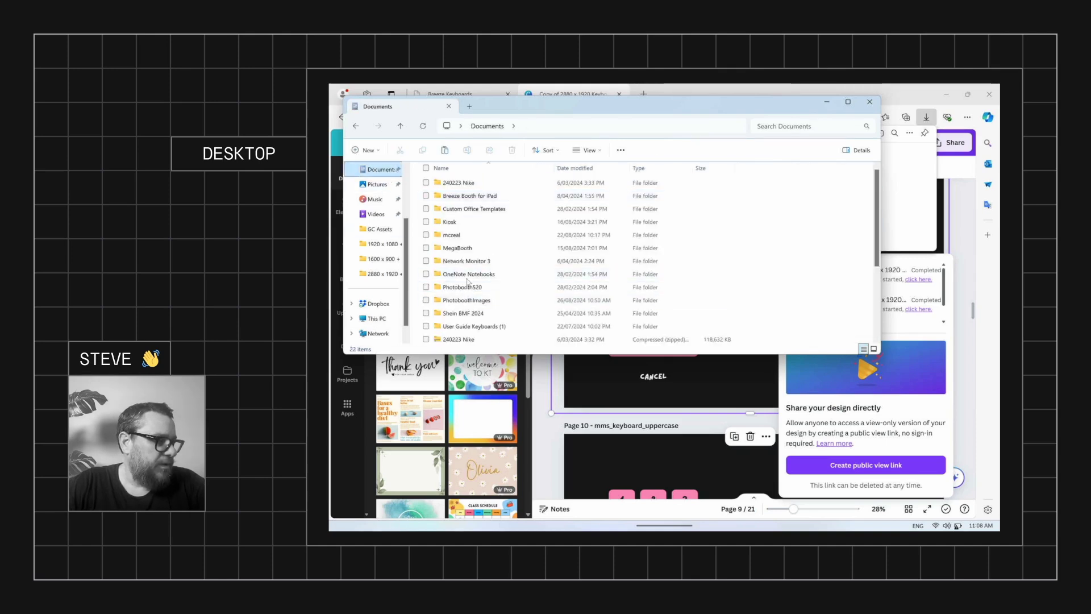
pyautogui.doubleClick(459, 298)
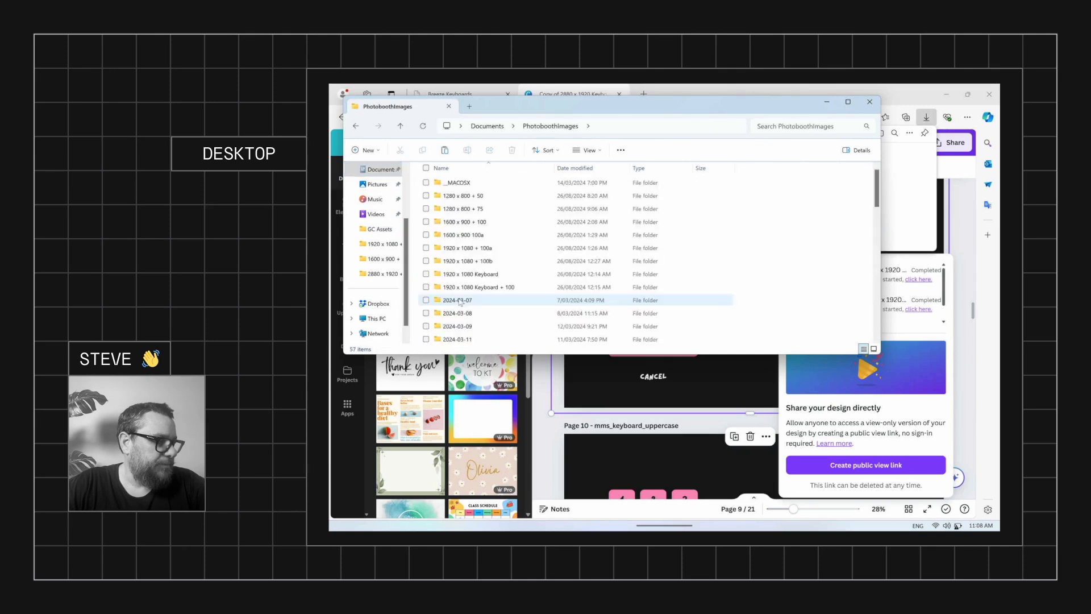
pyautogui.scroll(-10, 478, 289)
pyautogui.scroll(10, 477, 284)
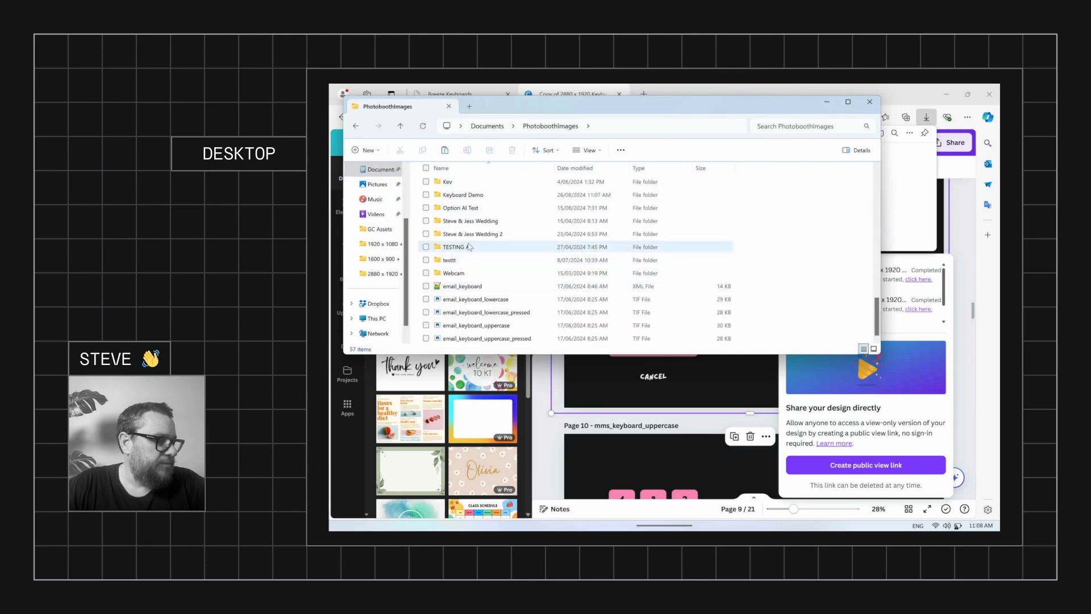
pyautogui.doubleClick(474, 195)
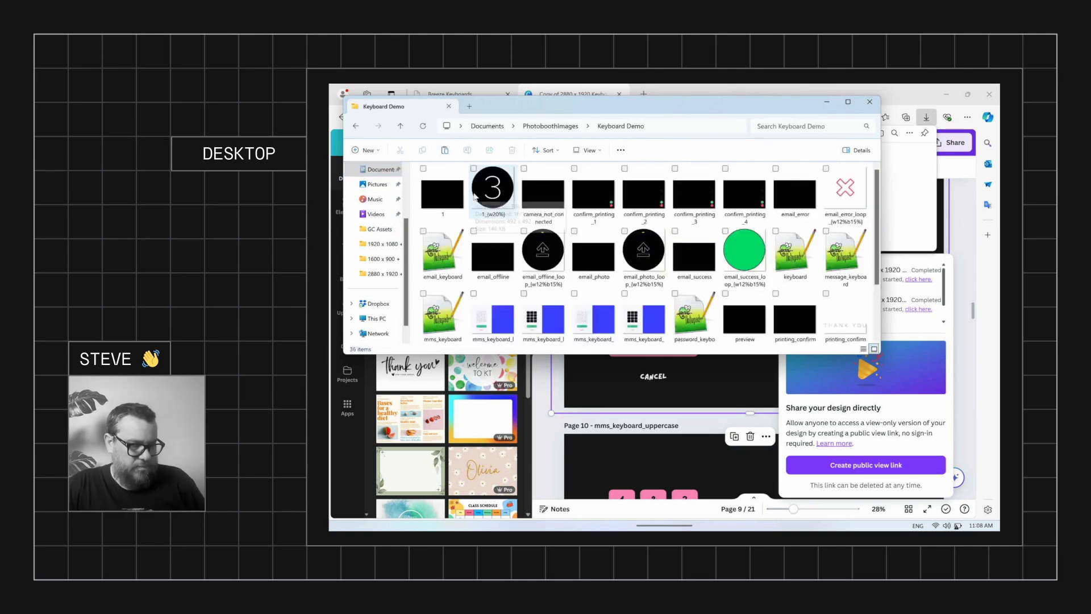
pyautogui.hotkey('ctrl', 'v')
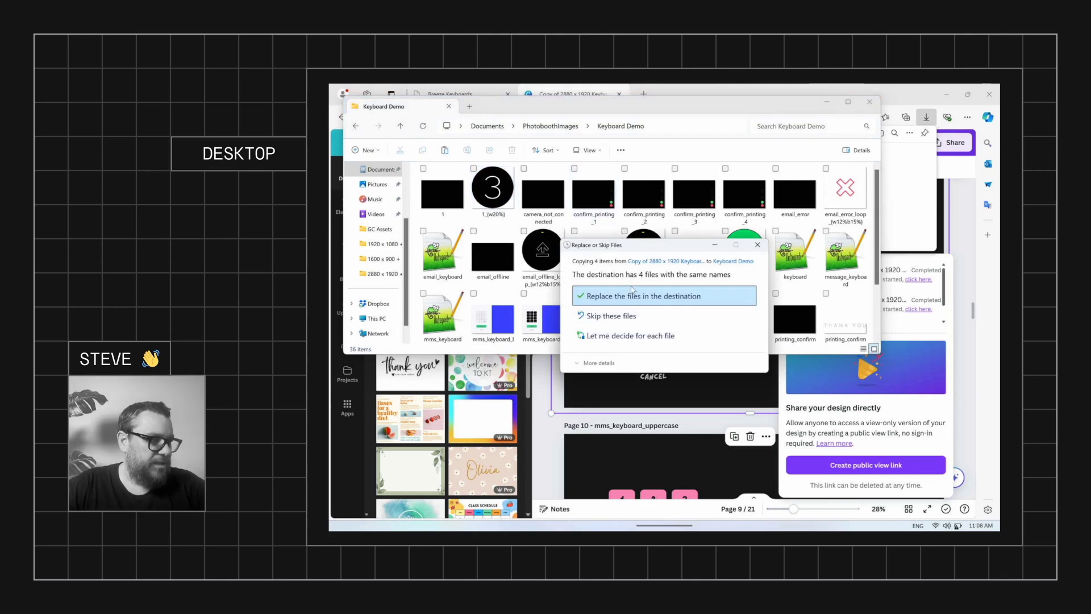
pyautogui.click(633, 291)
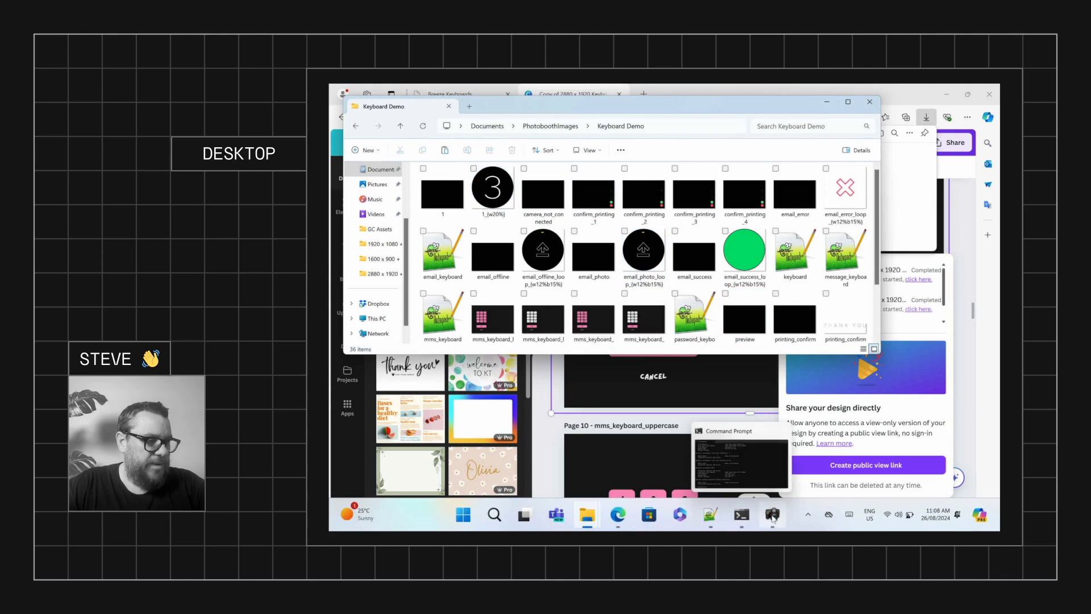
# Test the pink numeric keypad in DSLR Remote Pro by entering a test number and deleting digits
pyautogui.click(772, 516)
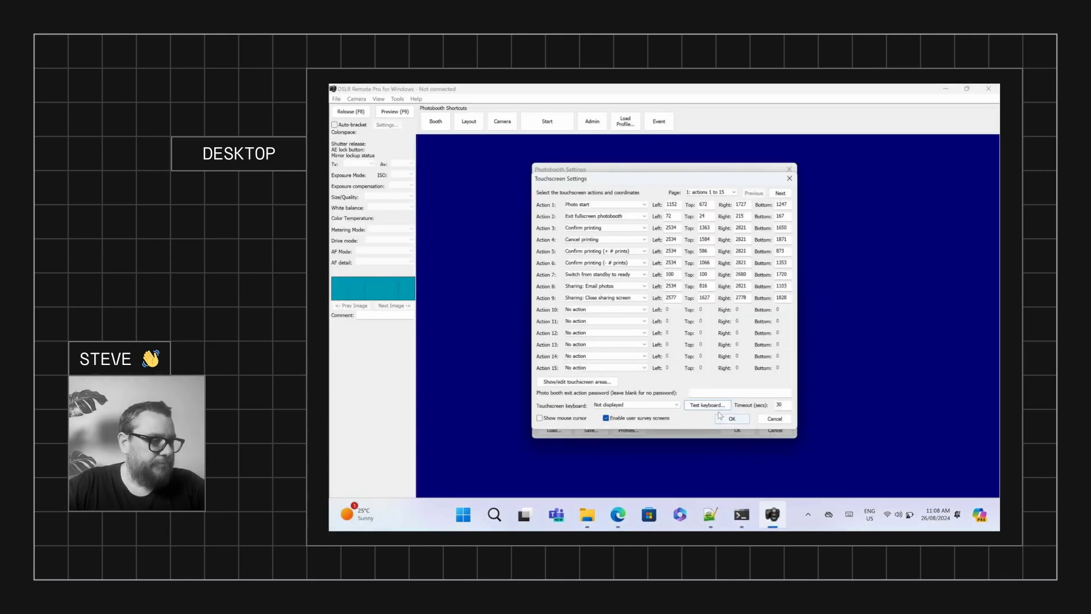
pyautogui.click(715, 406)
pyautogui.click(765, 442)
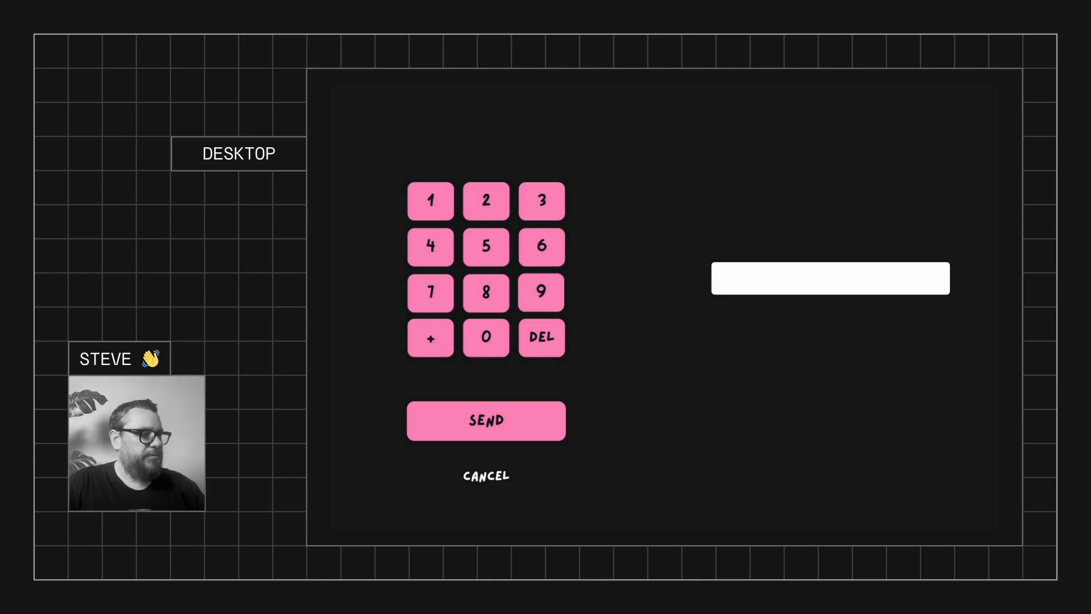
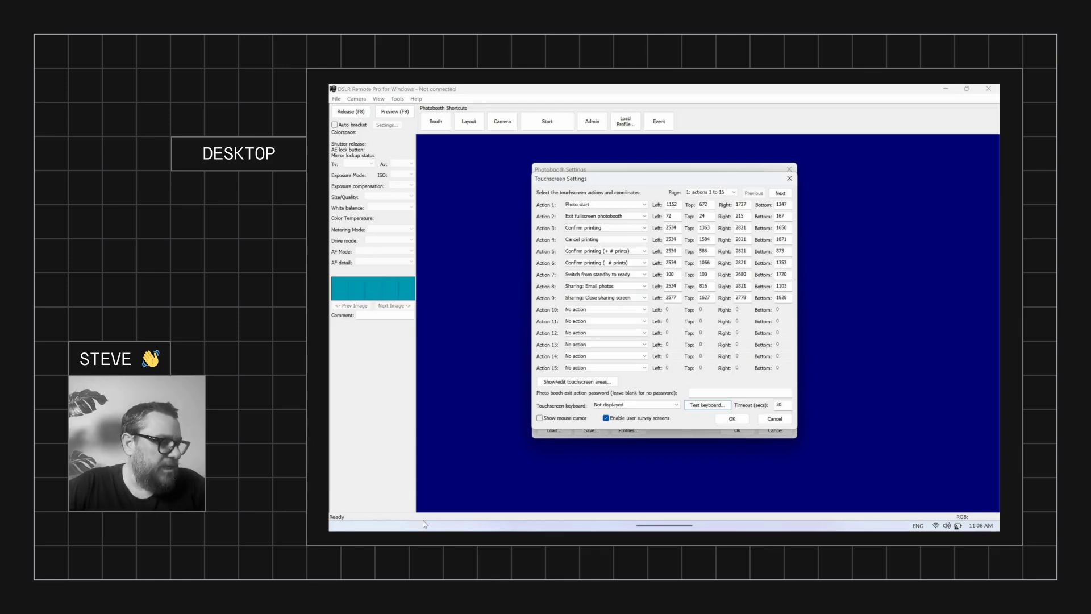
pyautogui.moveTo(432, 526)
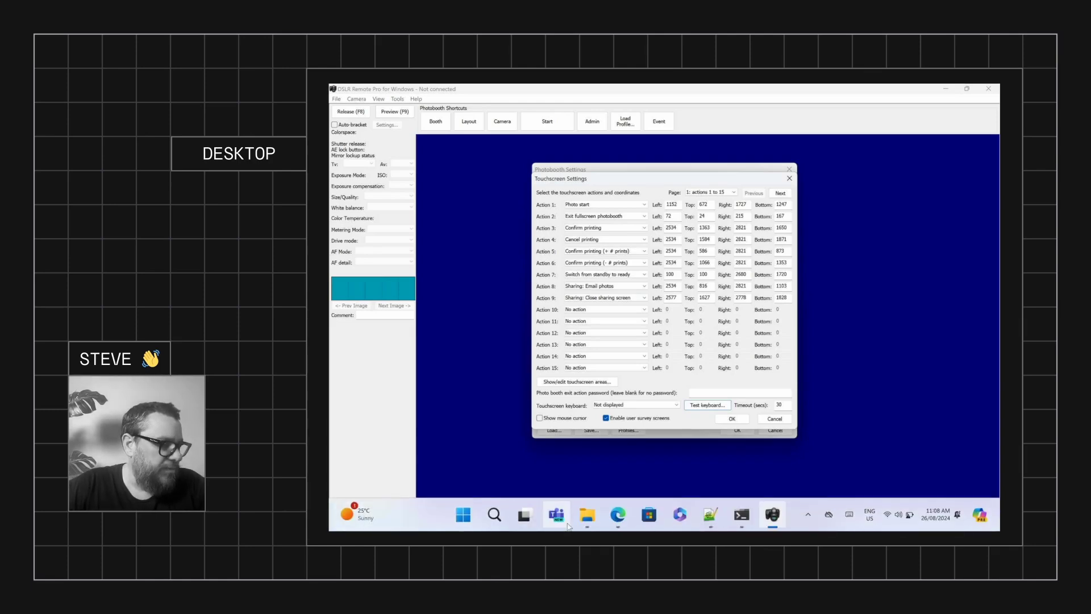
# Return to the Canva keyboard design and dismiss the browser's downloads list
pyautogui.click(619, 524)
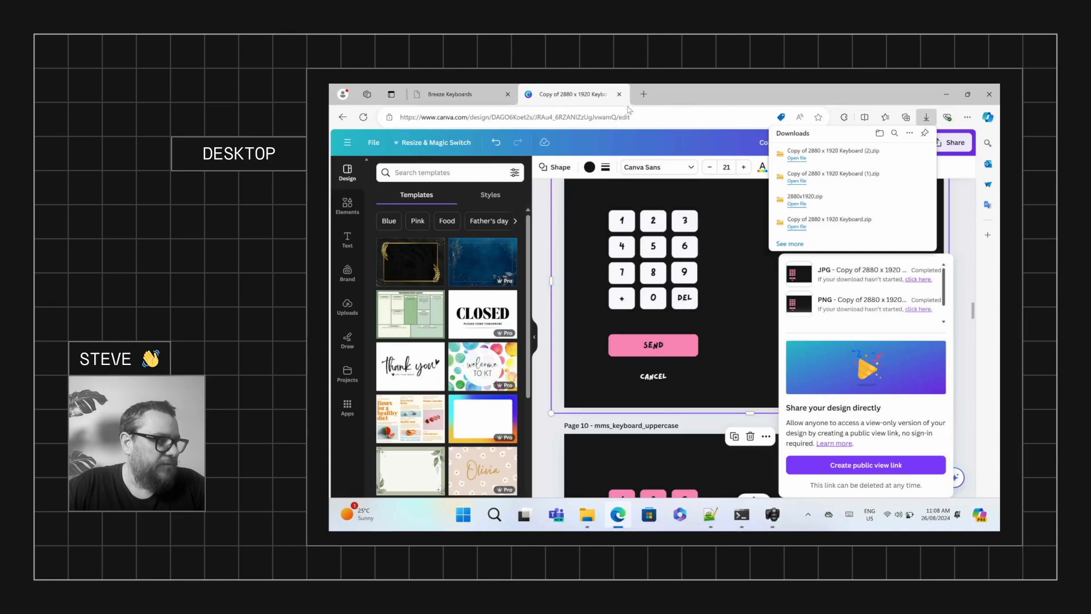
pyautogui.click(549, 244)
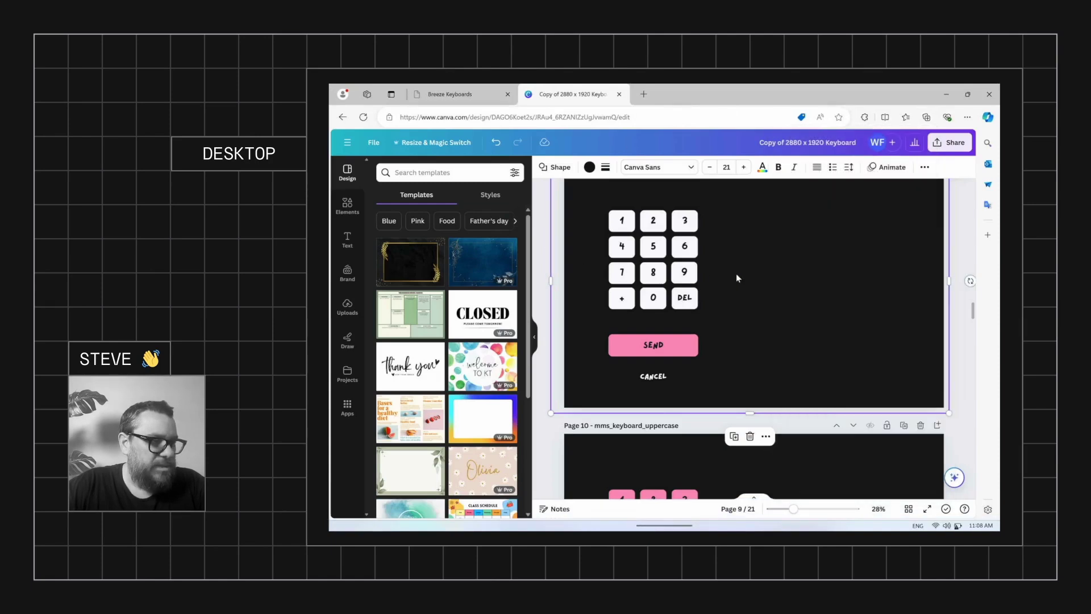
pyautogui.scroll(-6, 724, 292)
pyautogui.scroll(-20, 719, 288)
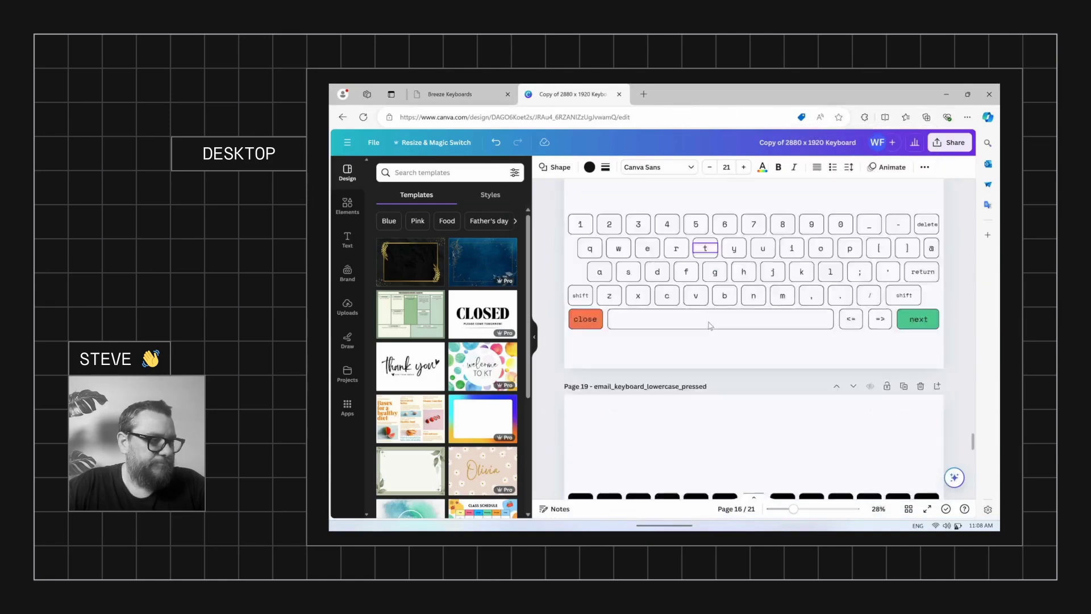
pyautogui.scroll(6, 753, 352)
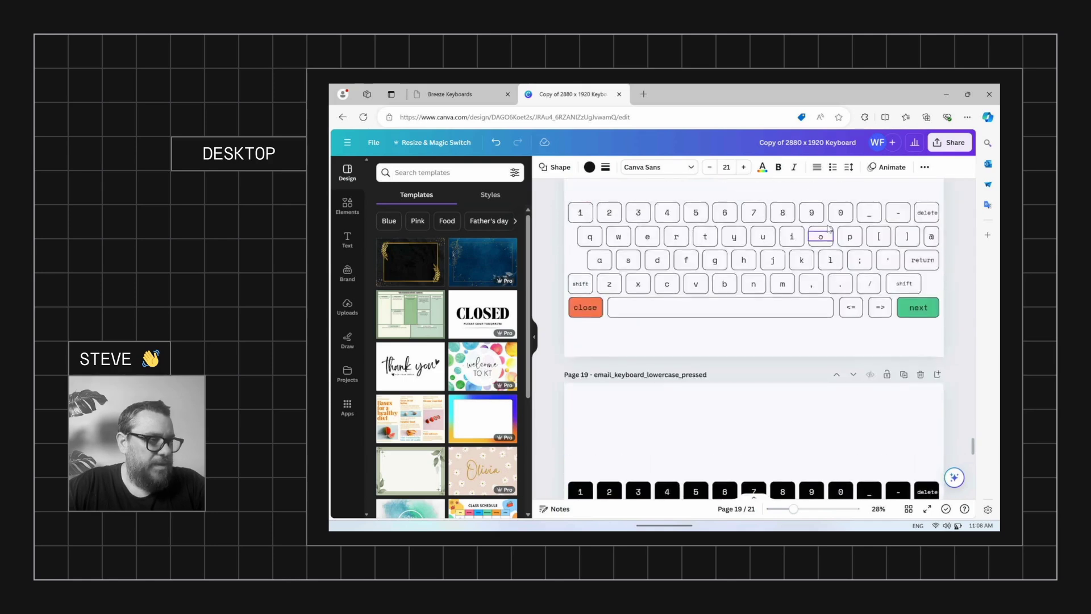
pyautogui.scroll(-1, 805, 361)
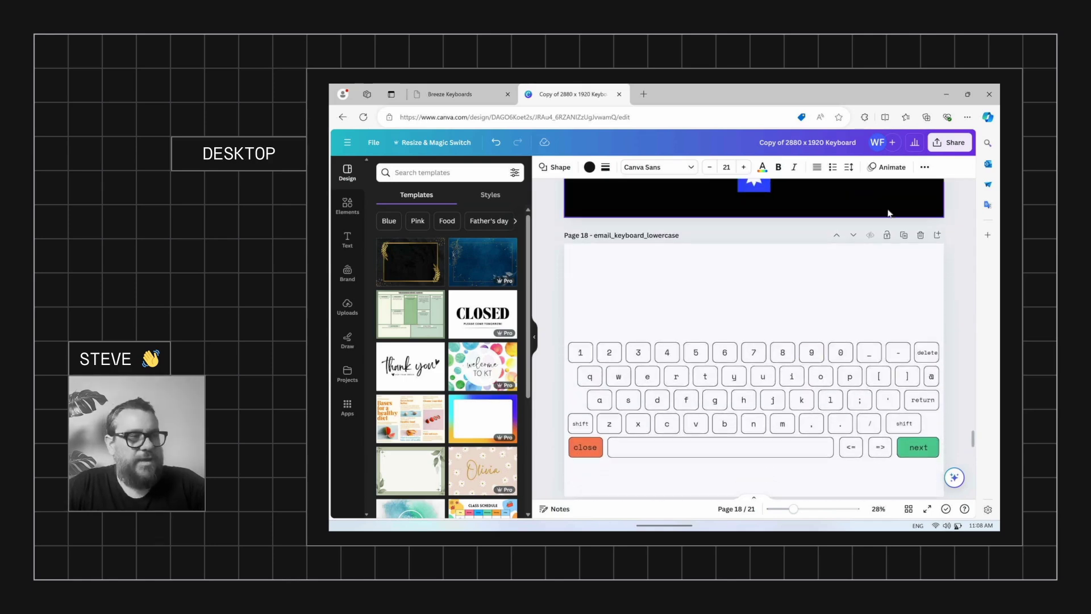
# Open the design's download settings with JPG as the file type
pyautogui.click(946, 143)
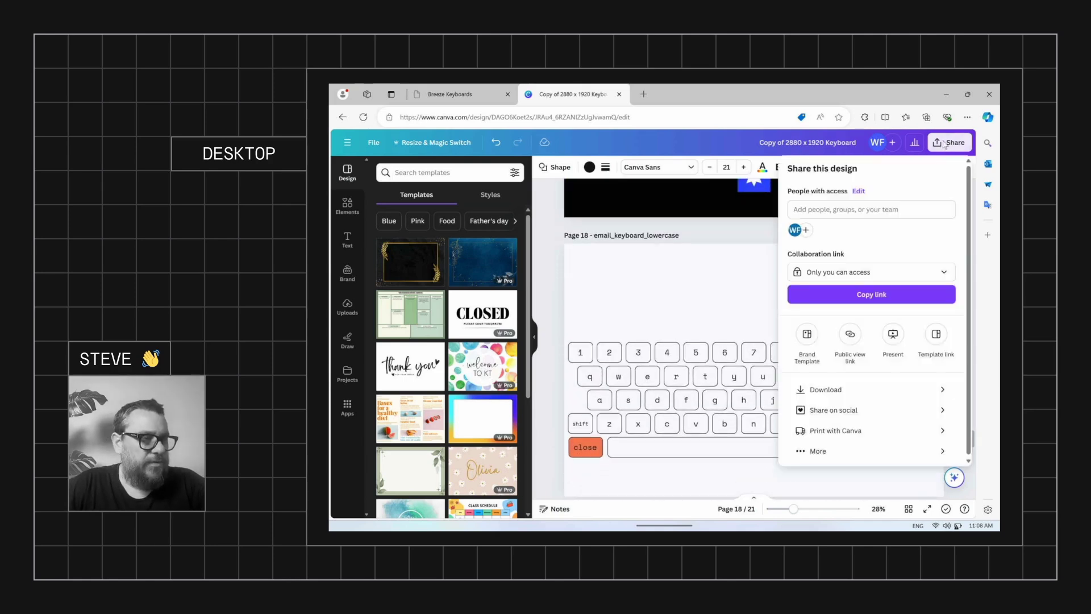
pyautogui.click(832, 390)
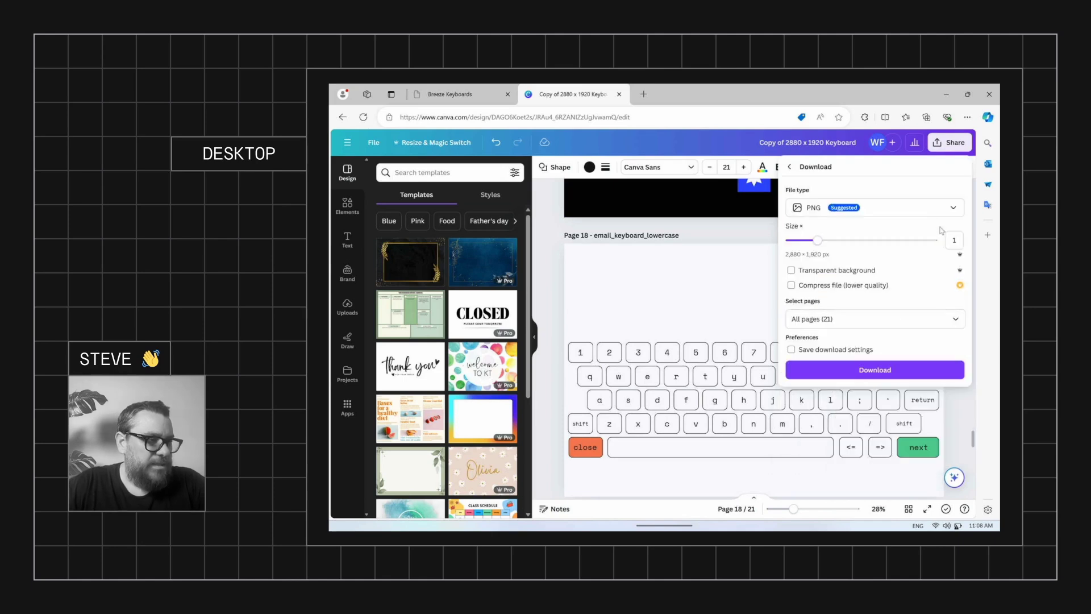
pyautogui.click(852, 208)
pyautogui.click(854, 236)
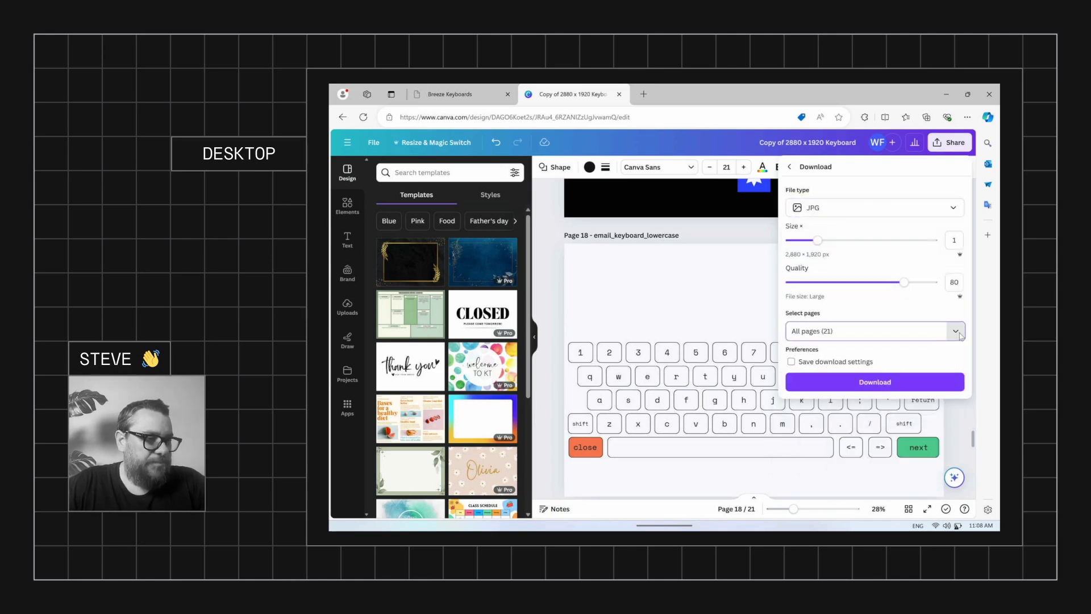
# Select only pages 18–21 and download them as JPG
pyautogui.click(954, 331)
pyautogui.click(948, 359)
pyautogui.scroll(-10, 947, 376)
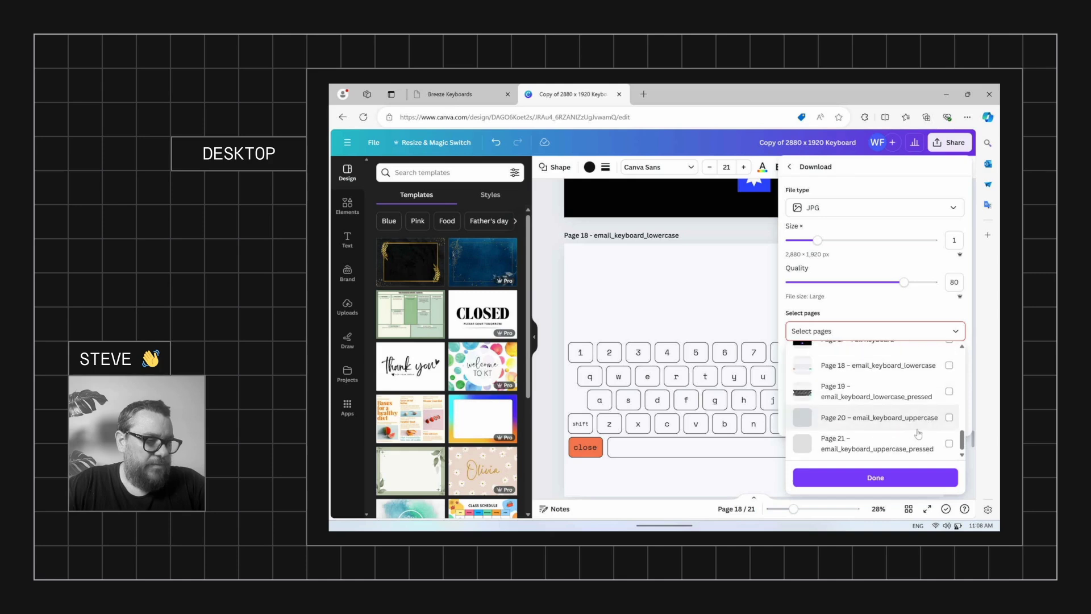
pyautogui.click(949, 444)
pyautogui.click(949, 417)
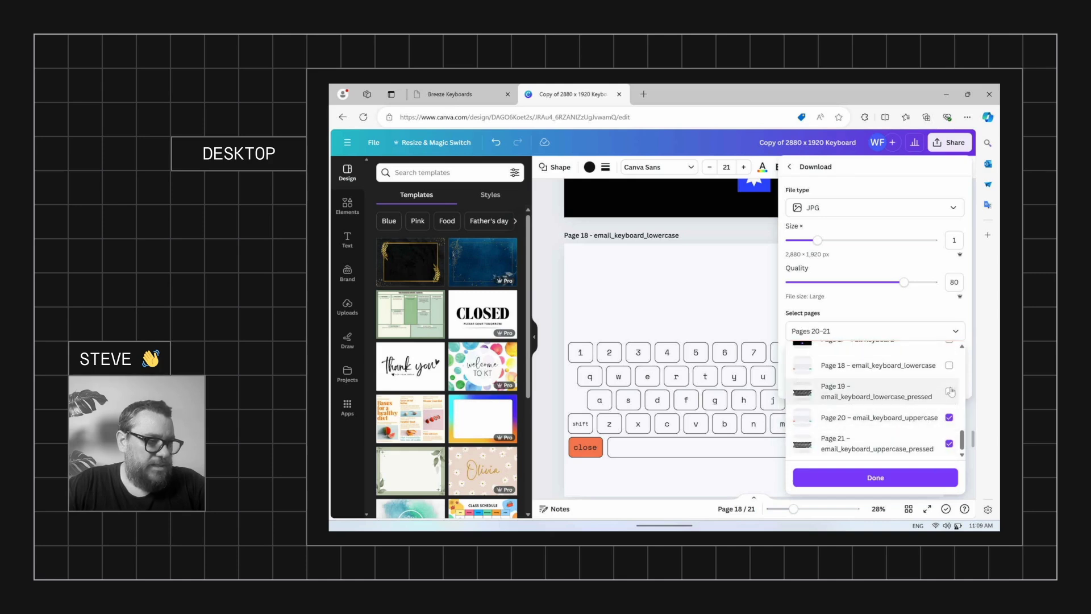
pyautogui.click(949, 391)
pyautogui.click(949, 366)
pyautogui.click(892, 479)
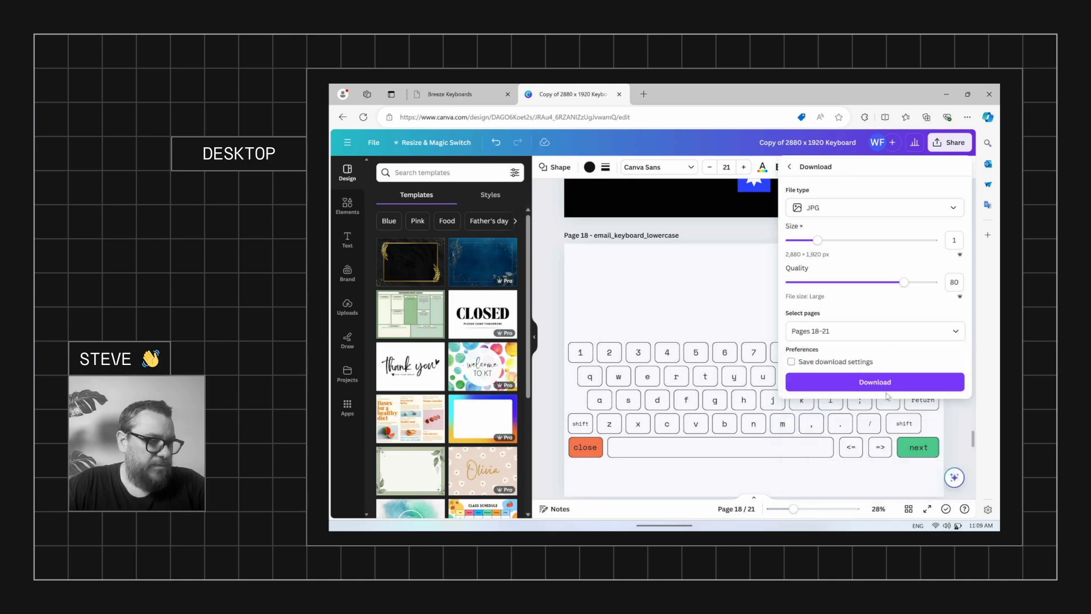
pyautogui.click(883, 383)
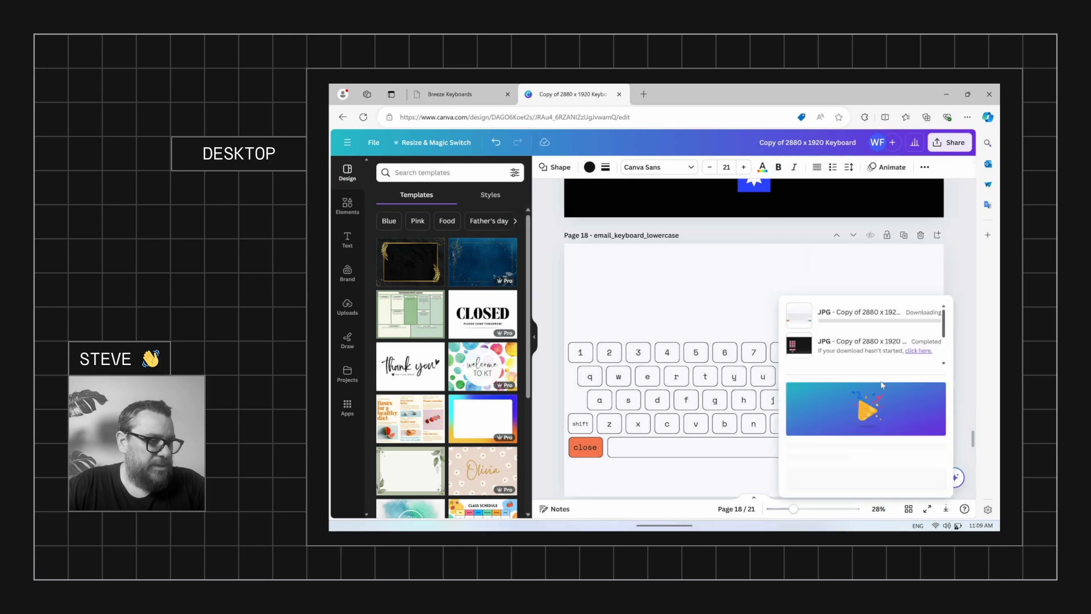
# Open the downloaded keyboard zip from Breeze Keyboards and select its four email_keyboard JPGs
pyautogui.click(473, 97)
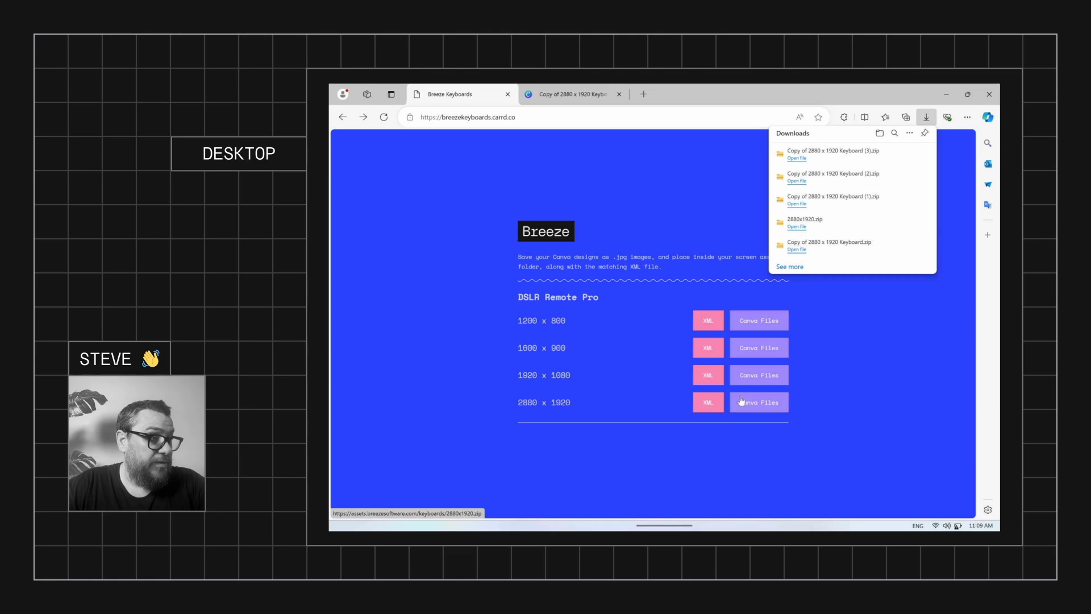
pyautogui.click(896, 154)
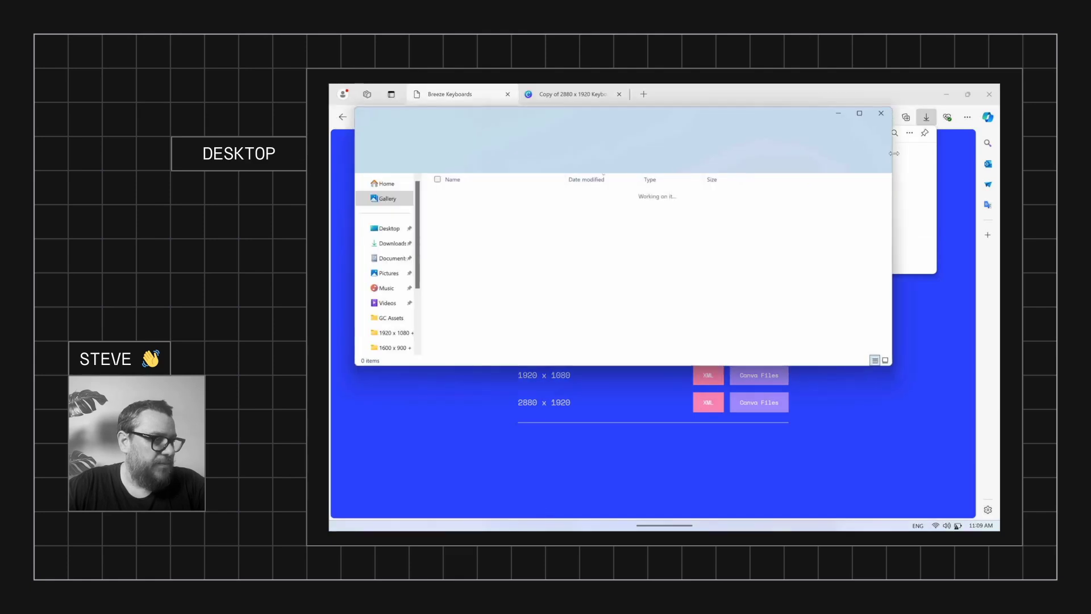
pyautogui.doubleClick(511, 207)
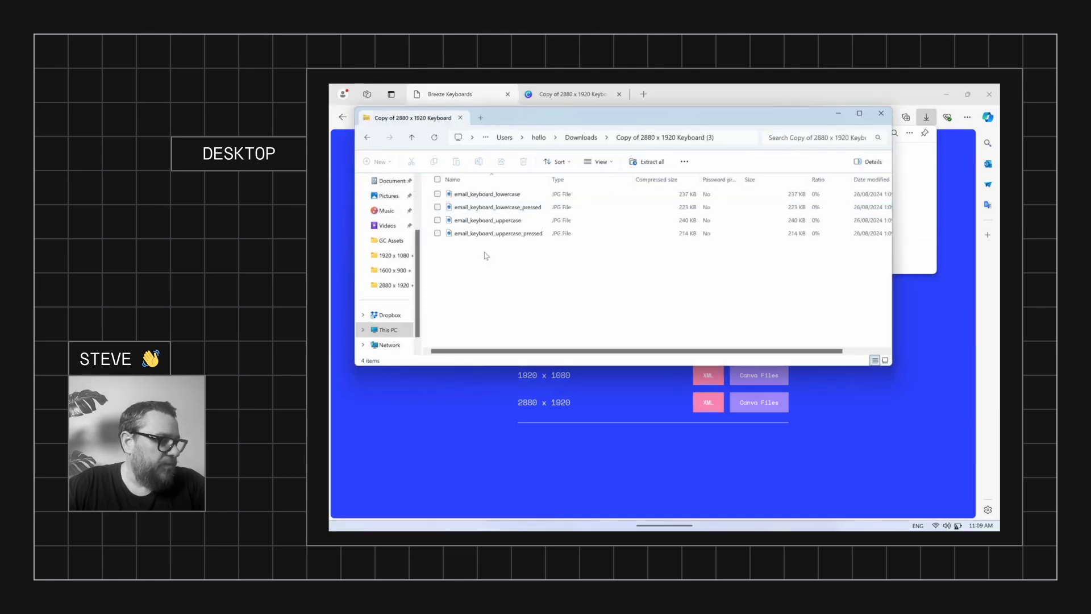
pyautogui.moveTo(484, 266); pyautogui.dragTo(477, 185)
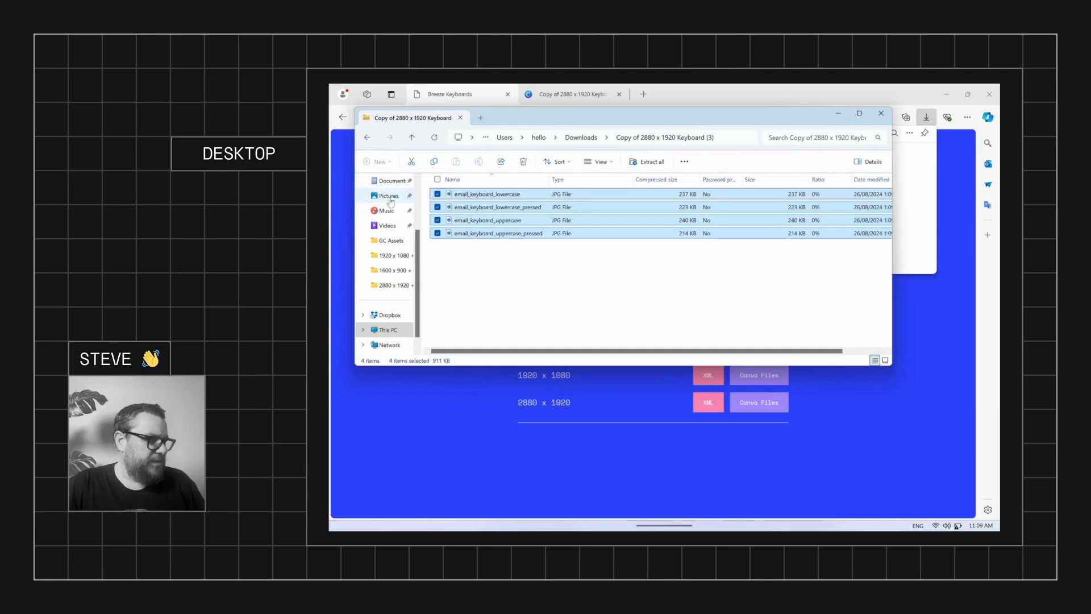
# Browse to Documents > PhotoboothImages > Keyboard Demo
pyautogui.click(390, 181)
pyautogui.doubleClick(484, 310)
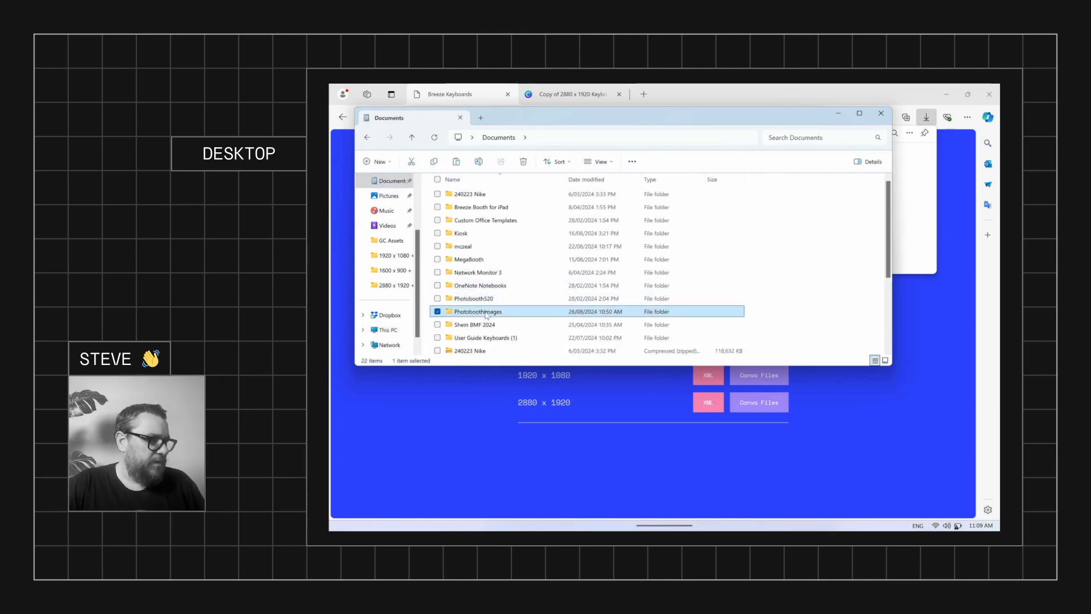
pyautogui.scroll(-15, 489, 301)
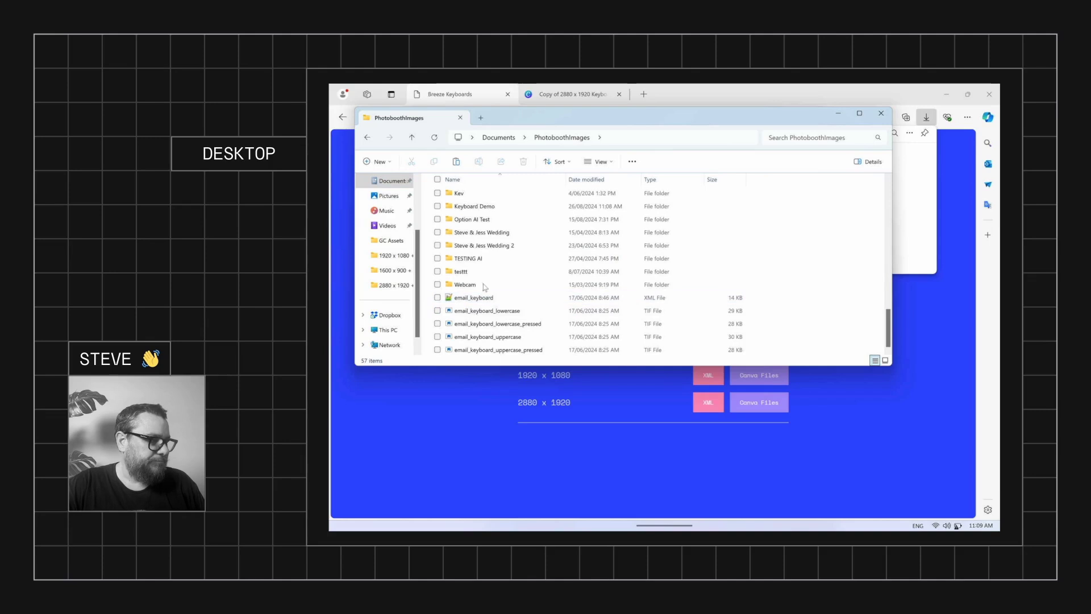
pyautogui.doubleClick(494, 207)
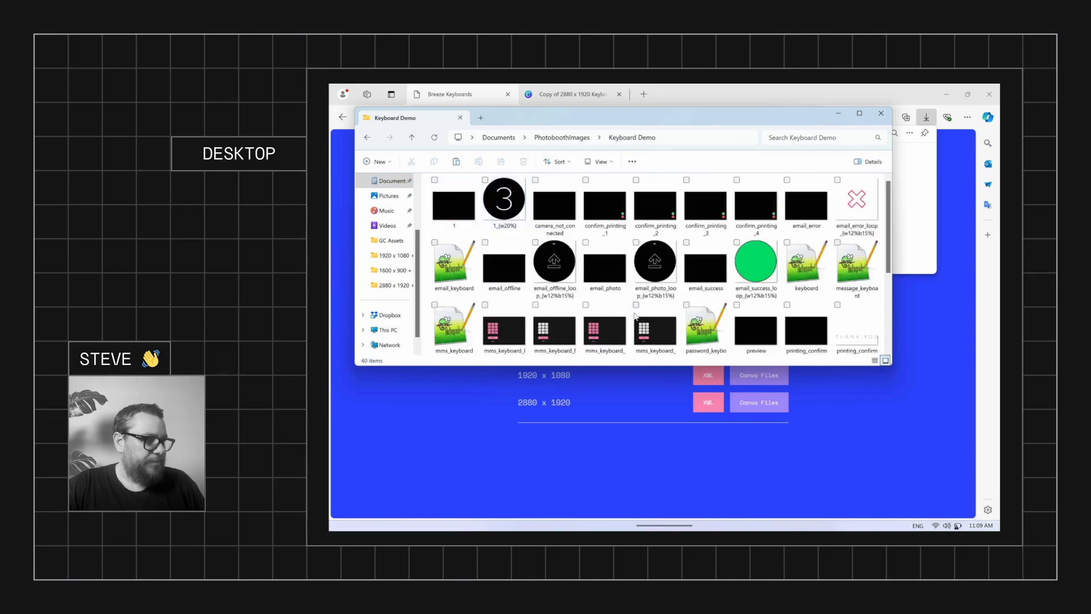
pyautogui.scroll(-3, 460, 267)
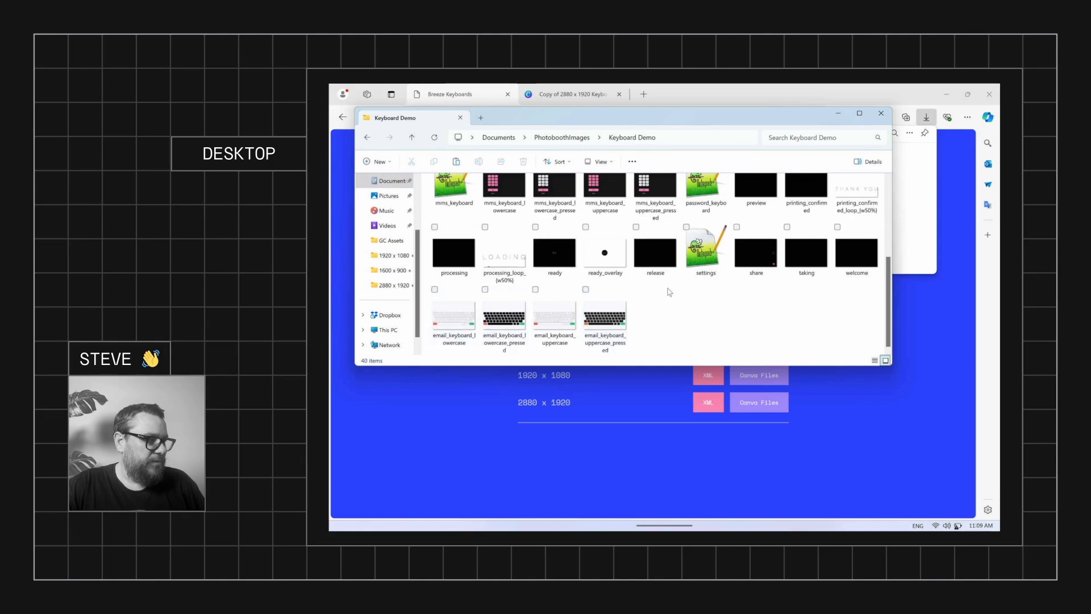
pyautogui.scroll(1, 398, 227)
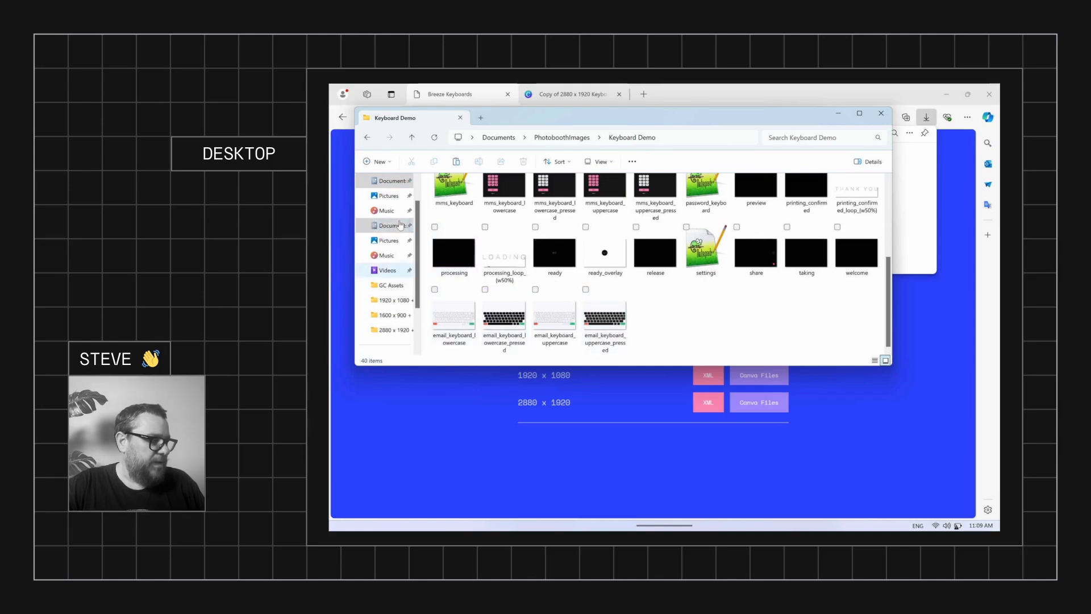
# Select email_keyboard in Downloads > 2880x1920.zip > 2880 x 1920 > Email
pyautogui.click(392, 211)
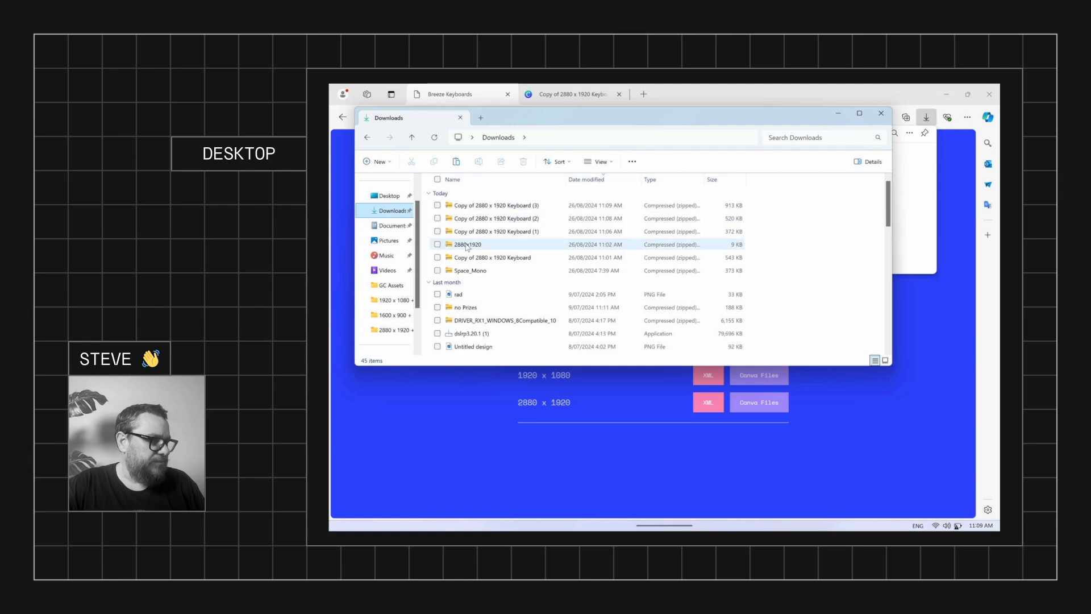
pyautogui.doubleClick(468, 245)
pyautogui.click(467, 208)
pyautogui.doubleClick(467, 208)
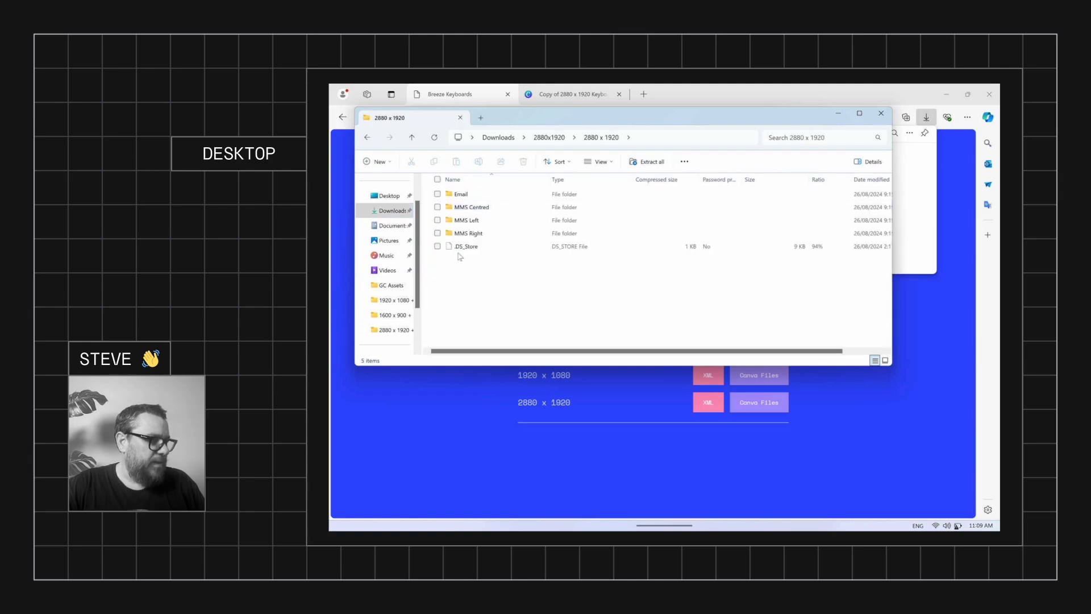
pyautogui.doubleClick(467, 208)
pyautogui.click(466, 195)
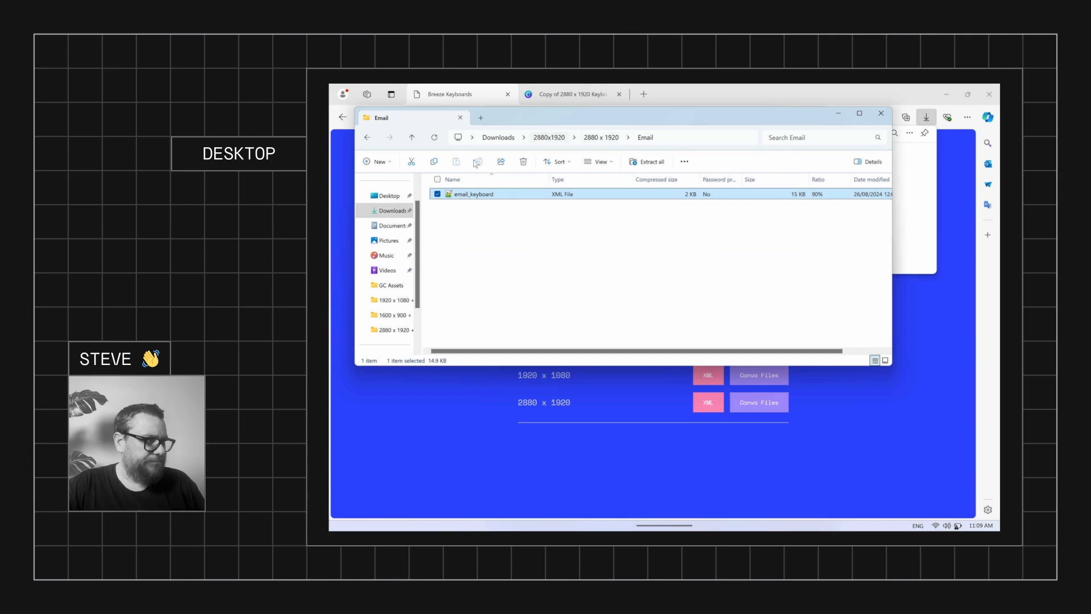
# Paste it into Documents > PhotoboothImages > Keyboard Demo, replacing the existing file
pyautogui.click(399, 230)
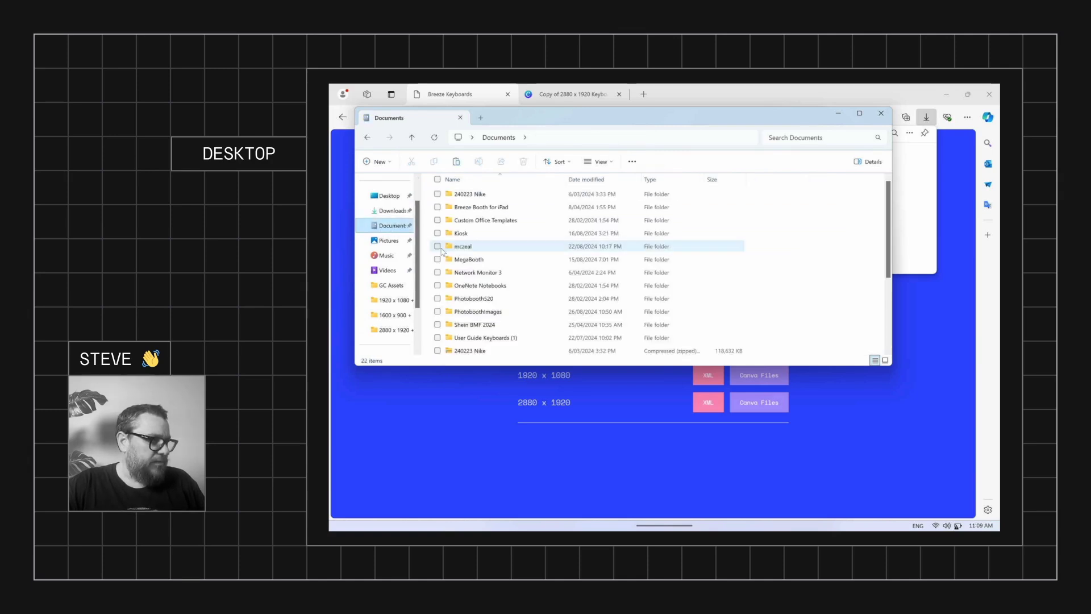
pyautogui.doubleClick(481, 313)
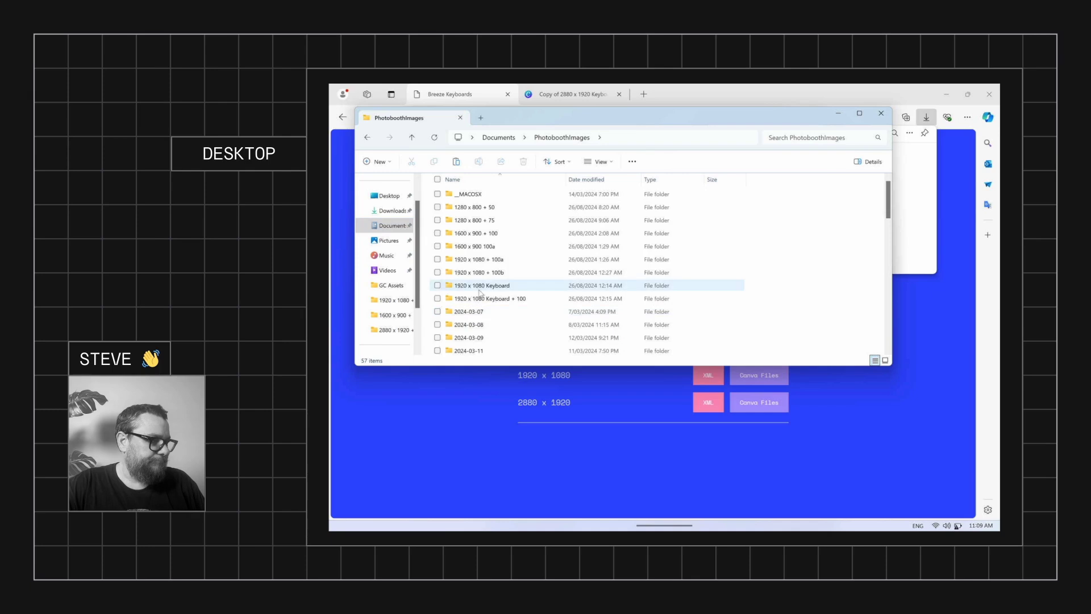
pyautogui.scroll(-5, 480, 299)
pyautogui.scroll(-5, 480, 296)
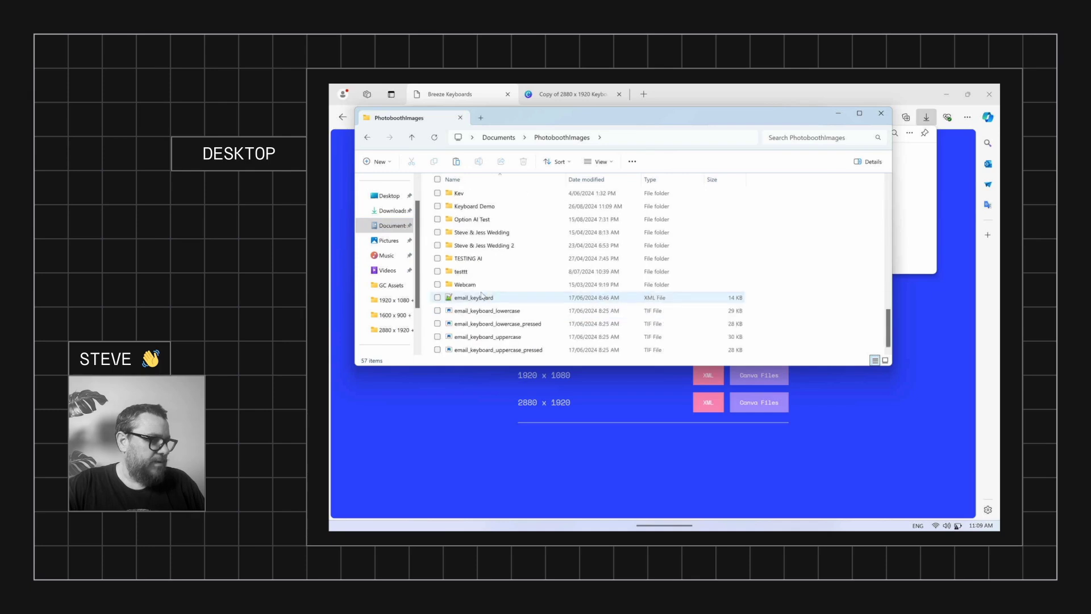
pyautogui.doubleClick(492, 208)
pyautogui.hotkey('ctrl', 'v')
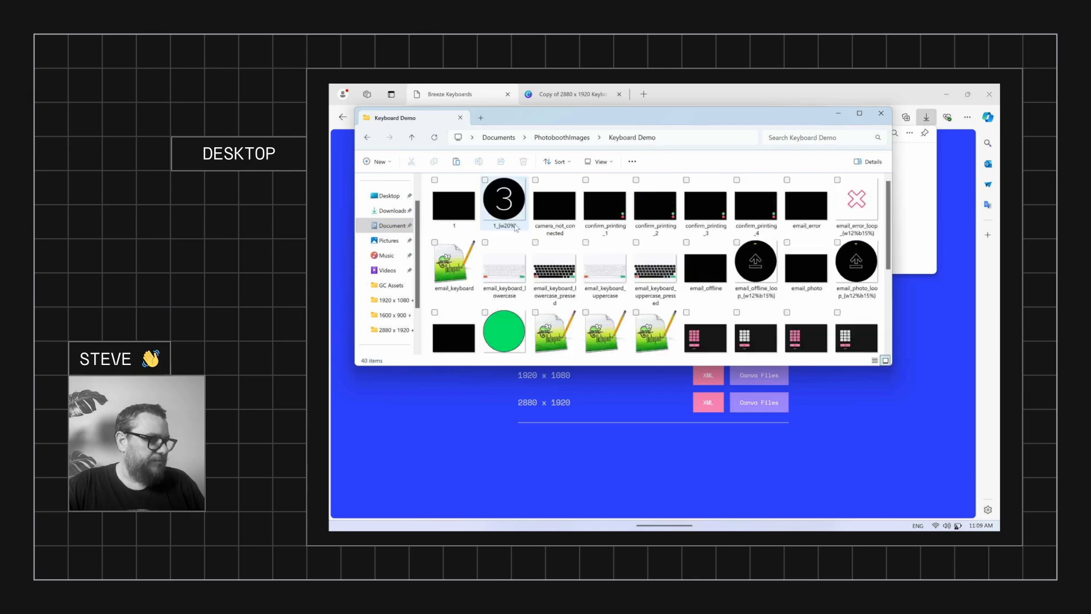
pyautogui.click(645, 307)
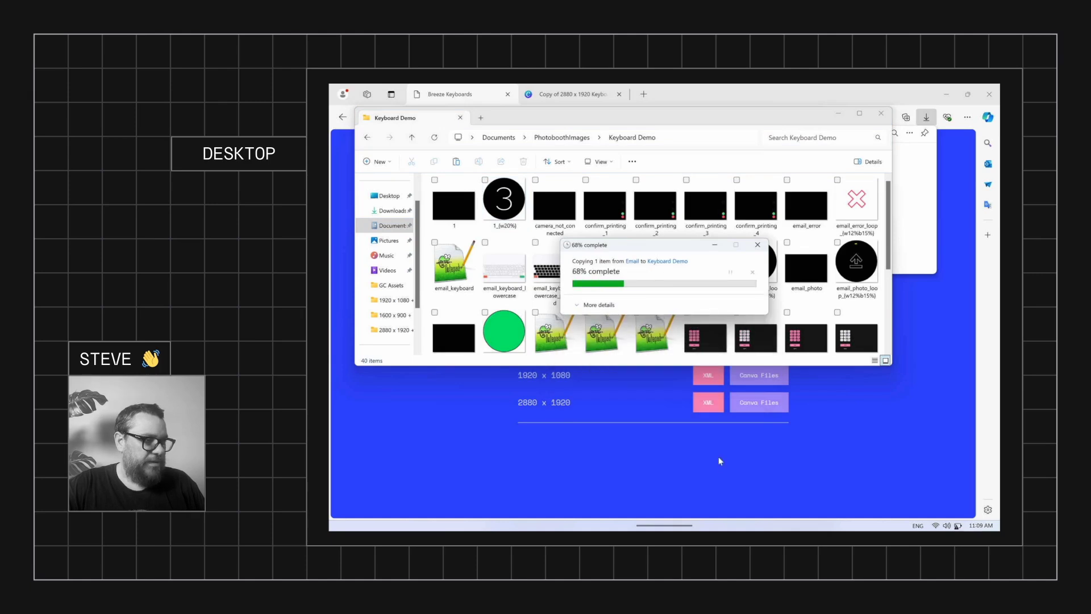
# Launch the email keyboard test in DSLR Remote Pro and type the start of an e-mail address
pyautogui.click(781, 517)
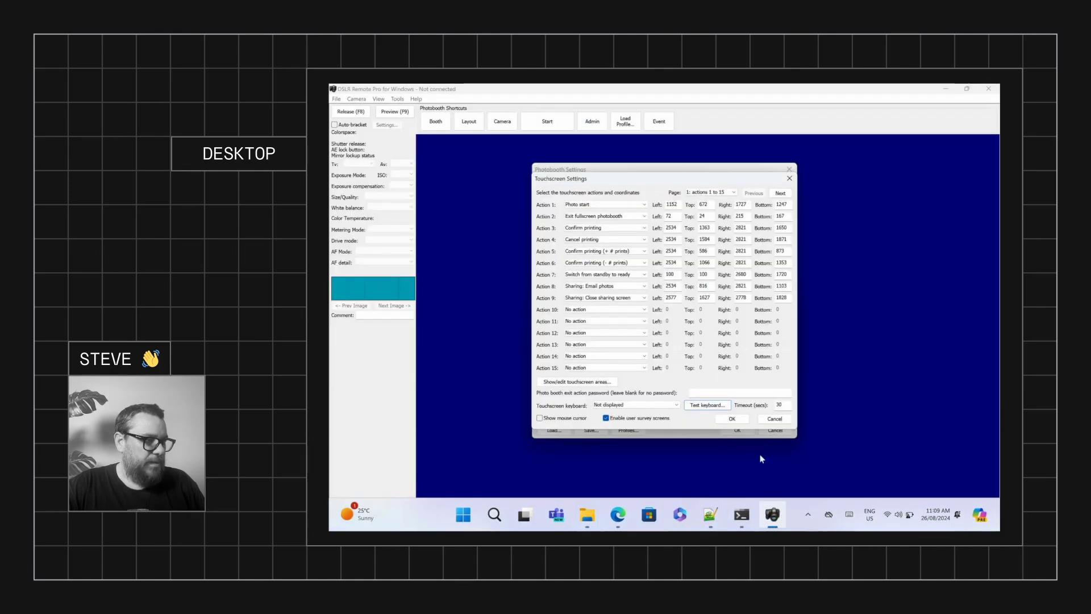
pyautogui.click(727, 406)
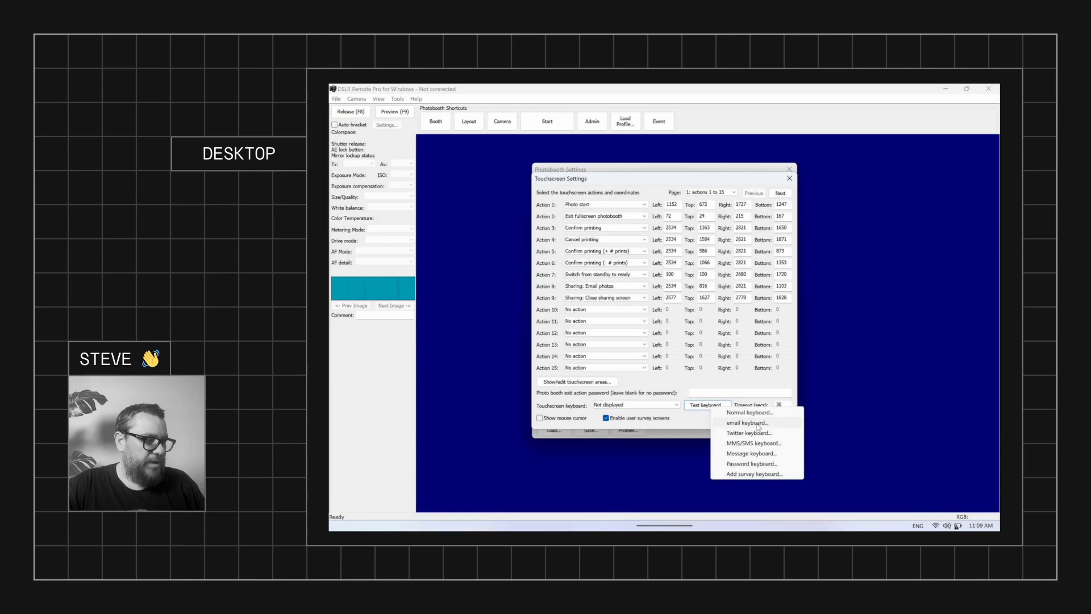
pyautogui.click(739, 413)
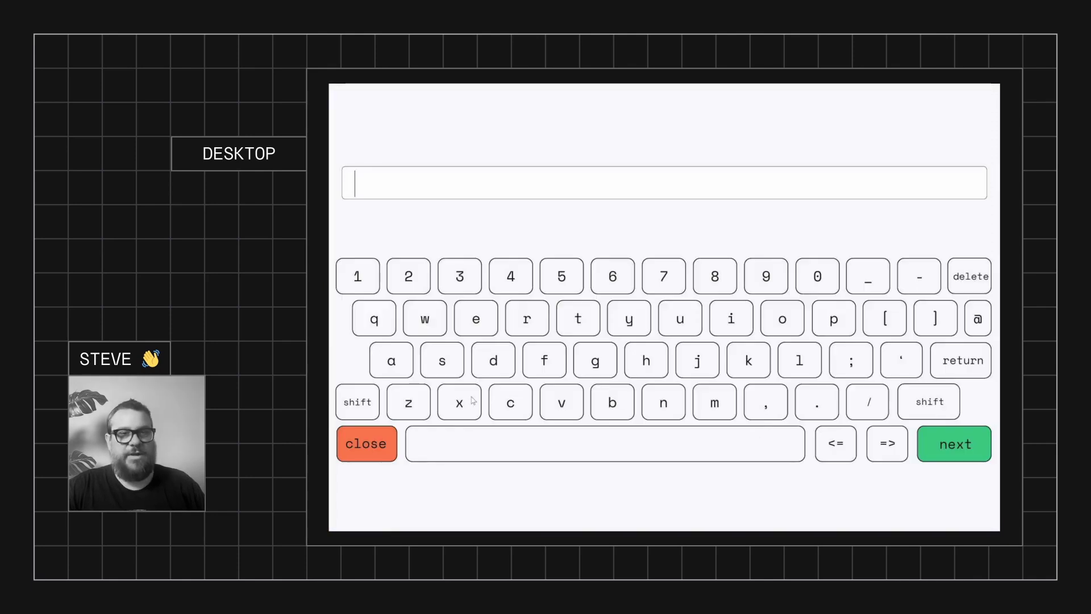
pyautogui.write('steve@')
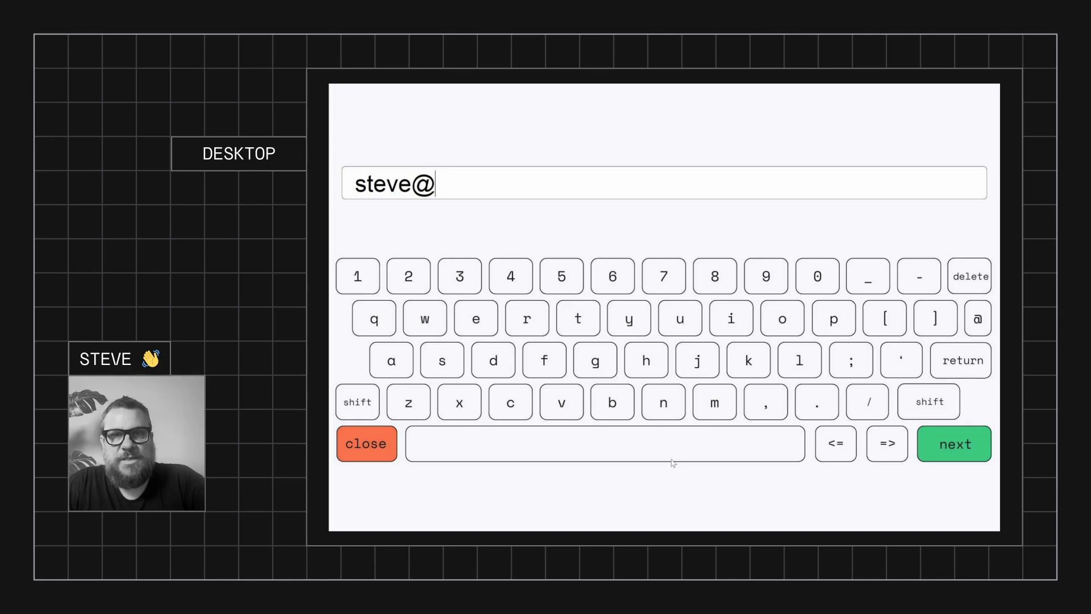
pyautogui.press('Escape')
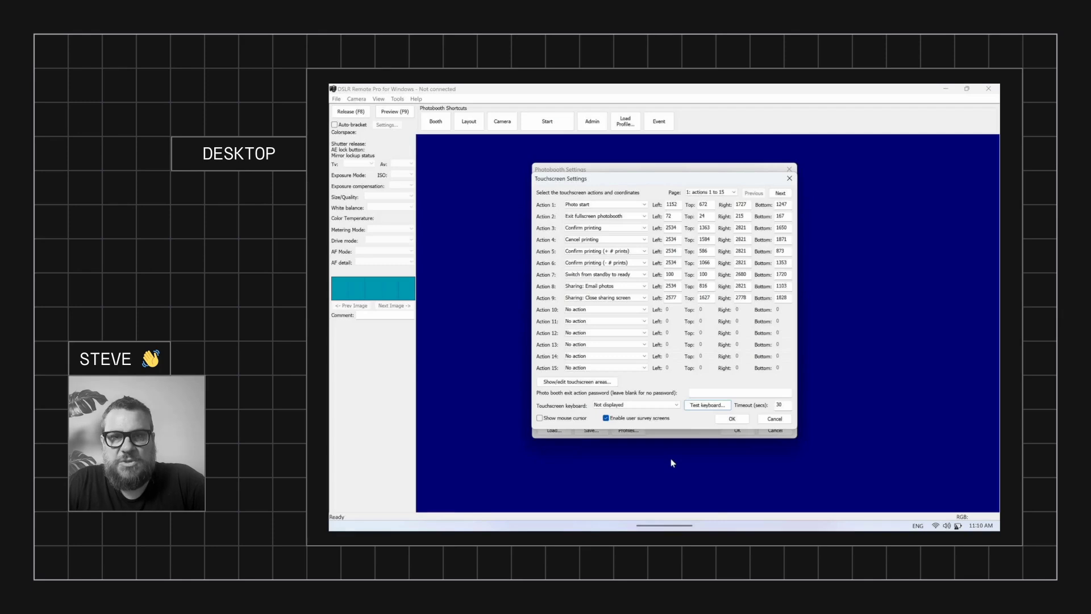